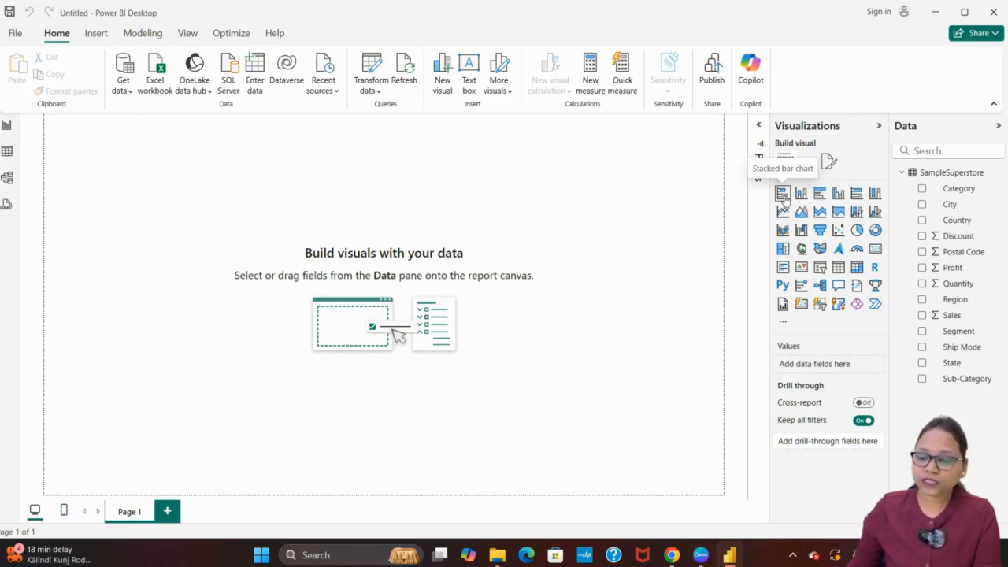
Step: Add a stacked bar chart to the report page, then enlarge it and place it near the middle of the page
left_click(784, 197)
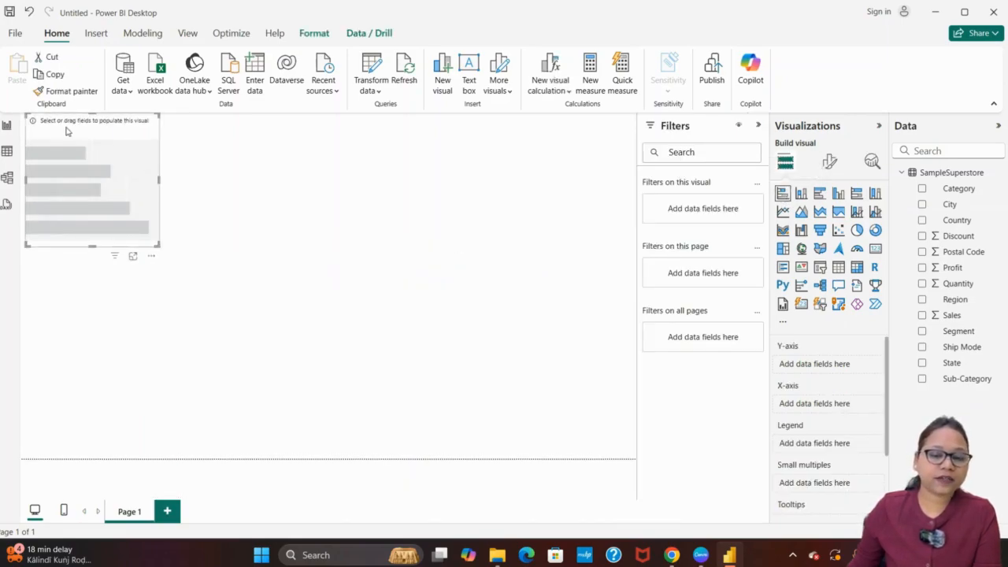
left_click_drag(67, 131, 236, 222)
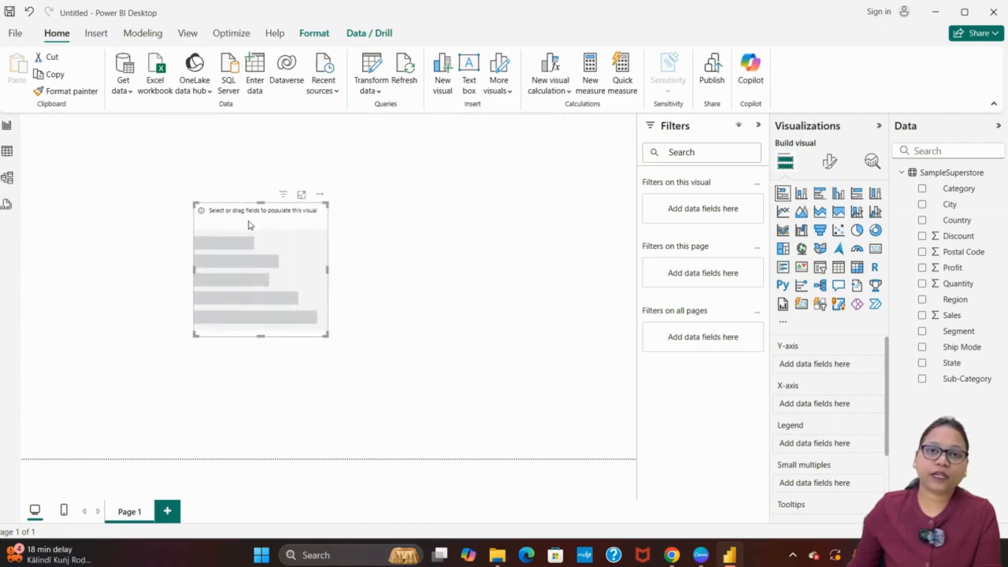
left_click_drag(326, 334, 533, 429)
left_click_drag(292, 213, 254, 160)
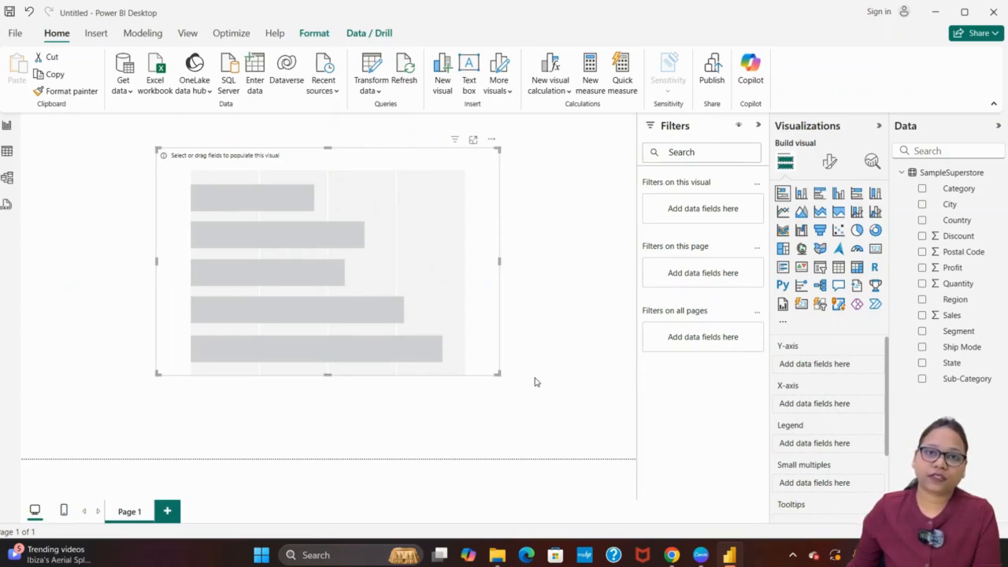
left_click(758, 125)
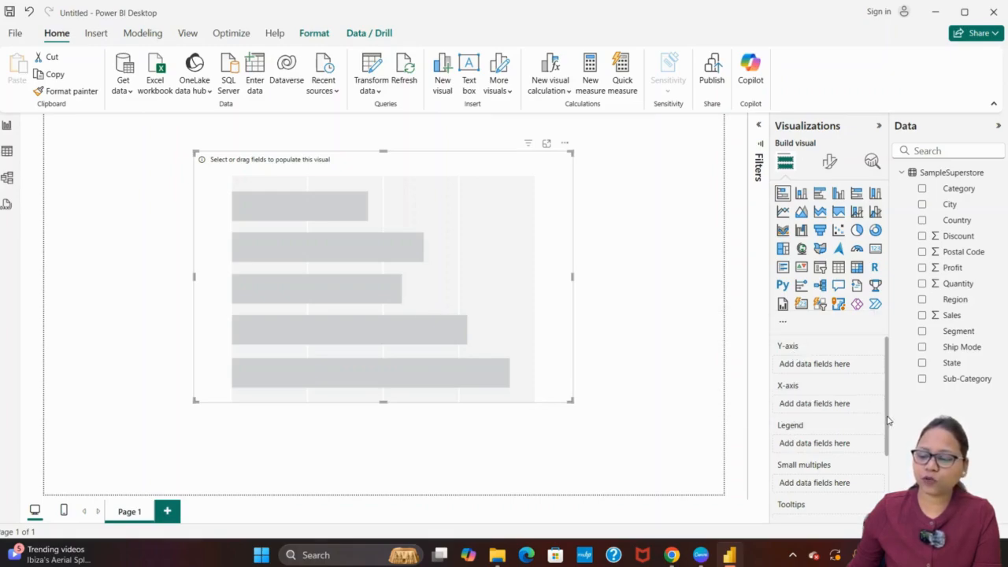
Step: Assign Category to the chart's Y-axis, Sales to its X-axis and Region to its legend
left_click_drag(887, 422, 889, 473)
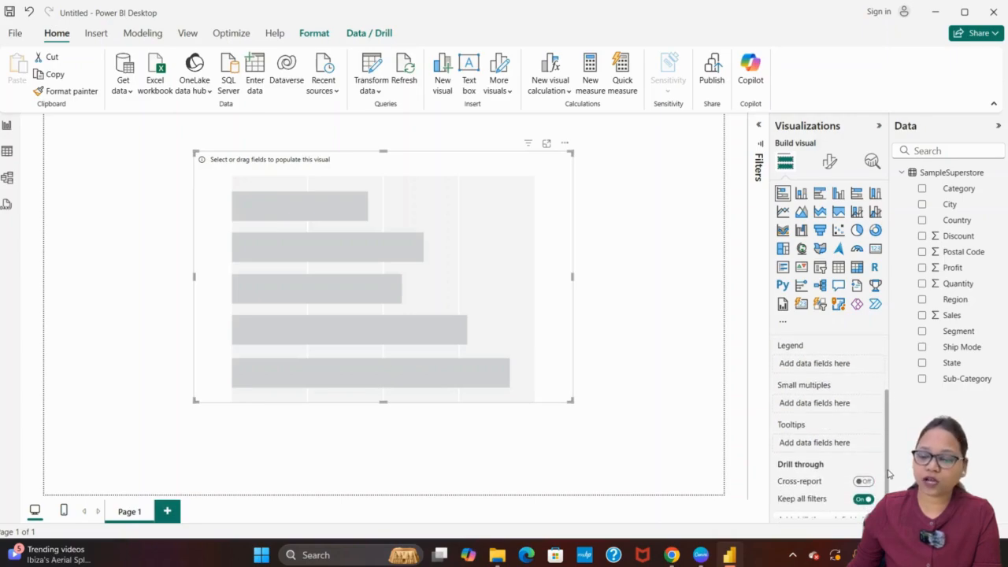
scroll(889, 474, "up", 2)
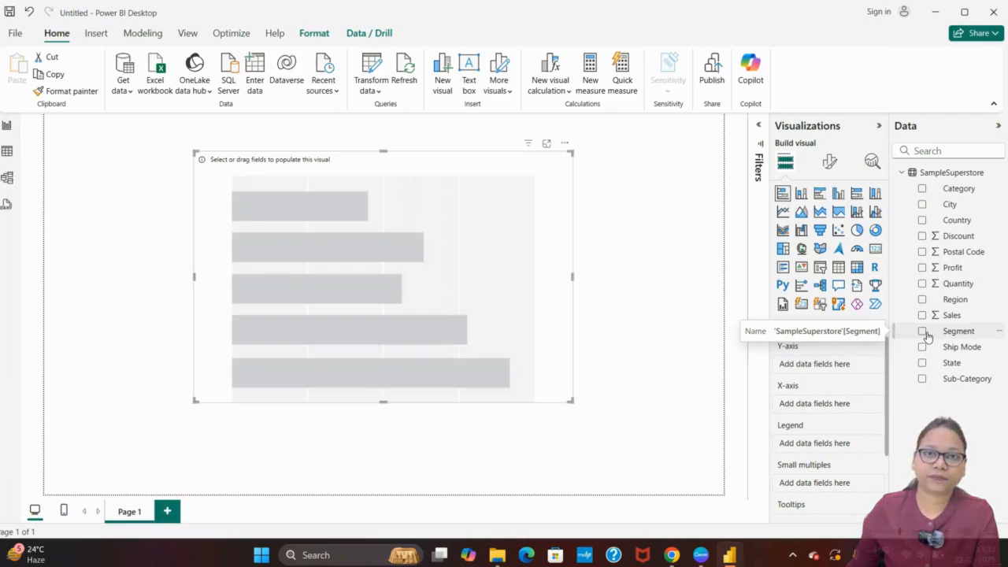
left_click(922, 189)
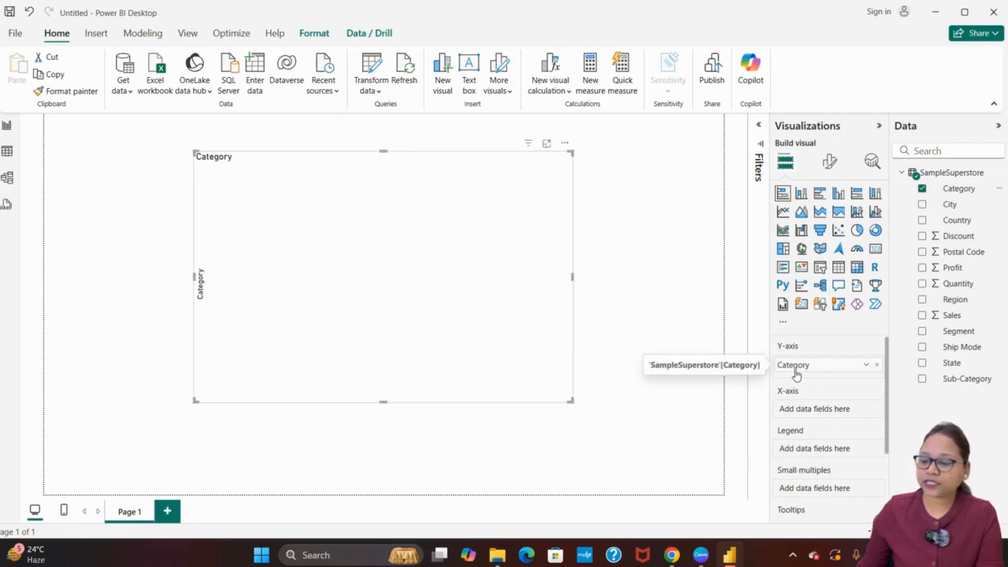
left_click(922, 315)
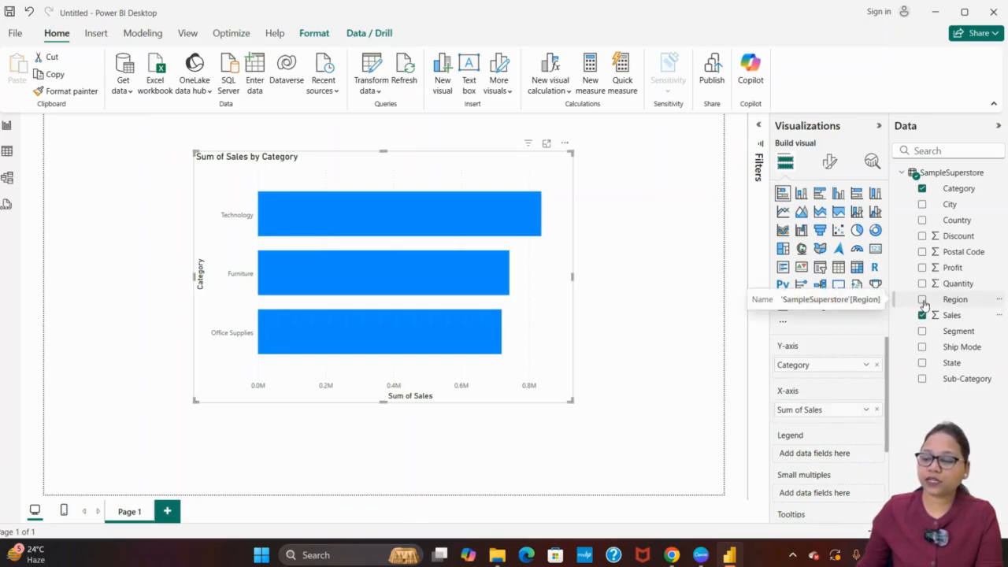
left_click_drag(925, 303, 811, 464)
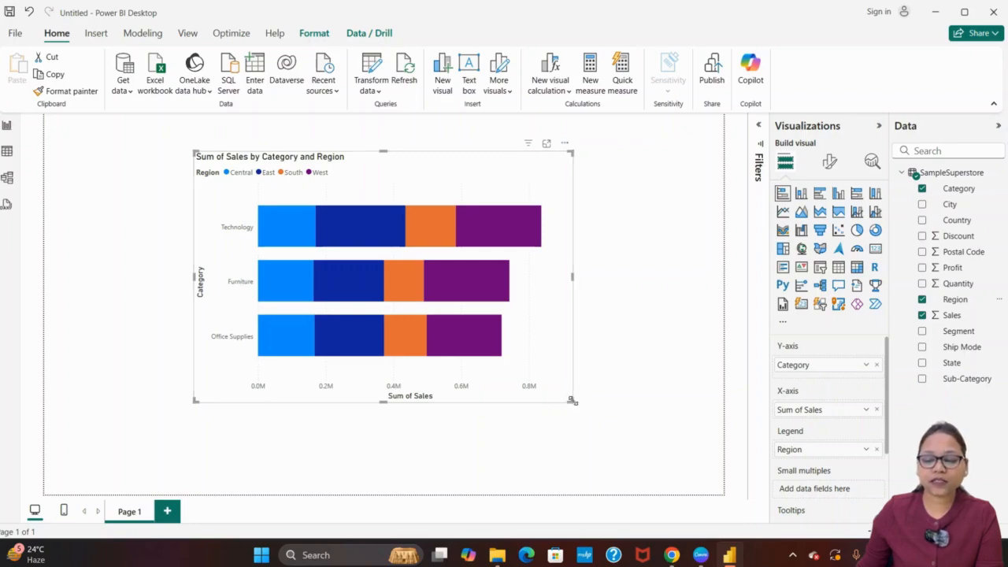
Step: Enlarge the stacked bar chart so it extends close to the page's bottom and right edges
left_click_drag(574, 404, 659, 475)
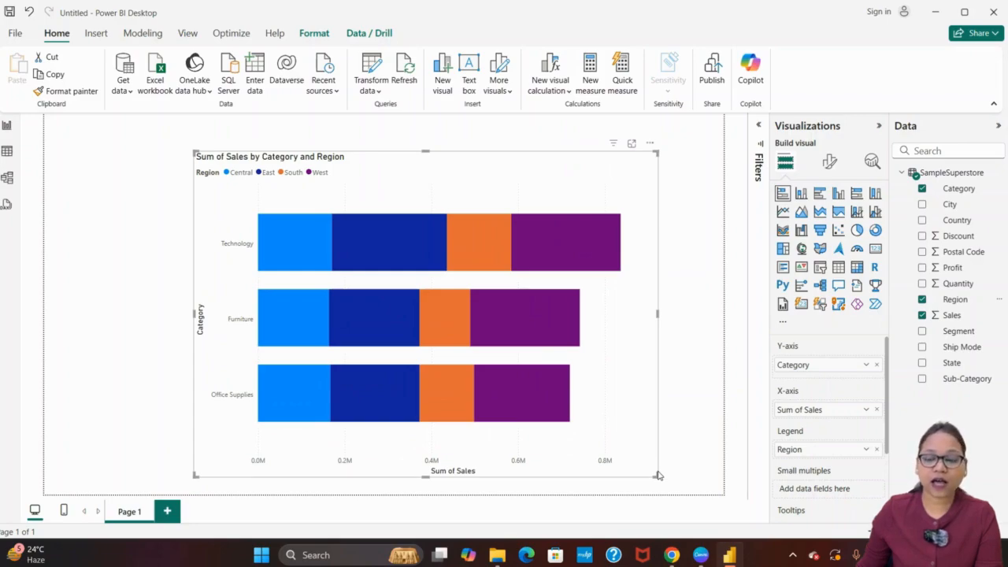
mouse_move(659, 476)
left_mouse_down()
mouse_move(558, 333)
mouse_move(650, 480)
left_mouse_up()
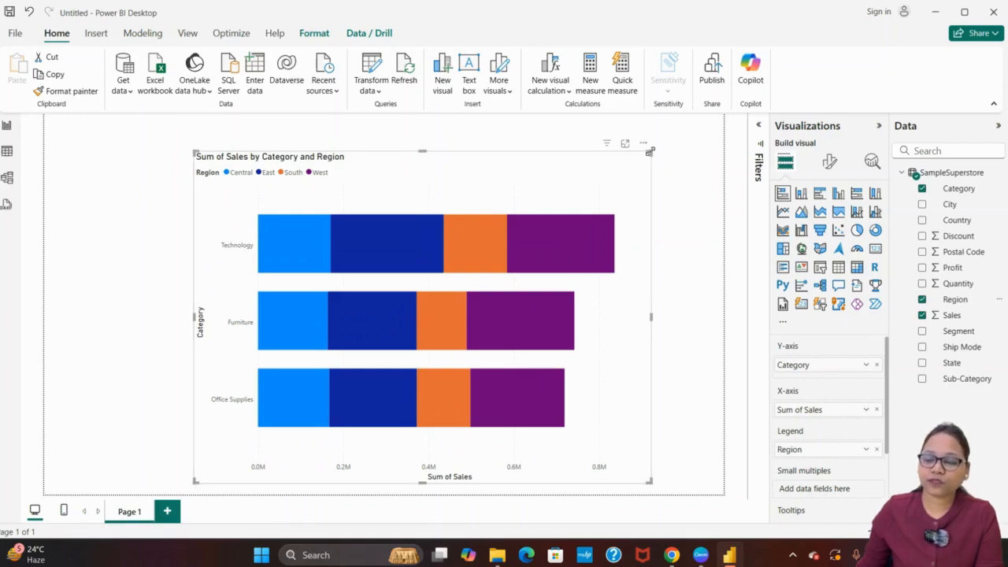
left_click_drag(649, 151, 683, 145)
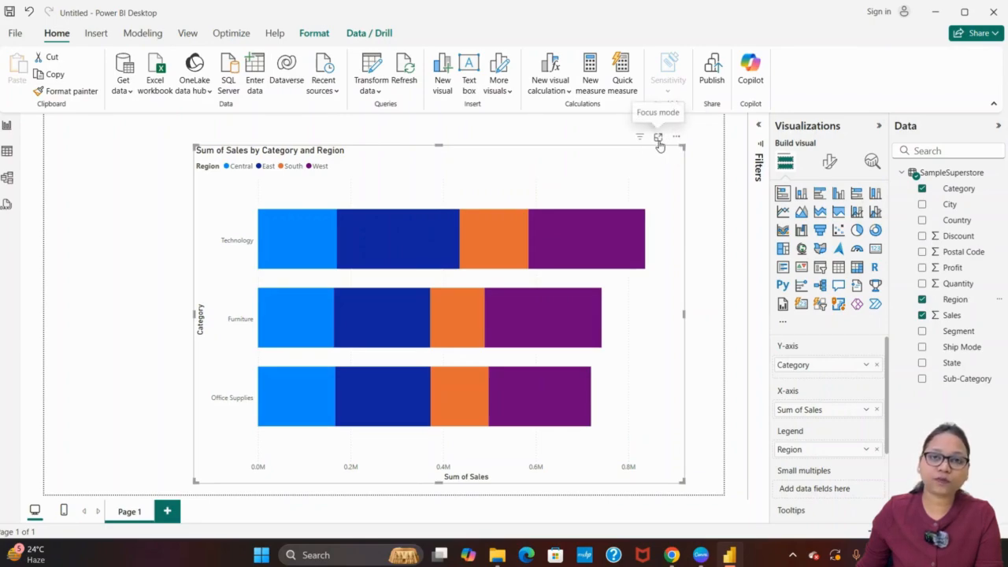
Step: Examine the chart's sales details per category and region in focus mode at maximum width, and return to the report page
left_click(661, 145)
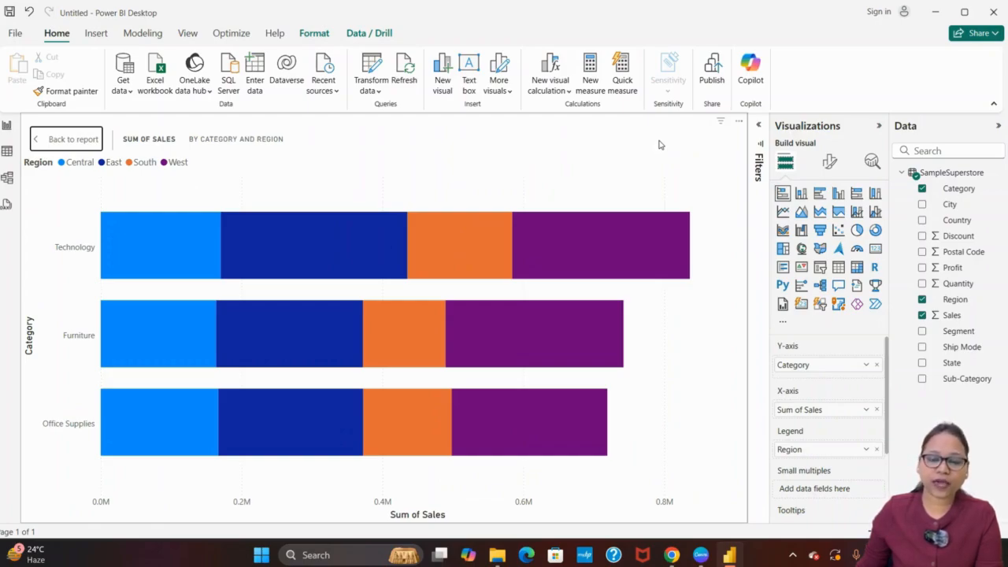
left_click(879, 126)
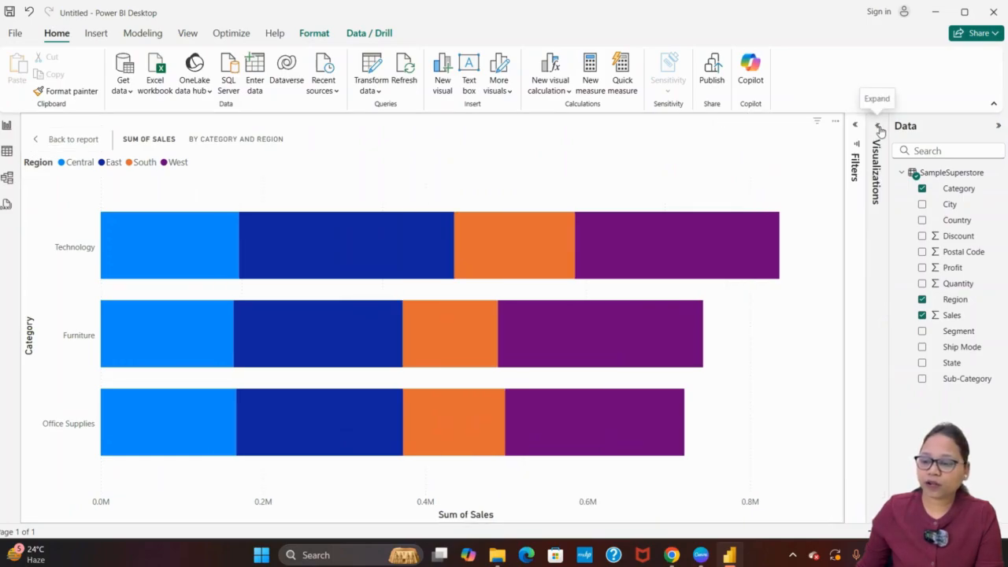
left_click(999, 126)
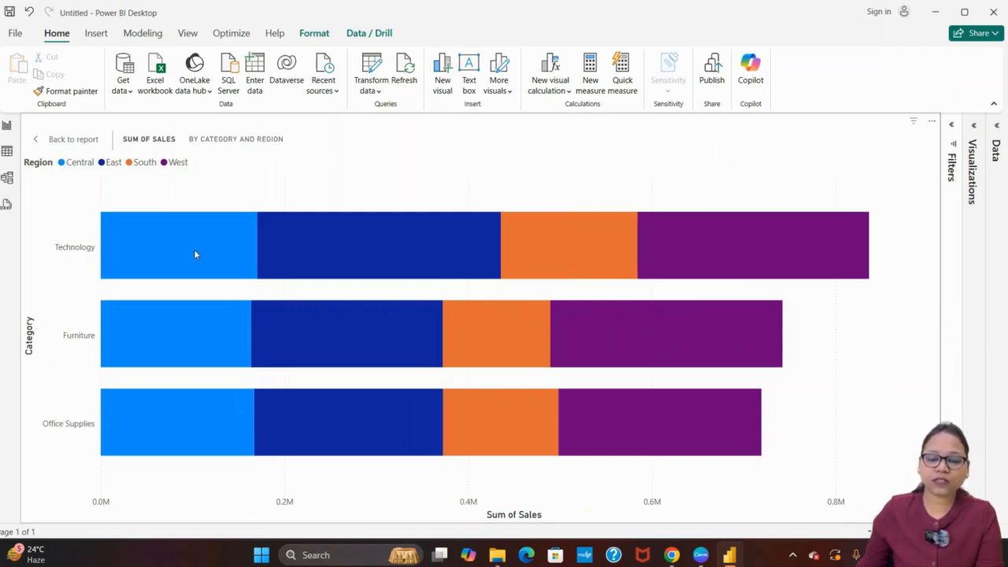
mouse_move(196, 254)
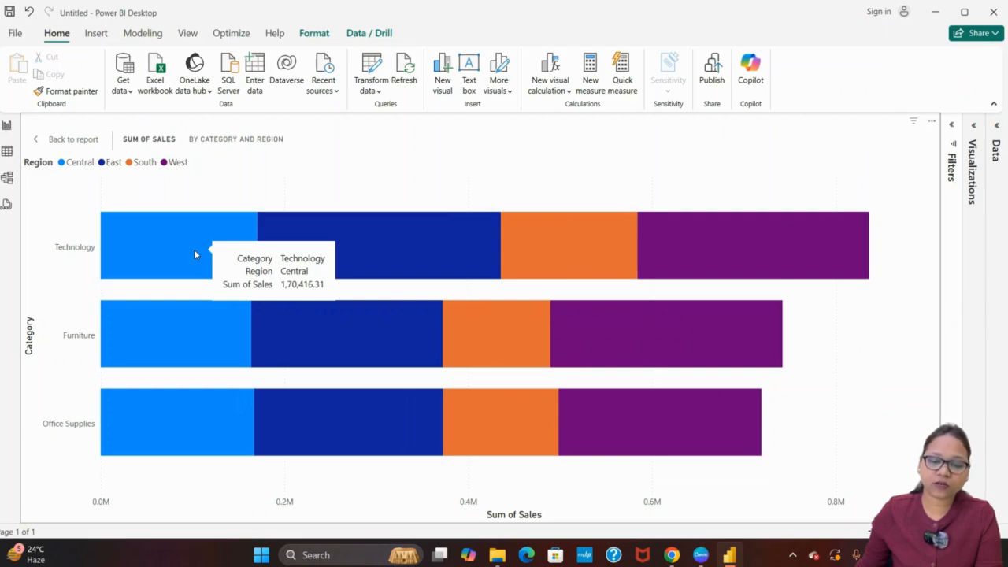
mouse_move(355, 254)
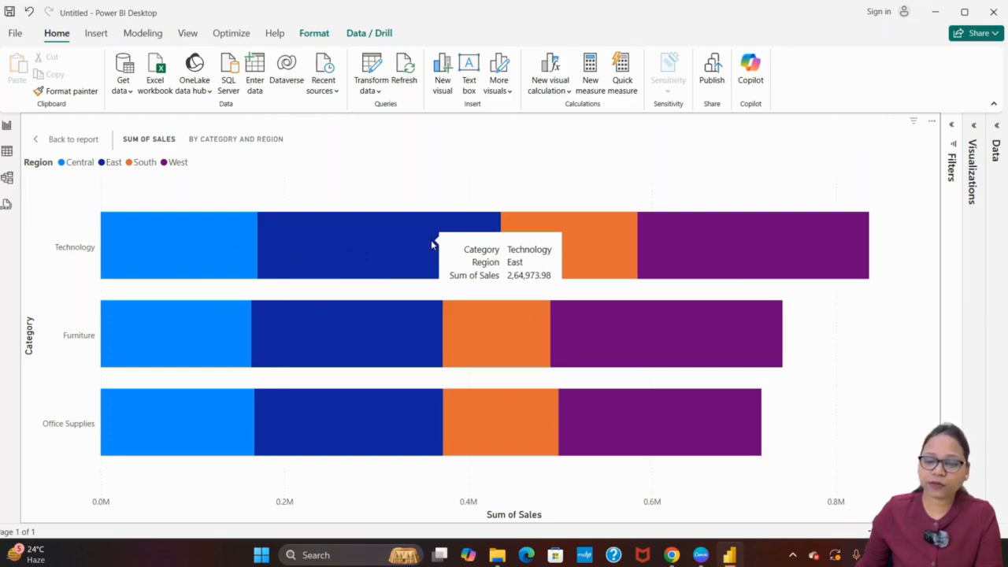
mouse_move(573, 239)
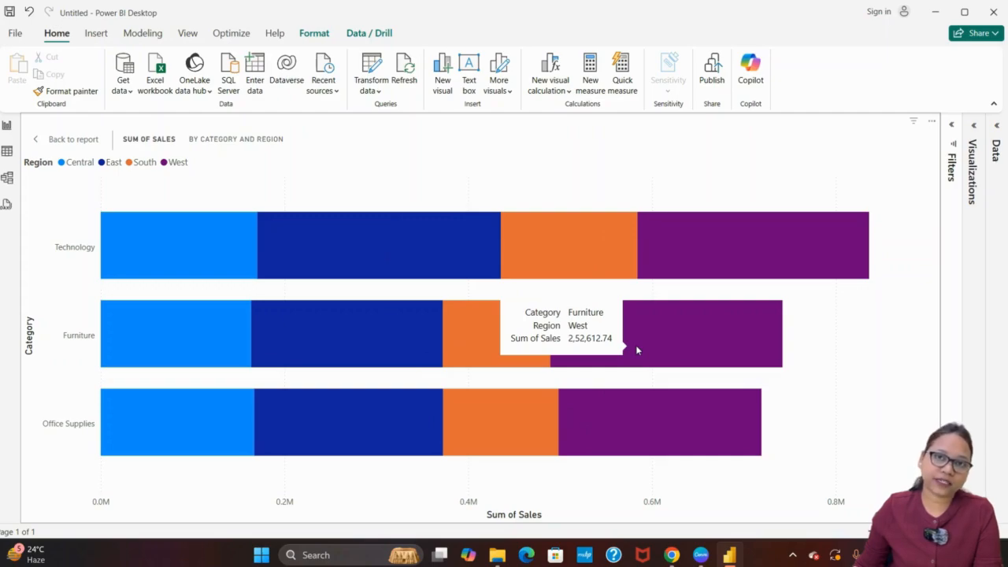
left_click(57, 139)
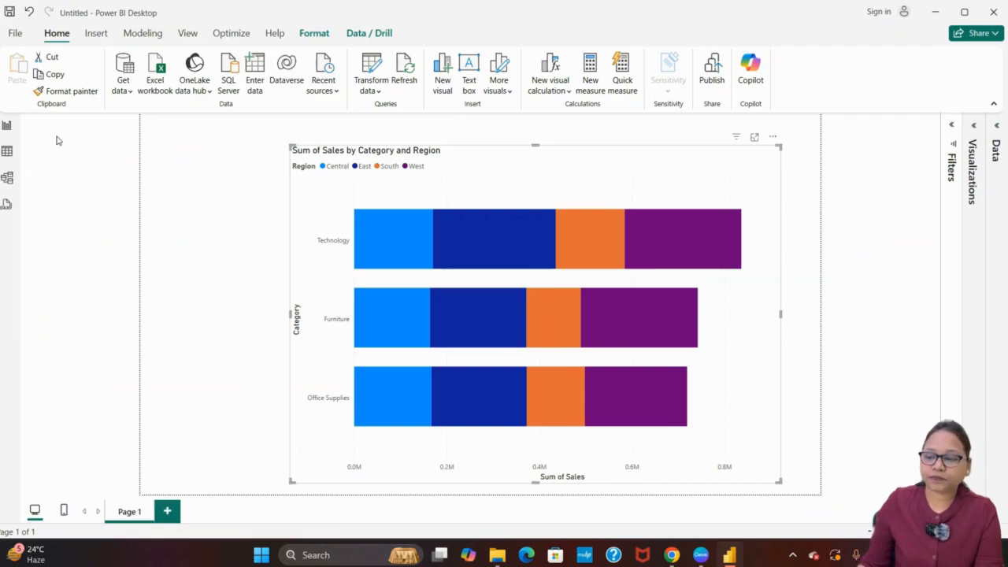
left_click(976, 130)
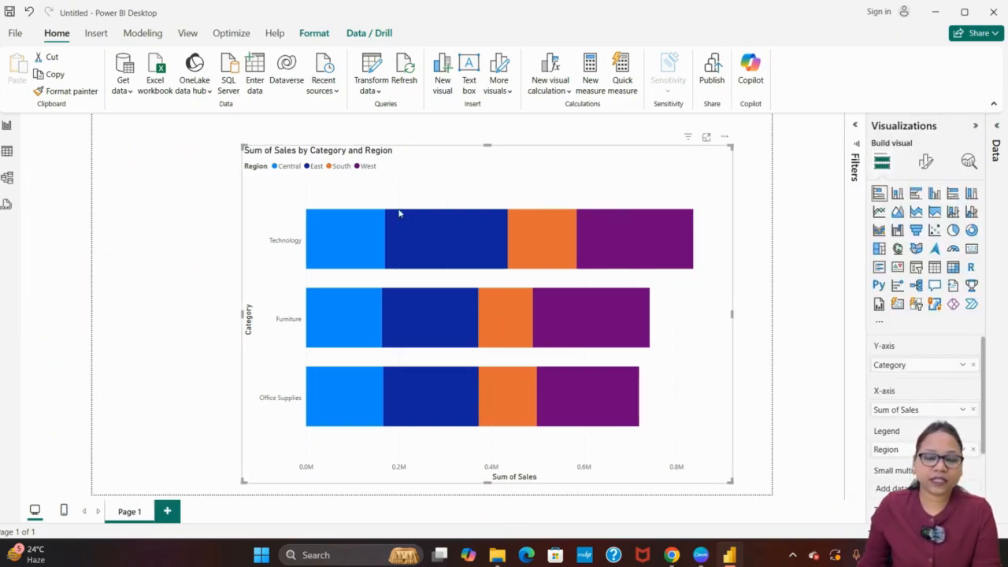
Step: Set the font of the chart's Y-axis values to Segoe UI Bold
left_click(172, 223)
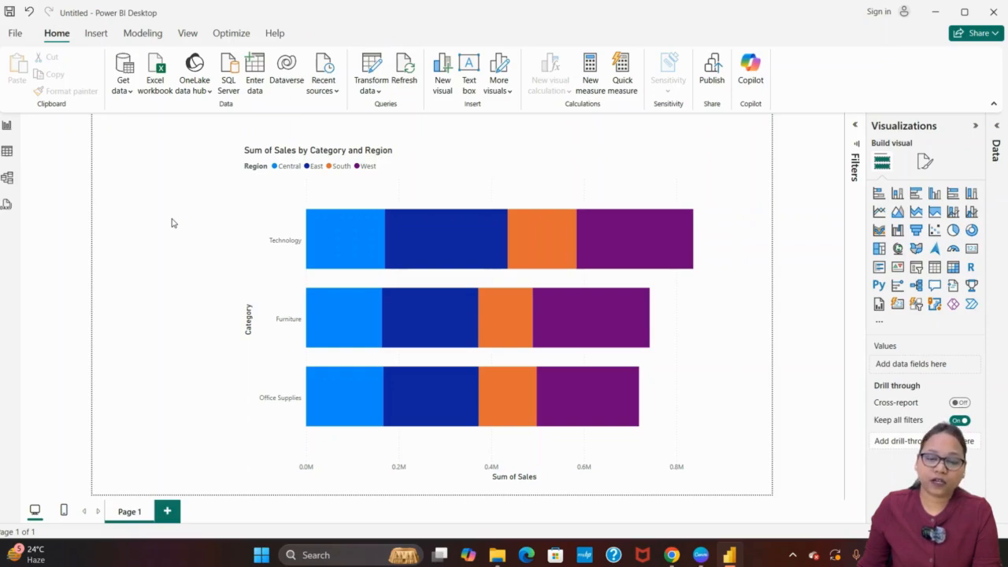
left_click(429, 160)
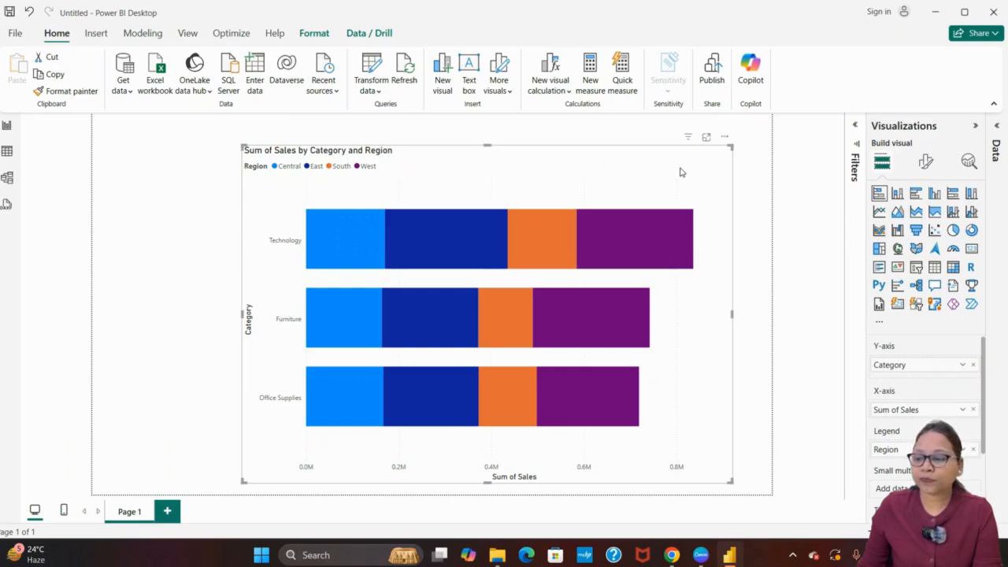
left_click(928, 165)
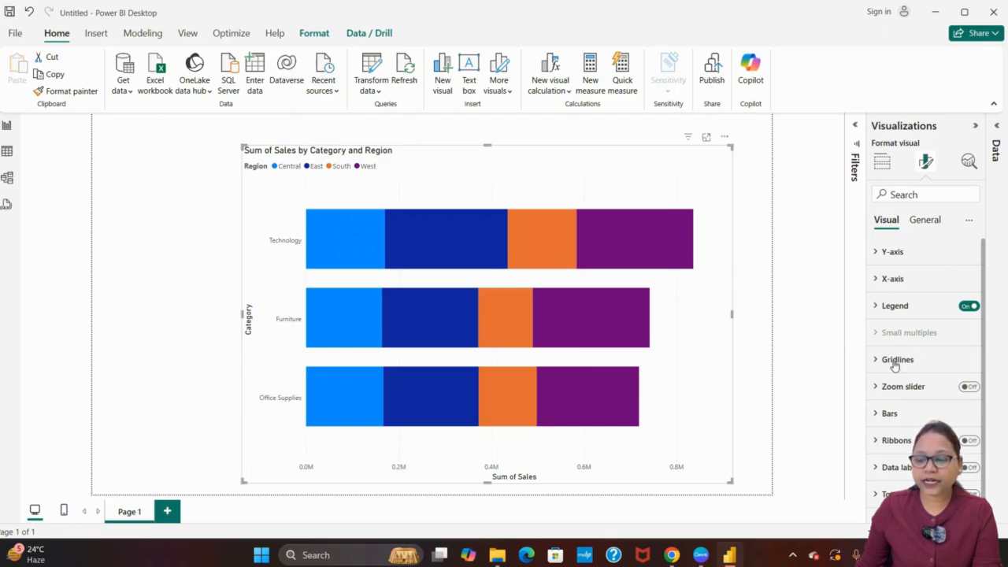
scroll(898, 364, "down", 1)
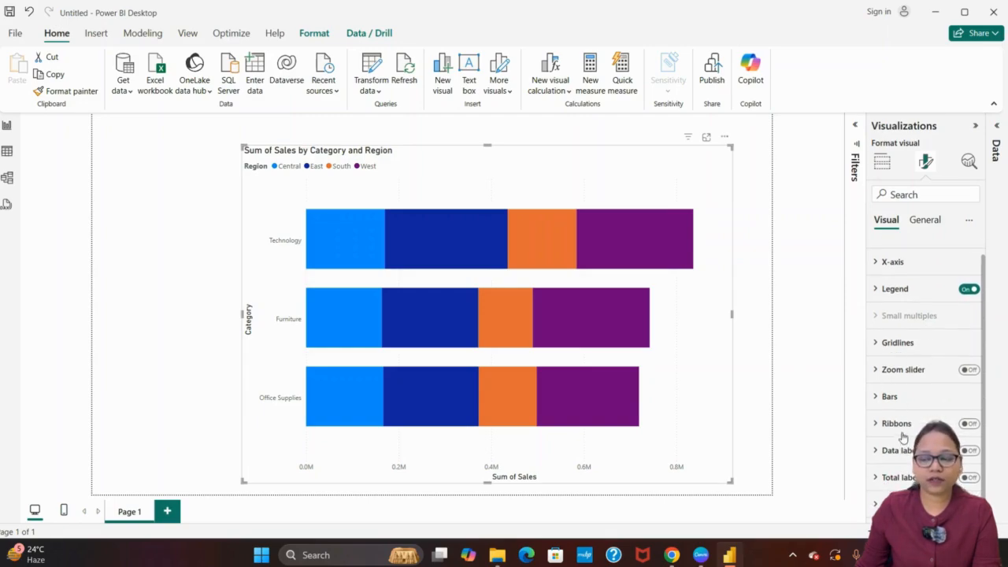
scroll(910, 384, "up", 1)
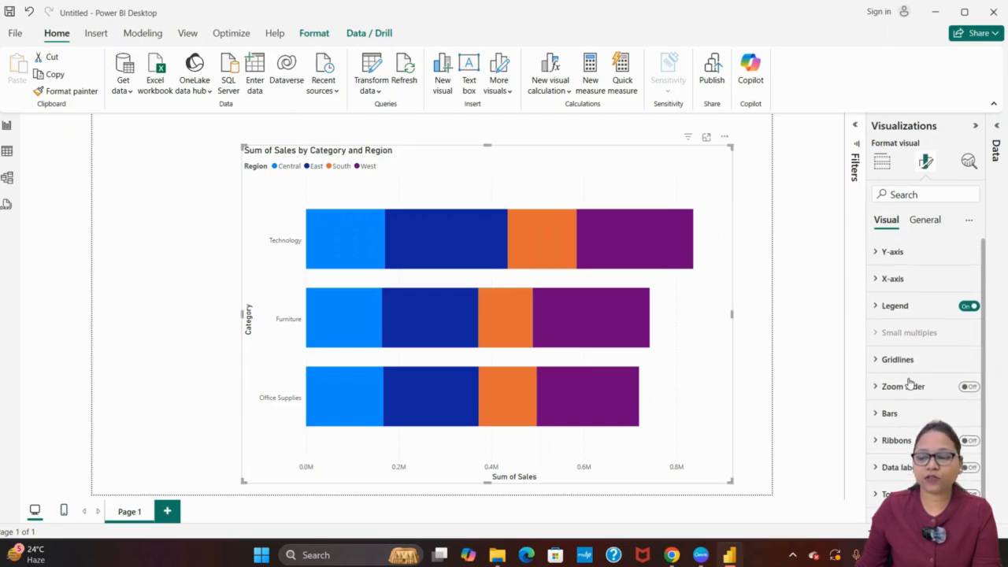
left_click(878, 253)
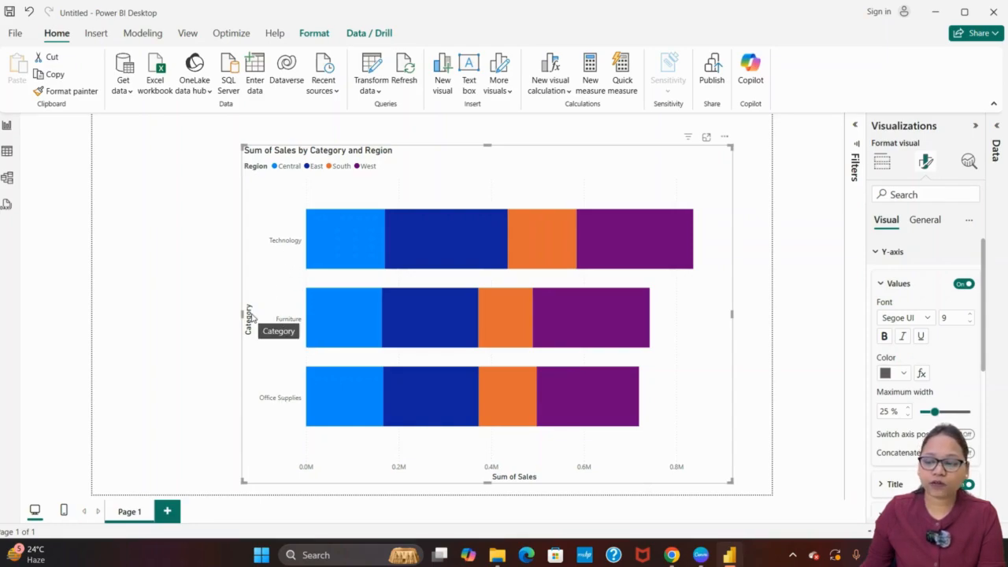
left_click(928, 319)
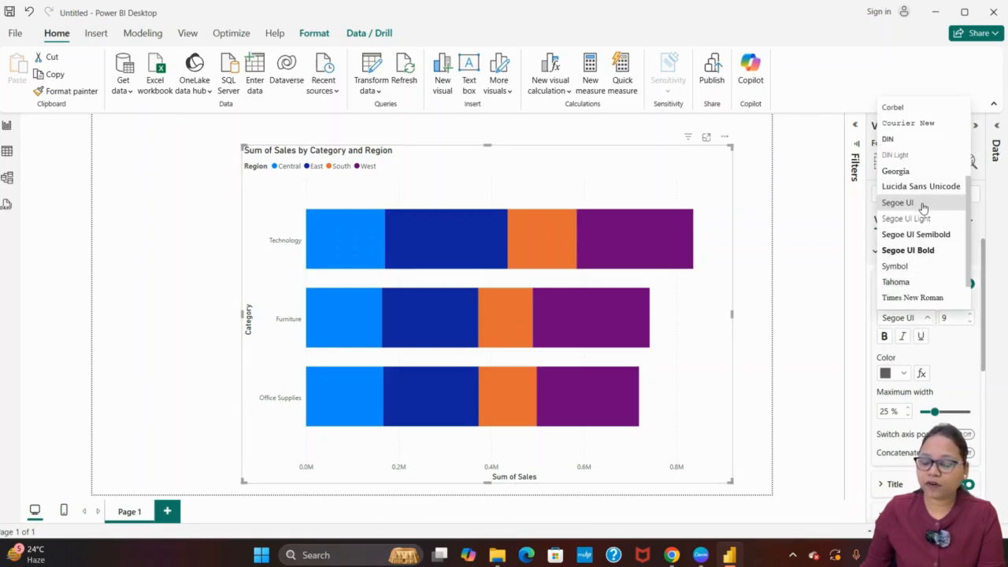
left_click(914, 250)
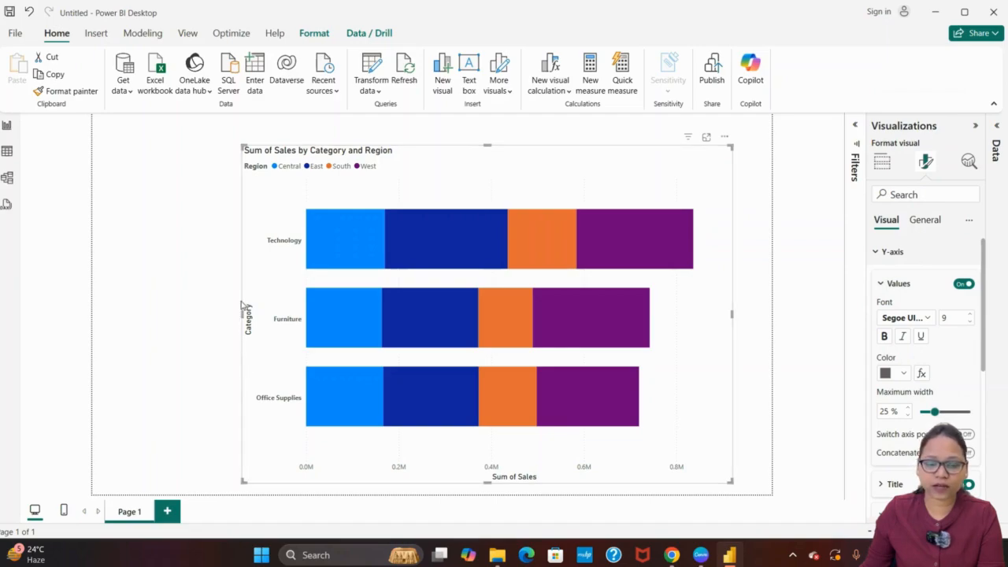
Step: Widen the chart toward the page's left edge and set the Y-axis values' font size to 14
left_click_drag(239, 314, 165, 313)
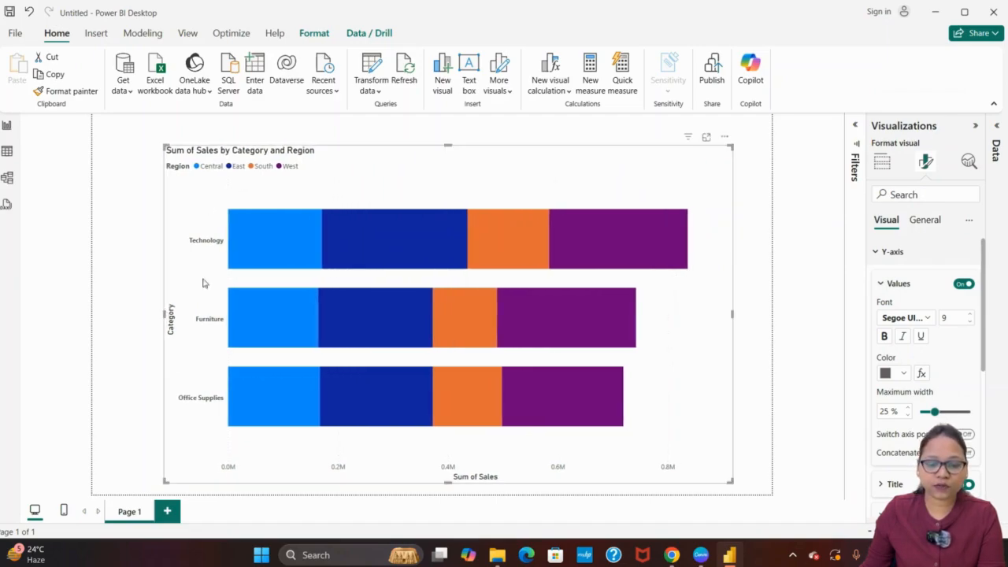
left_click(972, 314)
left_click(971, 315)
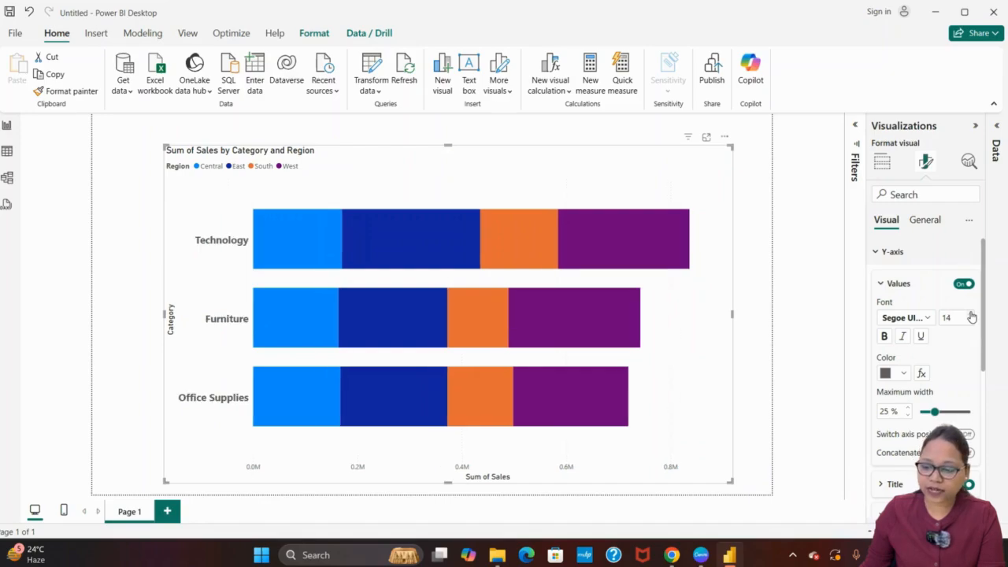
Step: Change the colour of the Y-axis values, trying dark brown and settling on a golden yellow theme shade
left_click(894, 374)
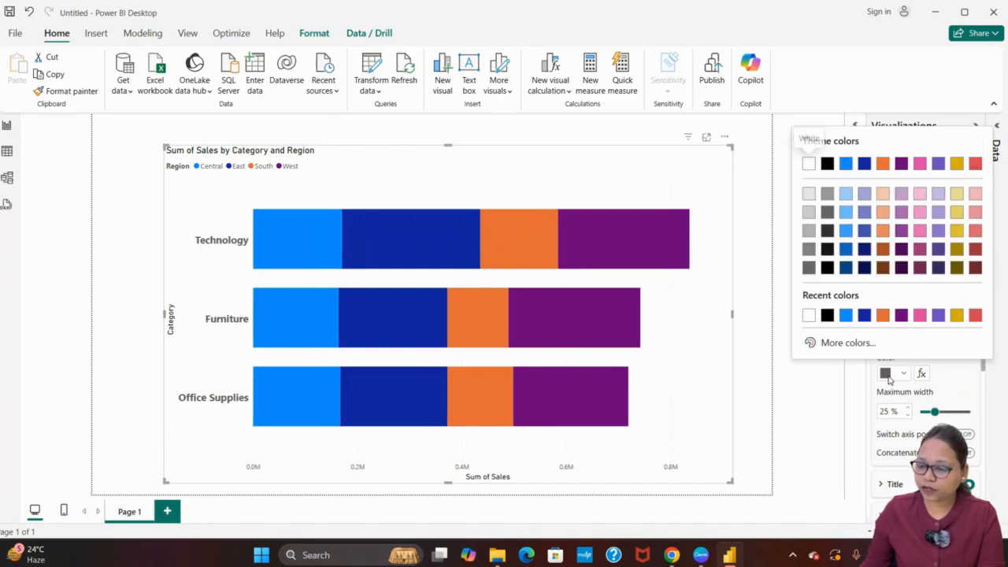
left_click(887, 271)
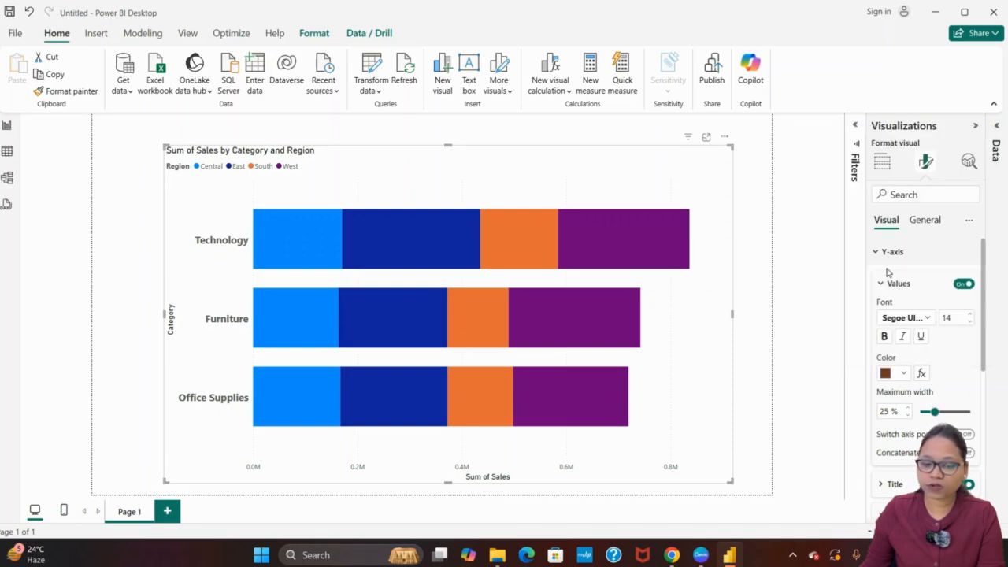
left_click(887, 373)
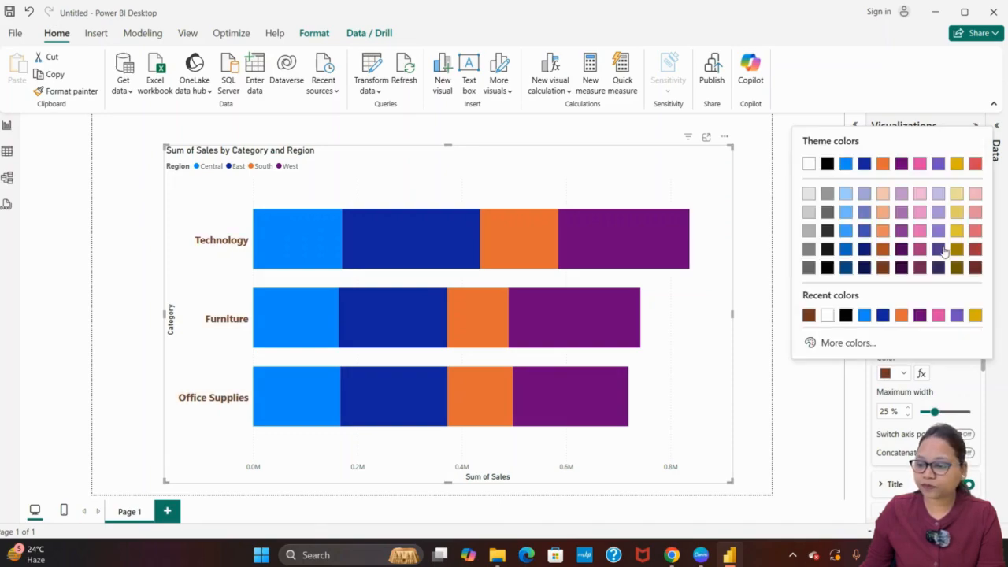
left_click(958, 231)
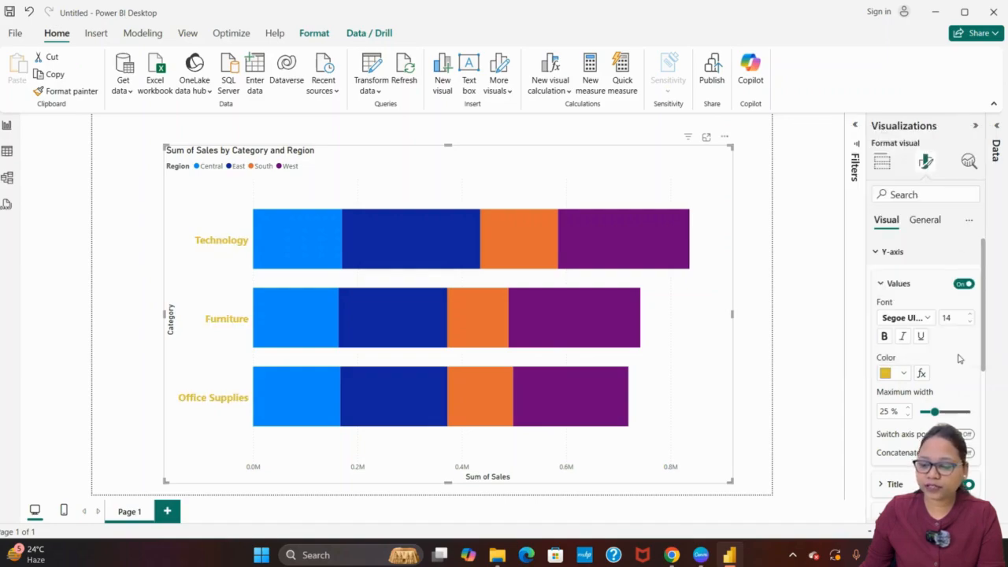
scroll(959, 359, "down", 3)
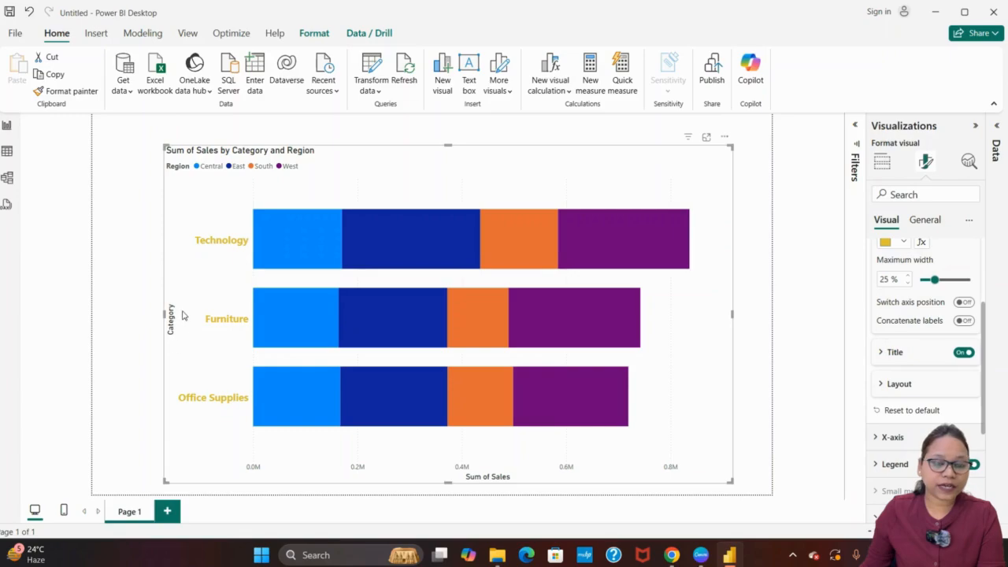
Step: Set the Y-axis title's font size to 18 and its colour to a dark gold theme shade
left_click(882, 353)
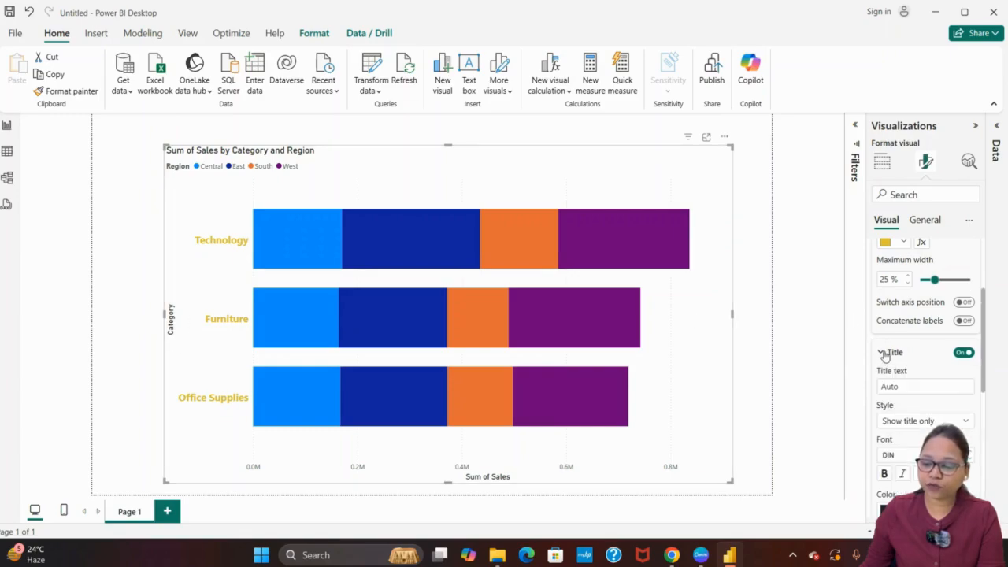
left_click(908, 386)
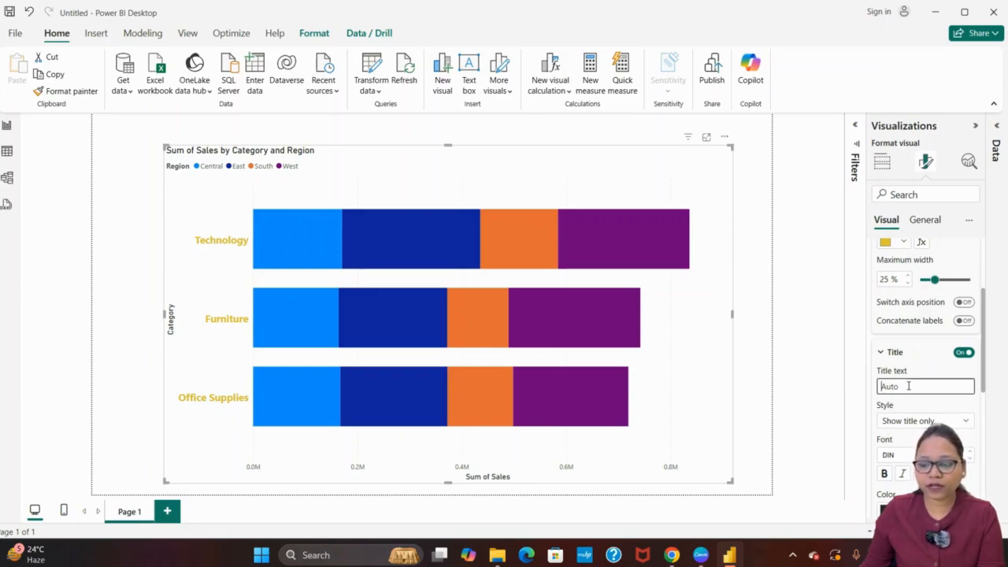
left_click(928, 423)
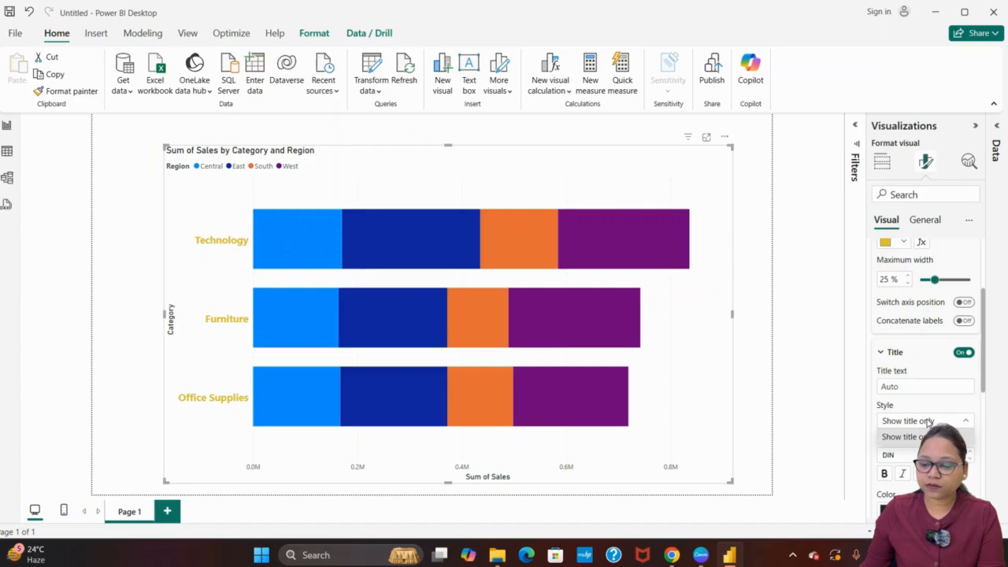
left_click(928, 409)
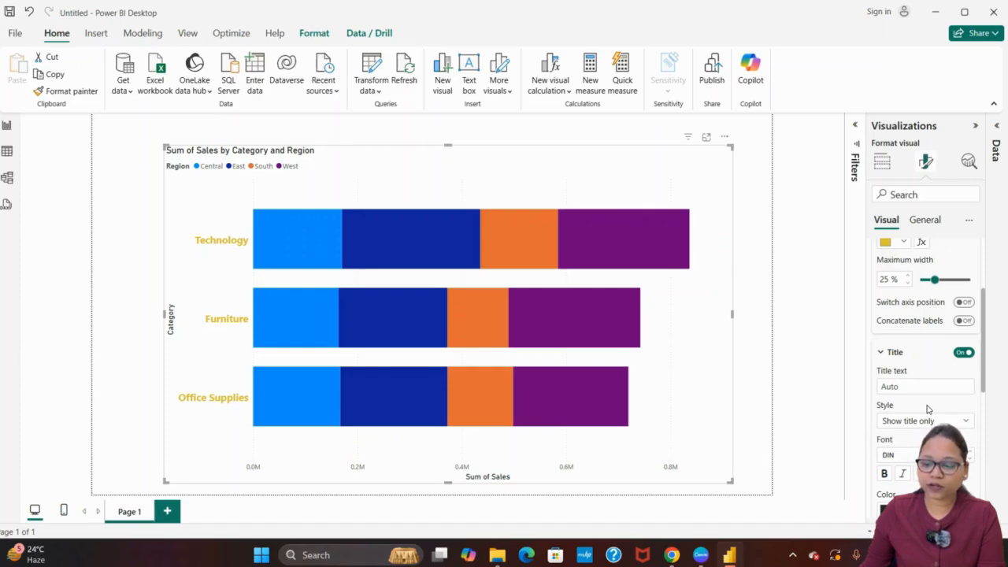
scroll(928, 409, "down", 3)
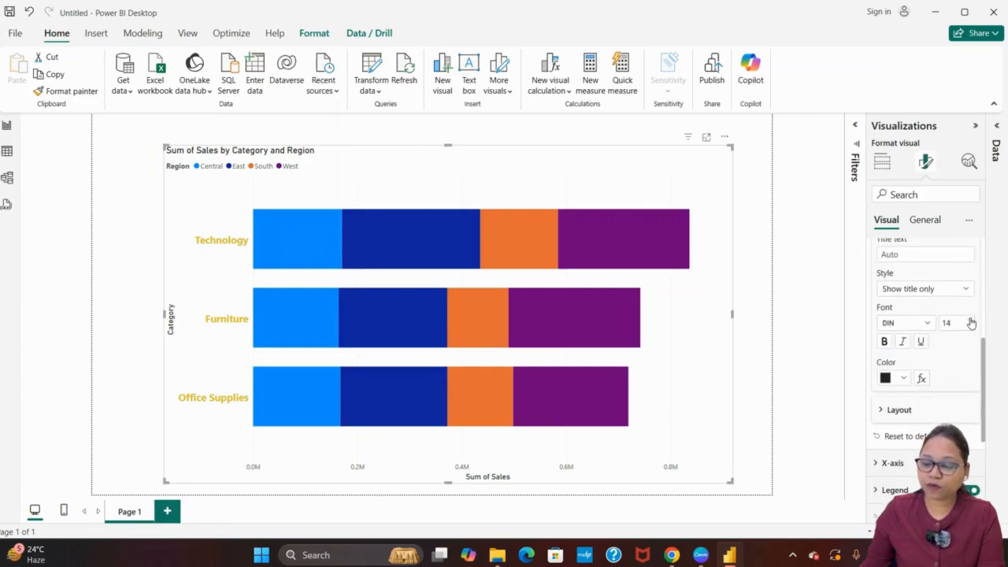
left_click(971, 320)
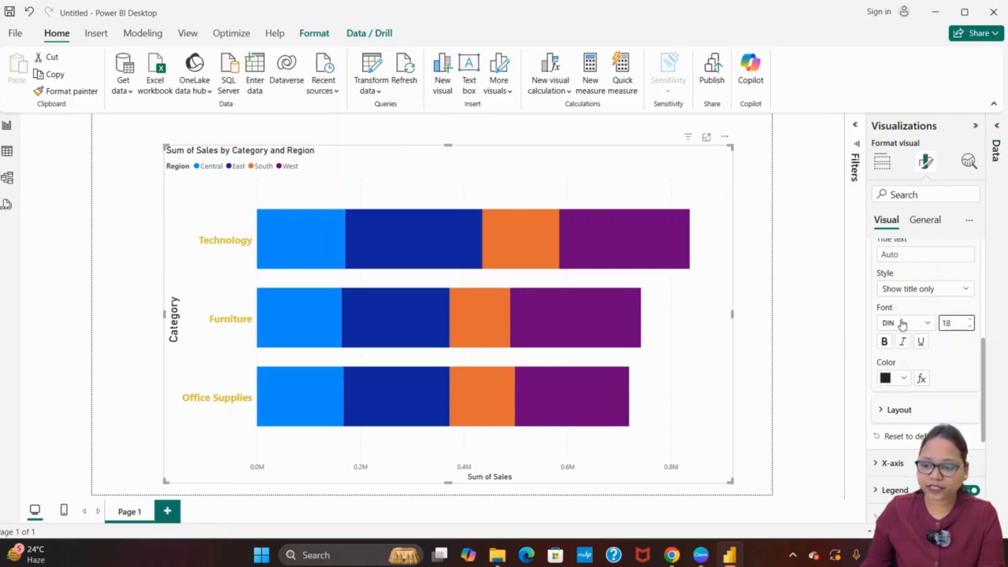
left_click(886, 379)
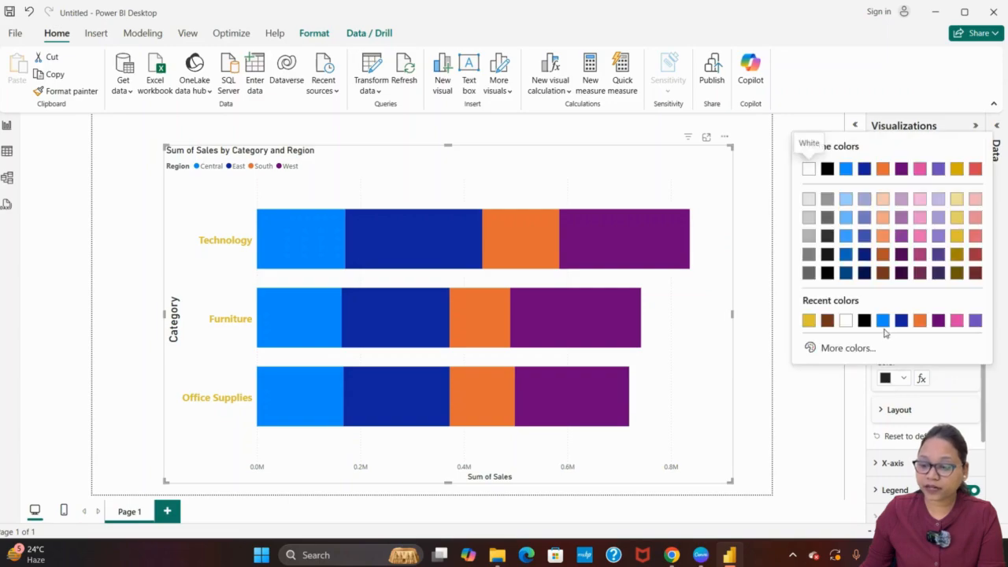
left_click(957, 254)
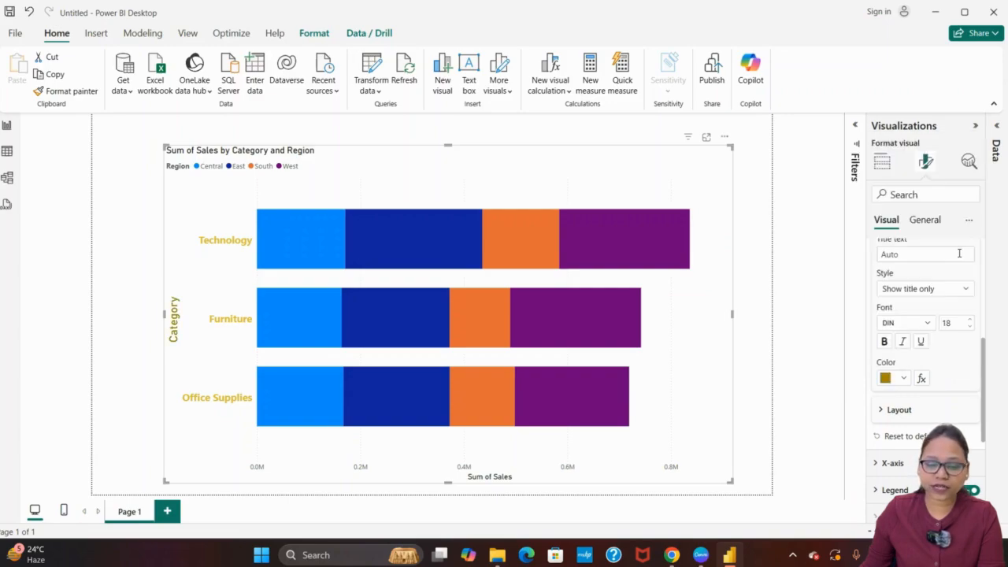
Step: Turn the X-axis values off and back on
scroll(940, 353, "down", 3)
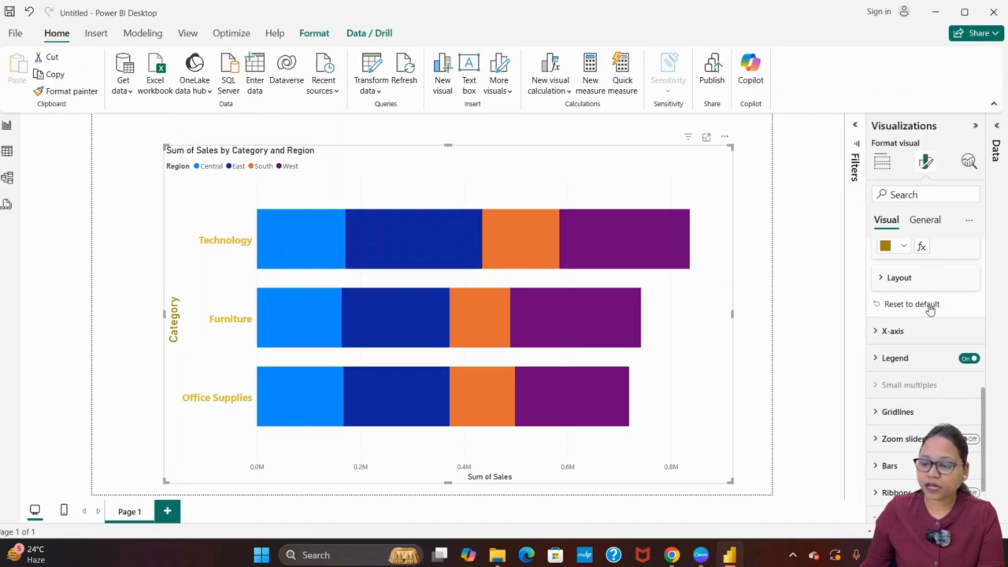
left_click(877, 332)
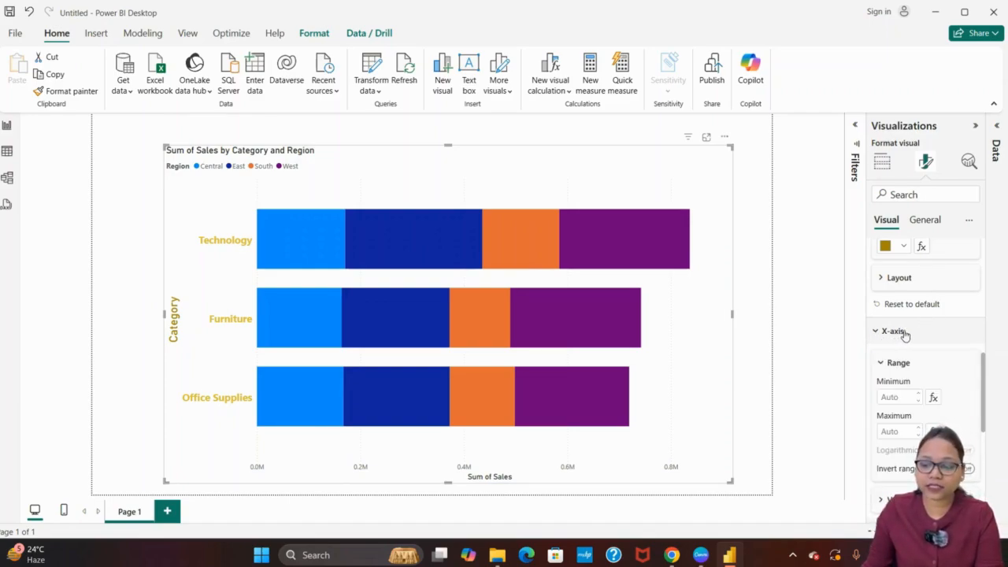
scroll(904, 334, "down", 3)
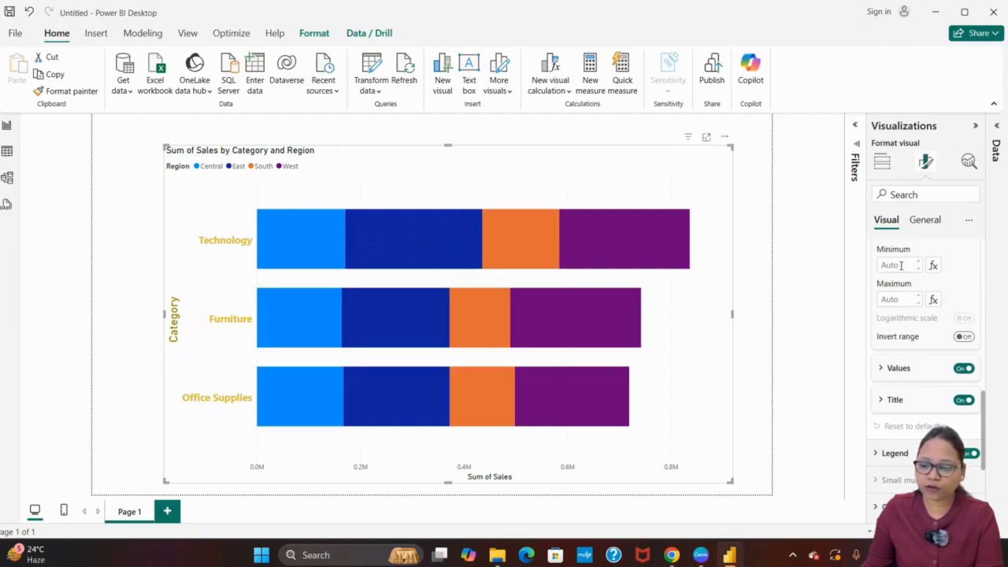
left_click(891, 370)
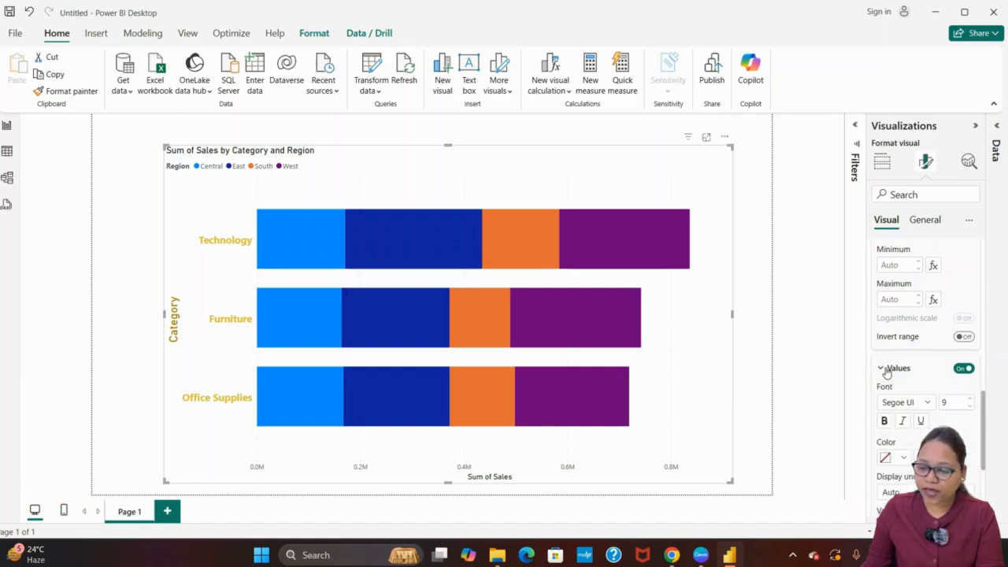
scroll(916, 358, "down", 1)
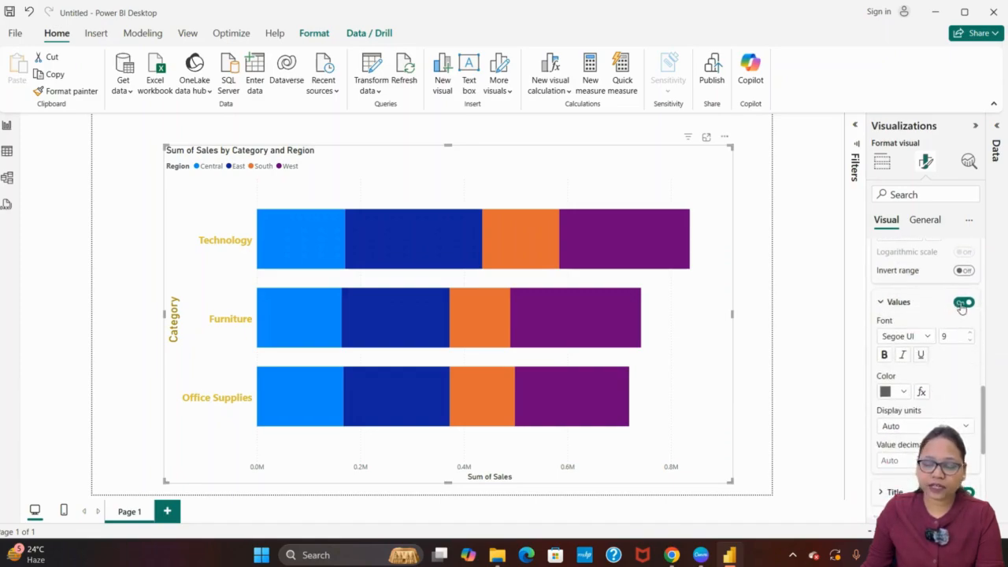
left_click(963, 303)
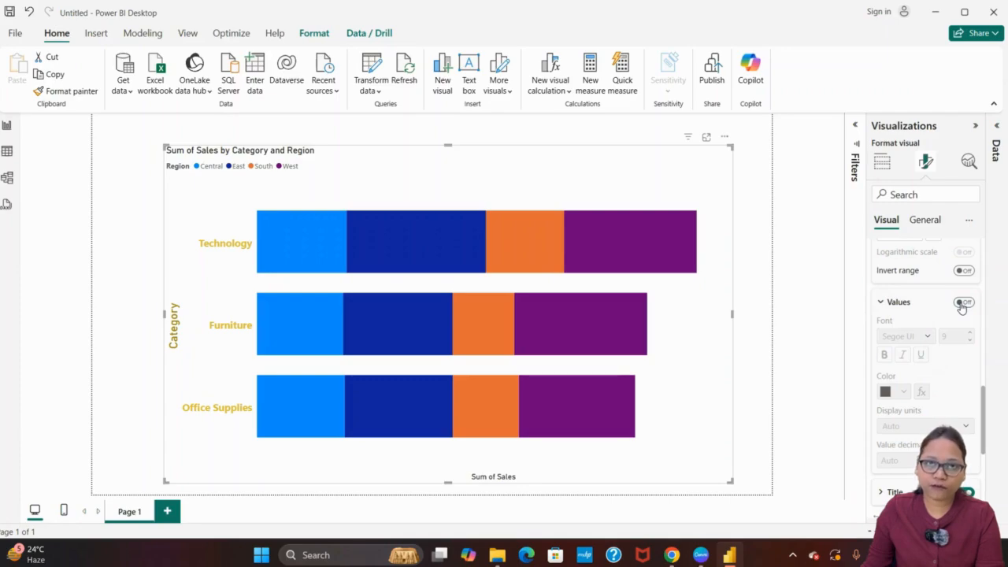
left_click(963, 304)
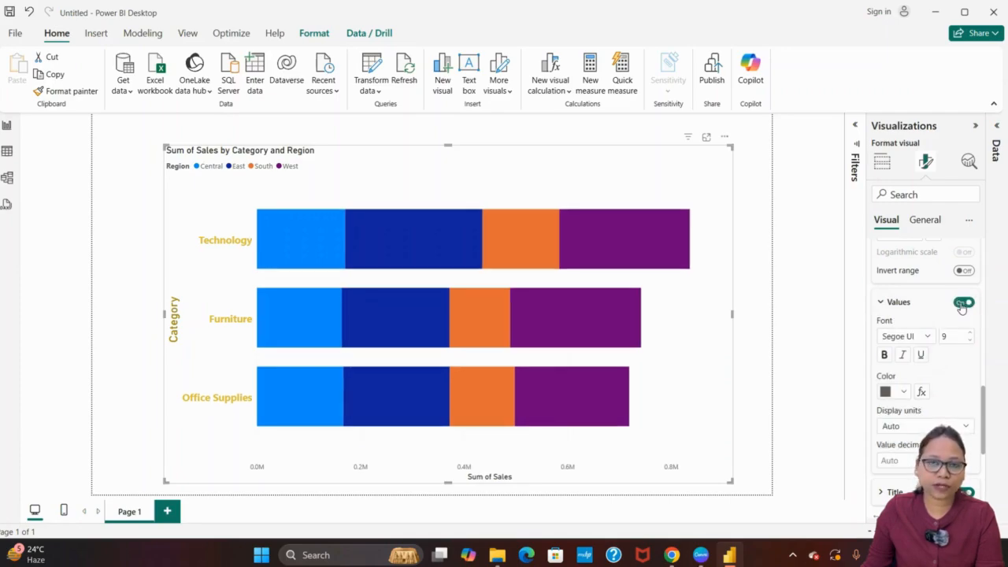
Step: Set the X-axis values' font size to 19 and their display units to Thousands
scroll(920, 345, "down", 1)
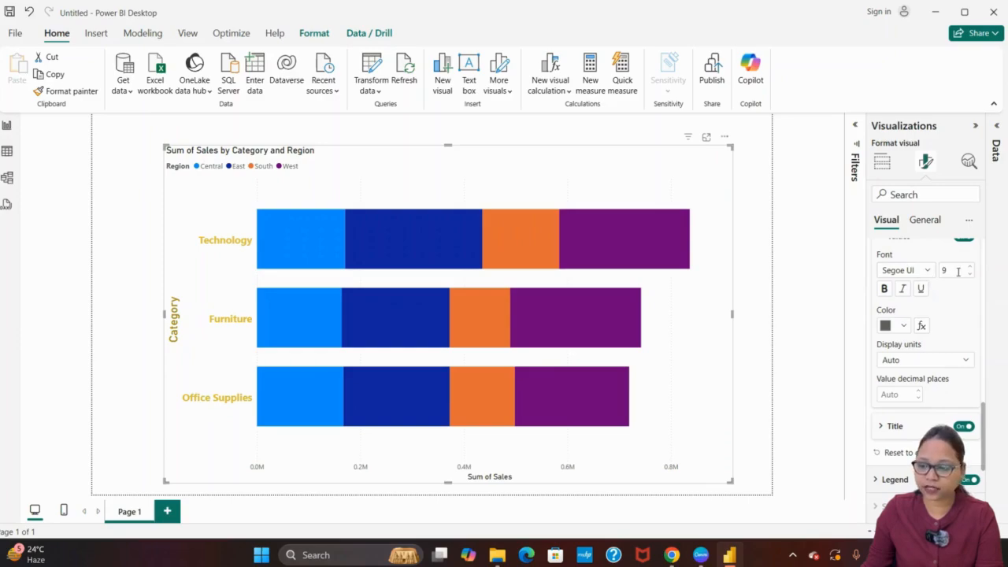
left_click(900, 362)
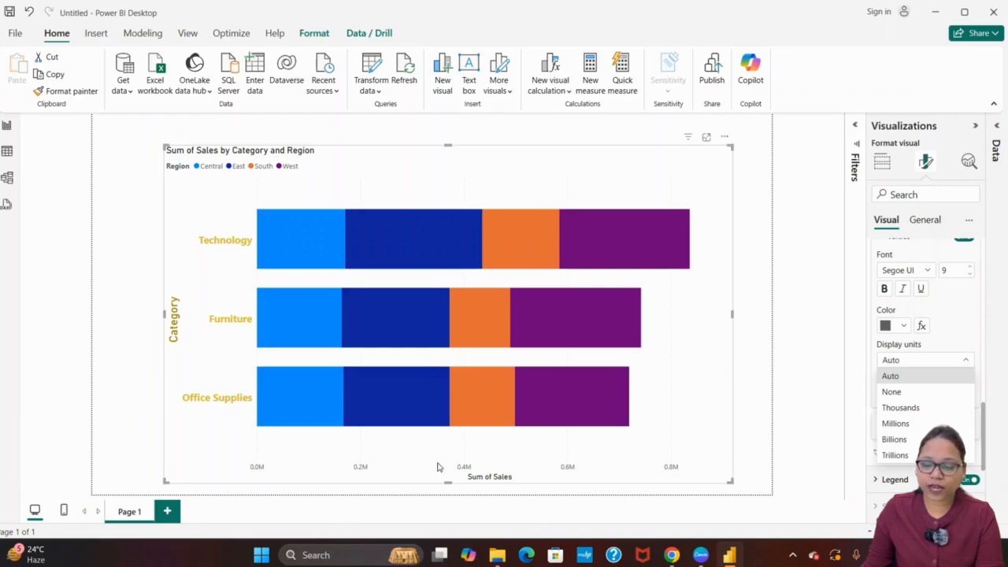
left_click(818, 326)
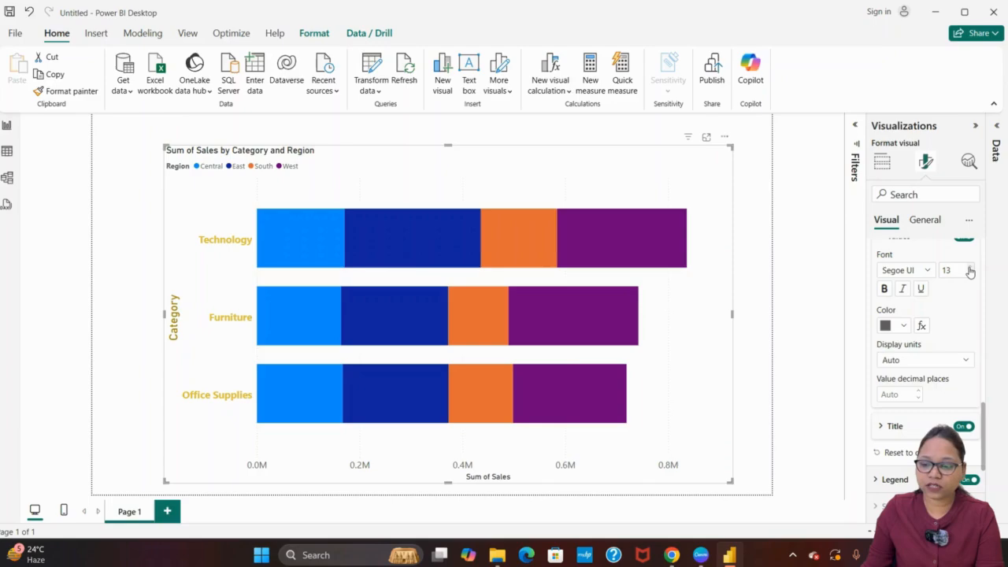
left_click(971, 267)
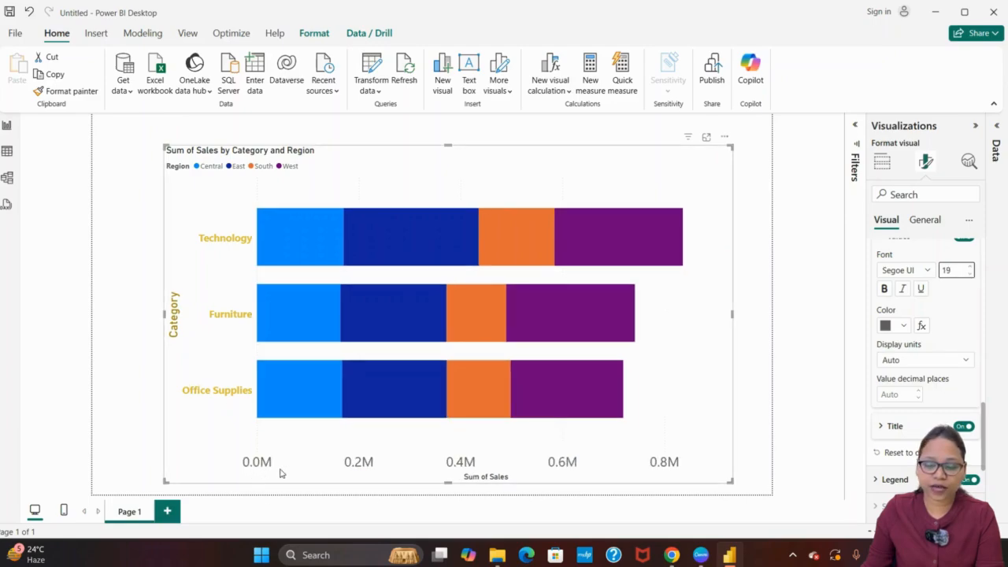
left_click(959, 364)
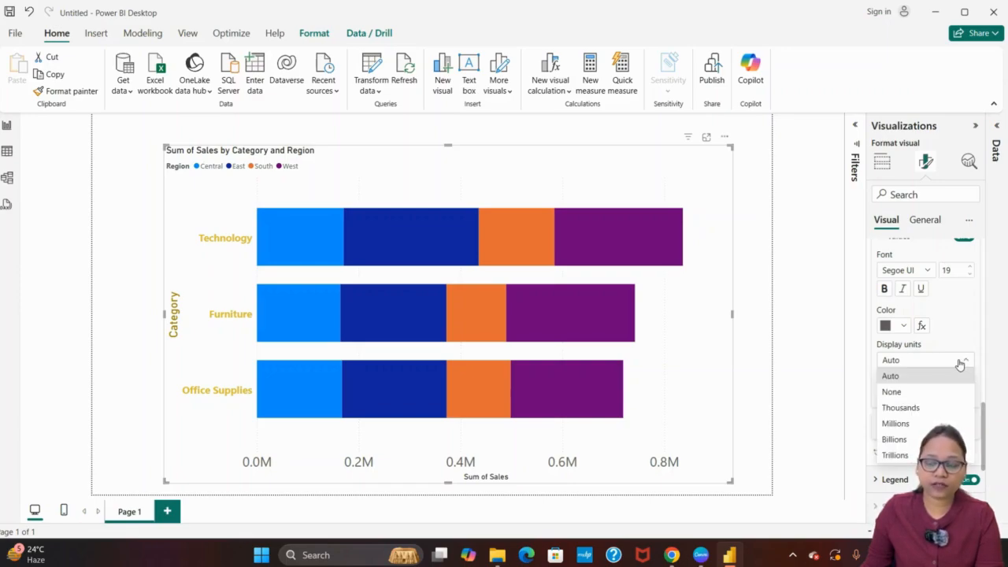
left_click(900, 408)
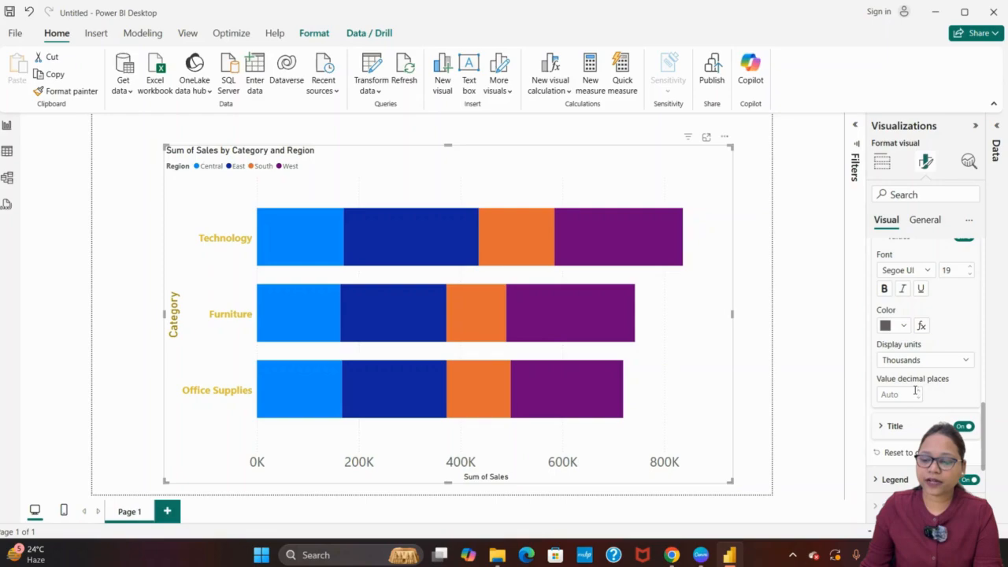
Step: Open the X-axis title settings and look over its text, style, font and colour options
scroll(881, 426, "down", 3)
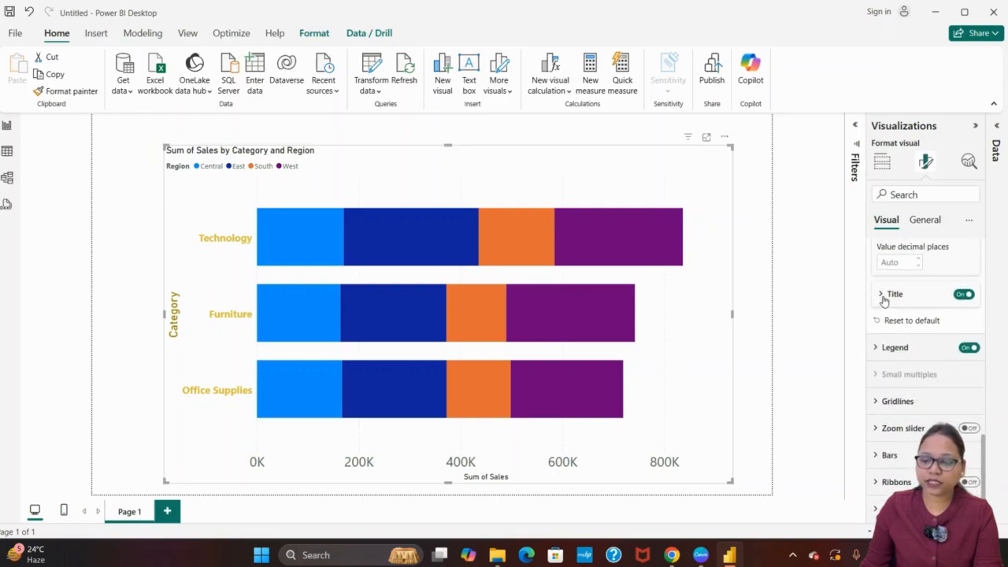
left_click(883, 296)
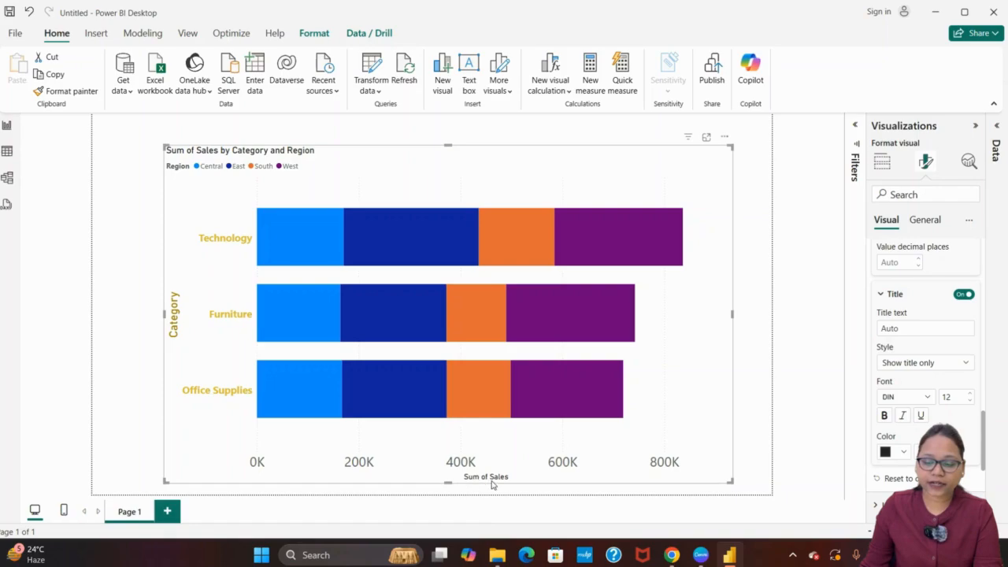
left_click(919, 330)
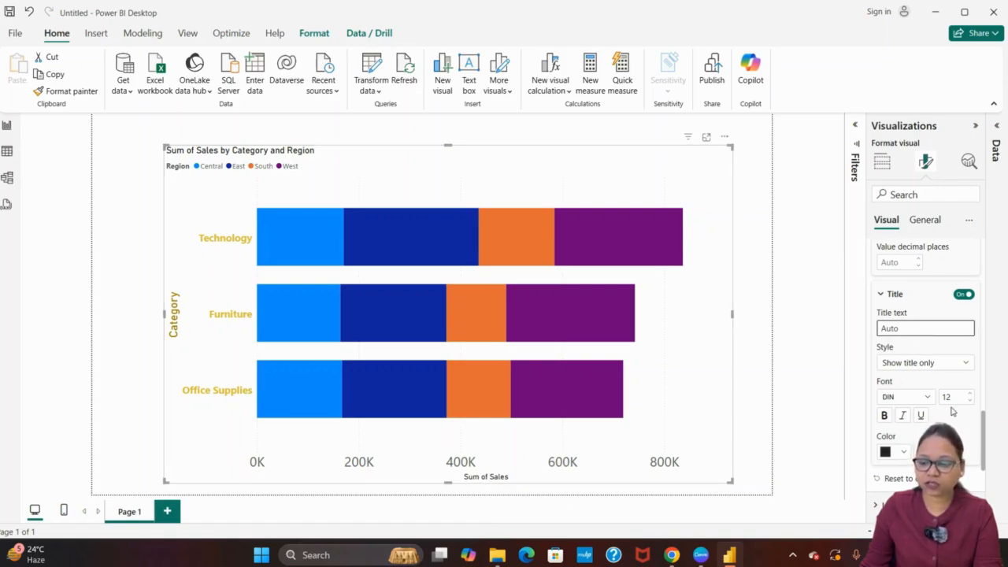
scroll(906, 417, "down", 3)
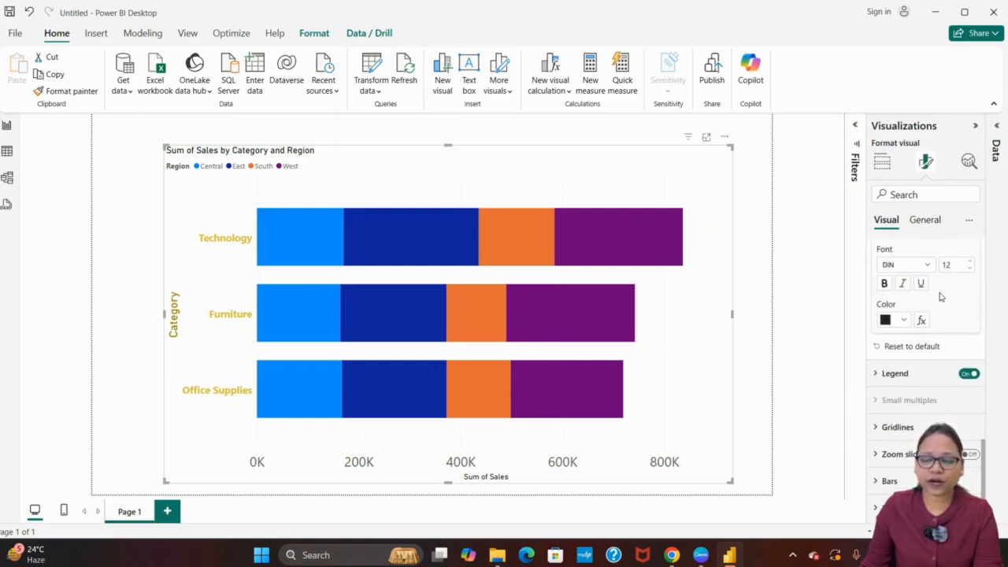
Step: Reposition the chart's legend, trying Top center and settling on Top right
scroll(942, 323, "down", 1)
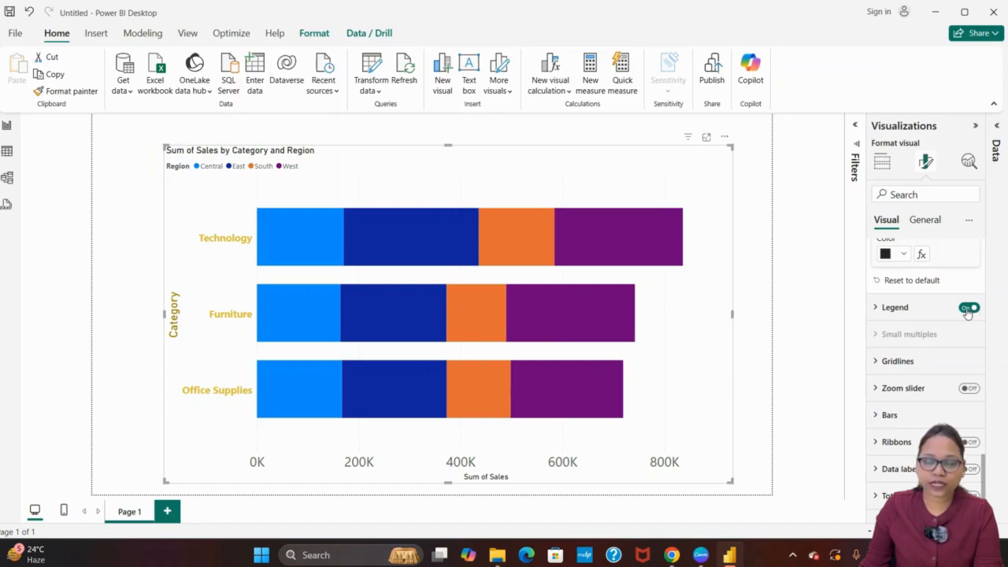
left_click(878, 310)
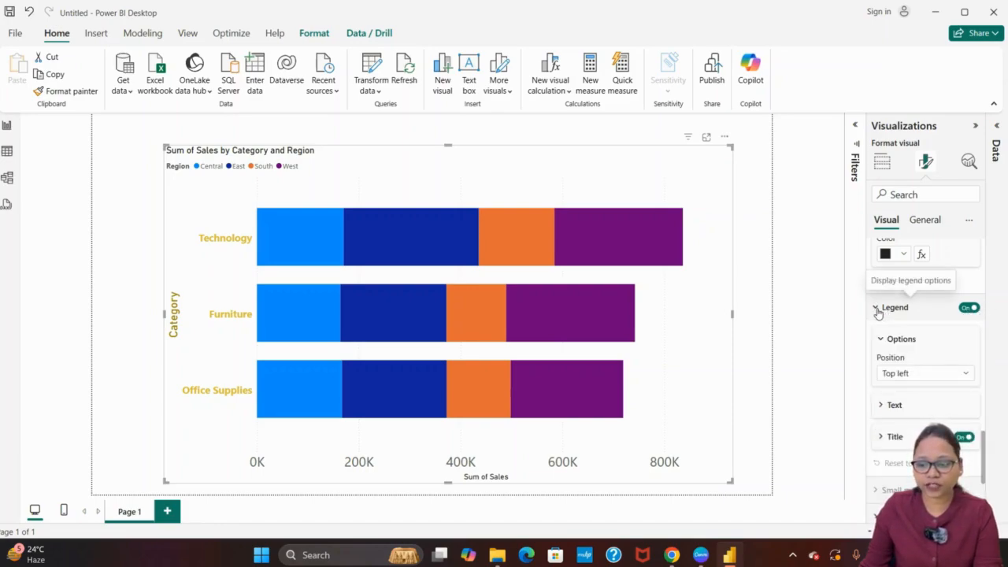
left_click(946, 377)
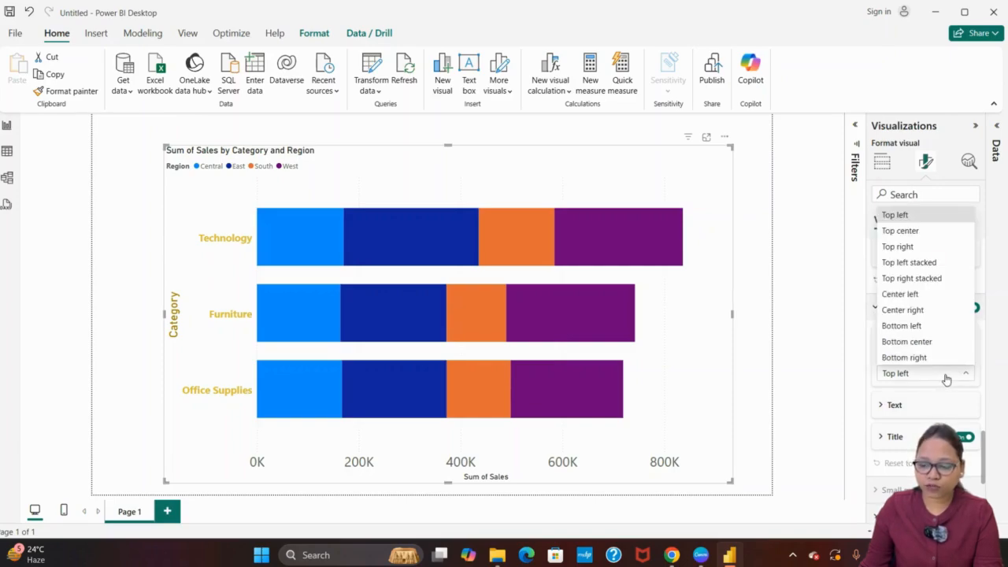
left_click(905, 232)
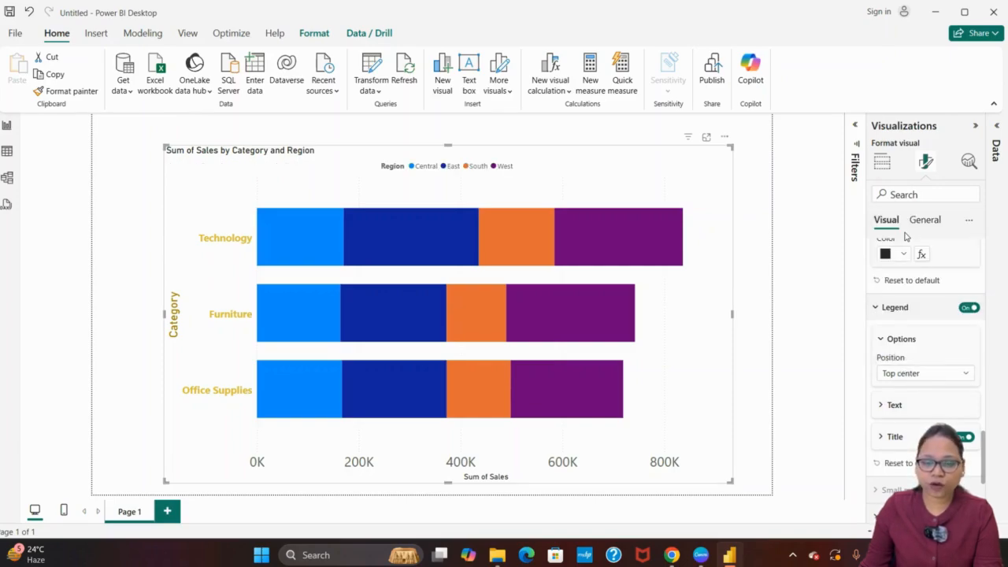
left_click(910, 373)
left_click(906, 245)
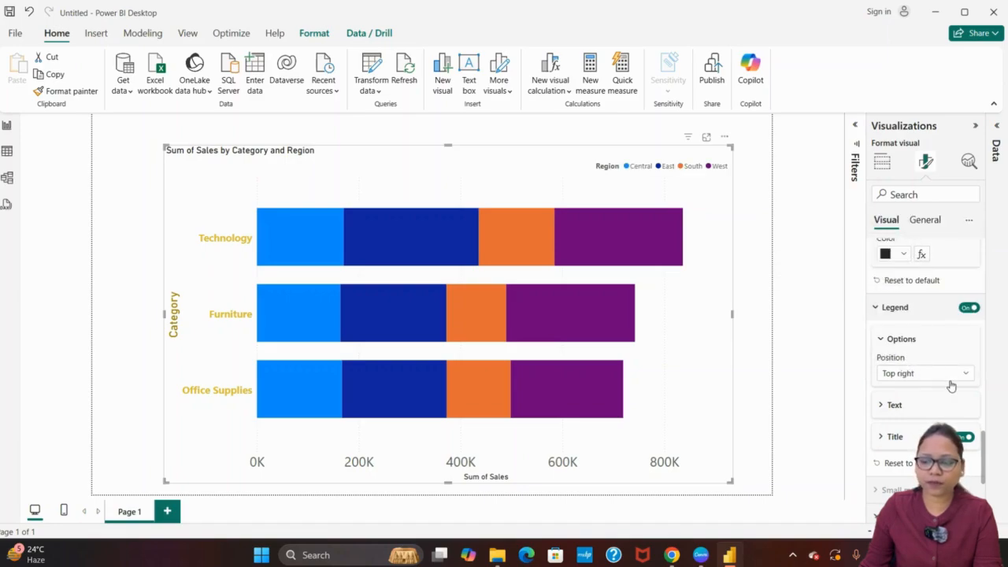
Step: Set the legend text's font to Symbol and its size to 14
scroll(952, 386, "down", 1)
left_click(881, 340)
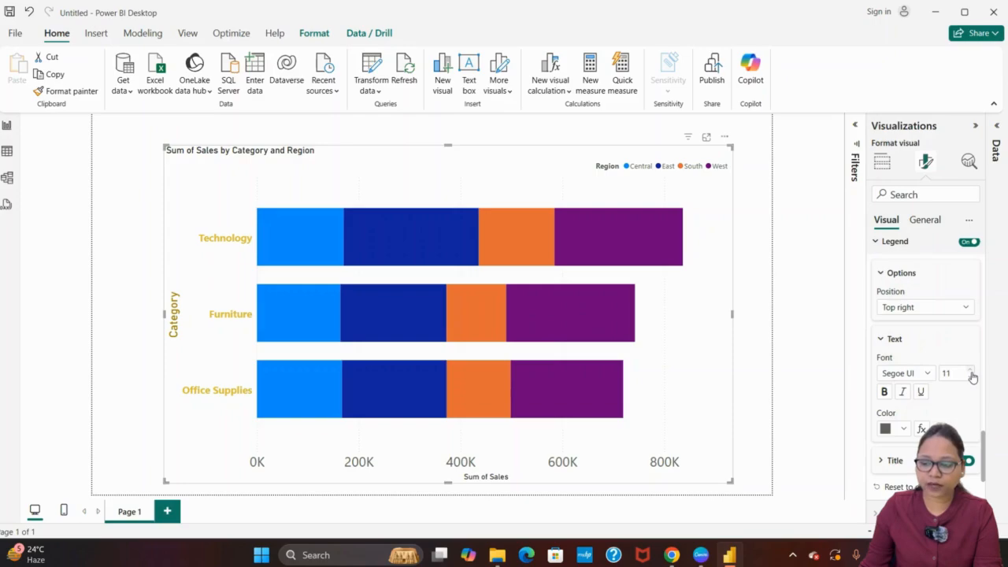
left_click(913, 373)
left_click(910, 321)
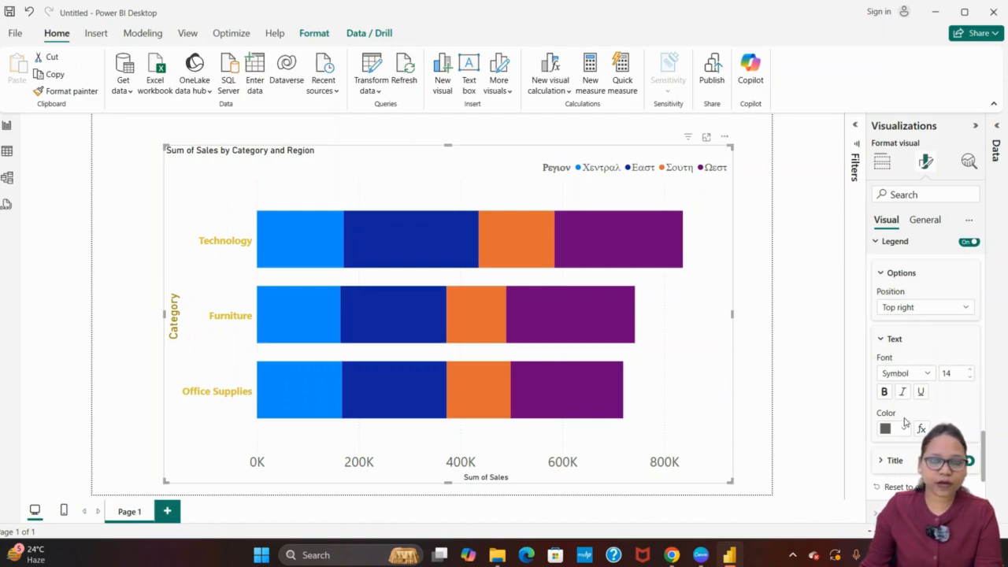
Step: Check the legend's title text and set the legend text font to Times New Roman
scroll(898, 386, "down", 3)
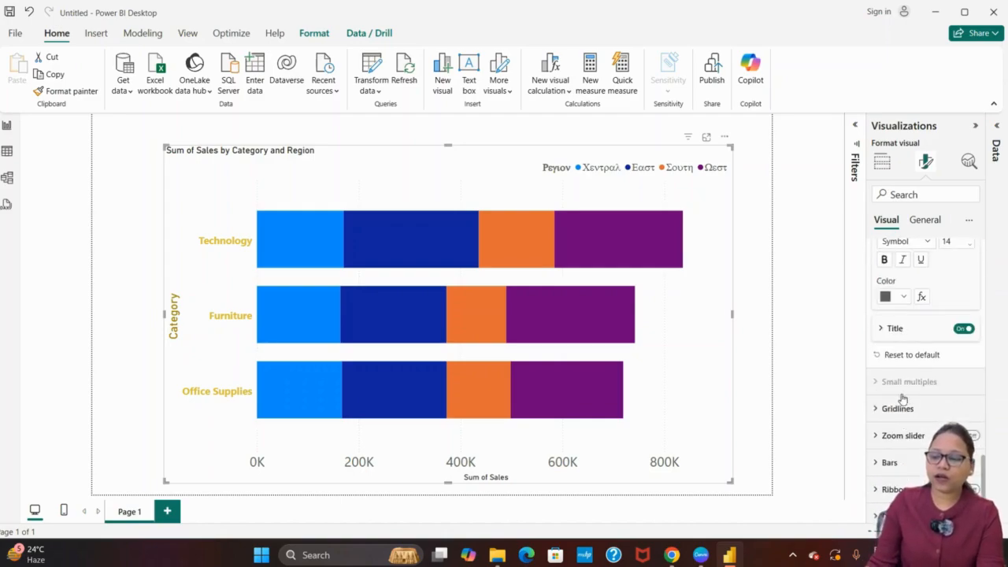
left_click(882, 328)
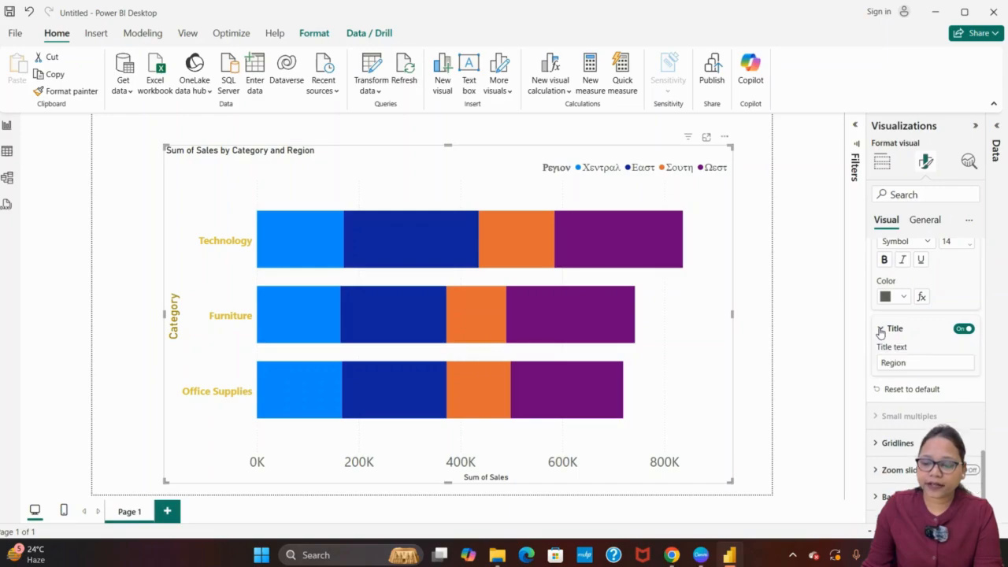
left_click(916, 362)
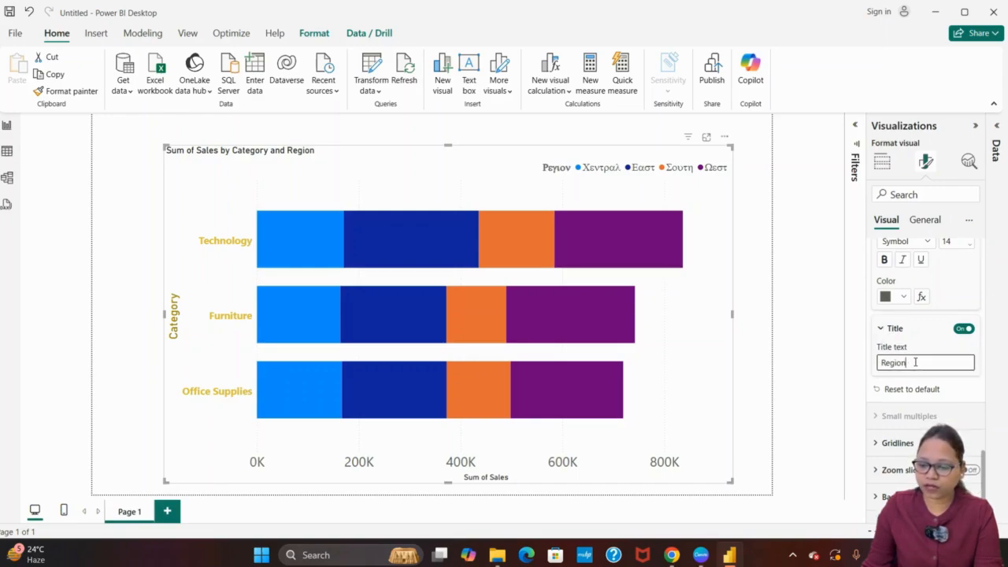
scroll(914, 364, "down", 2)
scroll(911, 362, "up", 3)
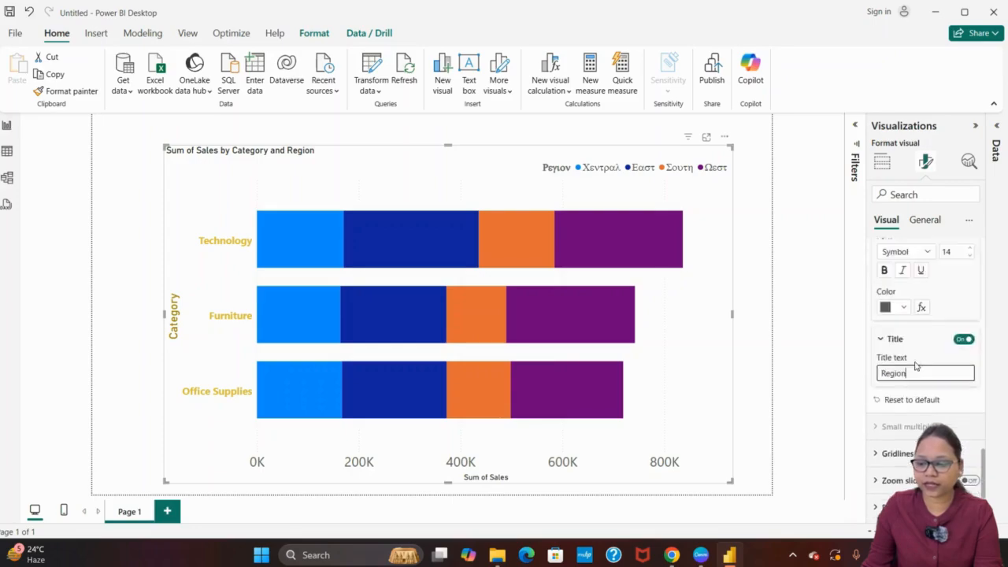
scroll(896, 317, "up", 1)
left_click(902, 339)
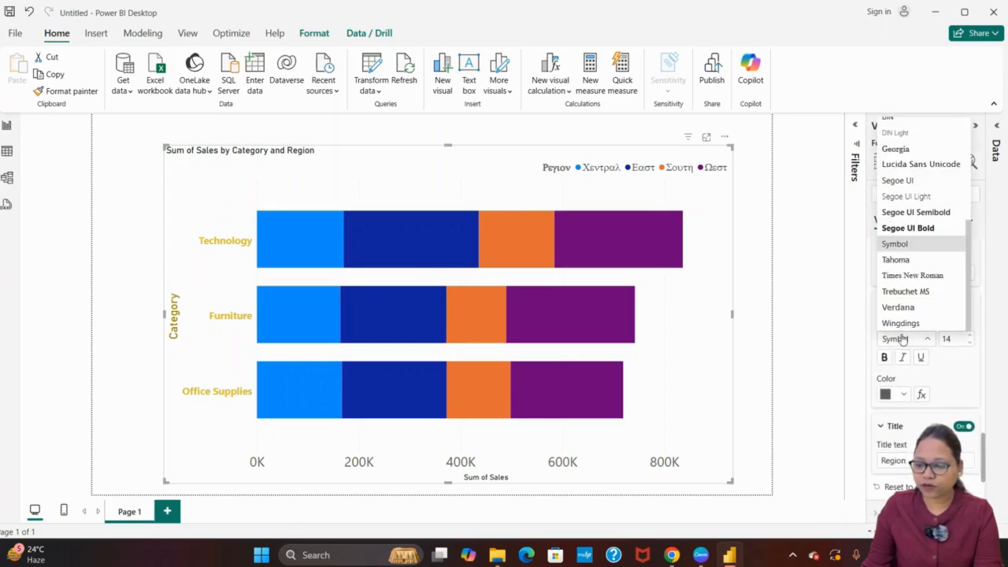
left_click(910, 277)
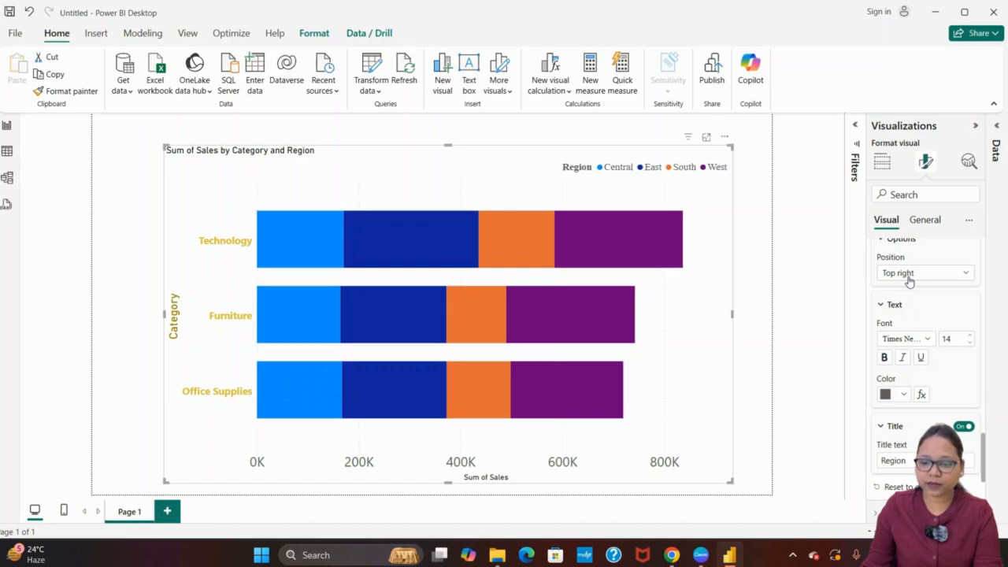
Step: Recolour the chart's vertical gridlines, trying light blue and settling on dark purple at 0% transparency
scroll(928, 354, "down", 3)
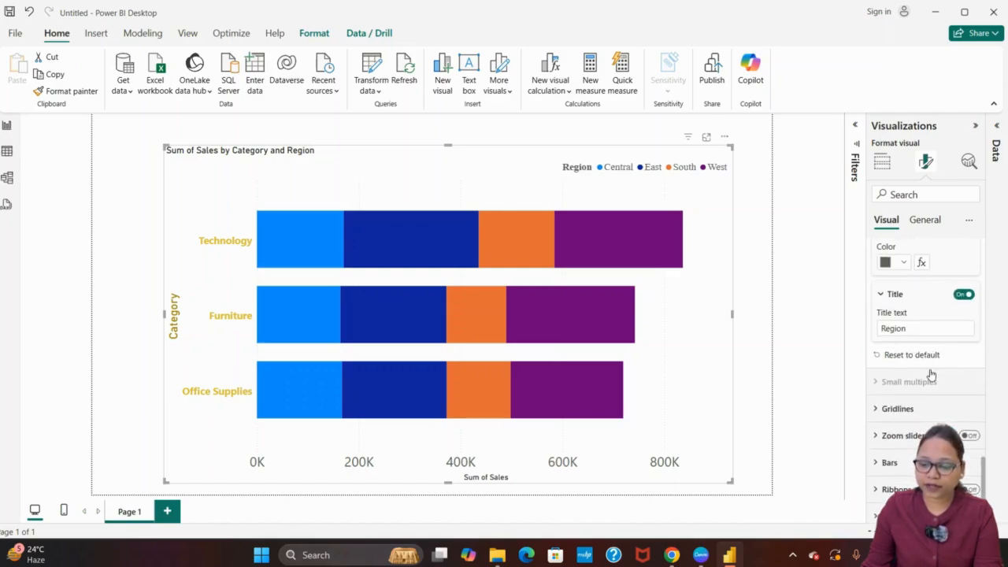
left_click(875, 409)
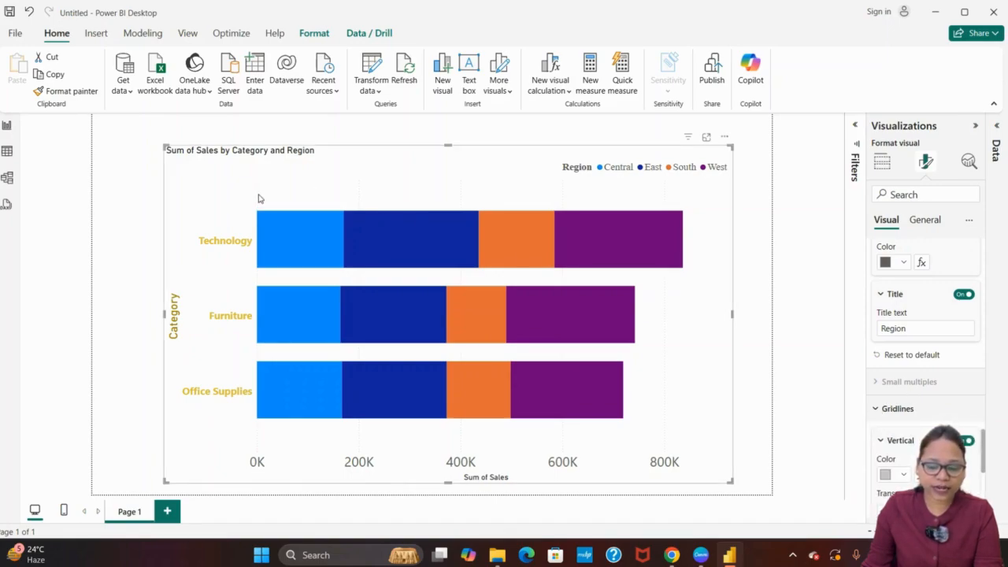
scroll(920, 403, "down", 2)
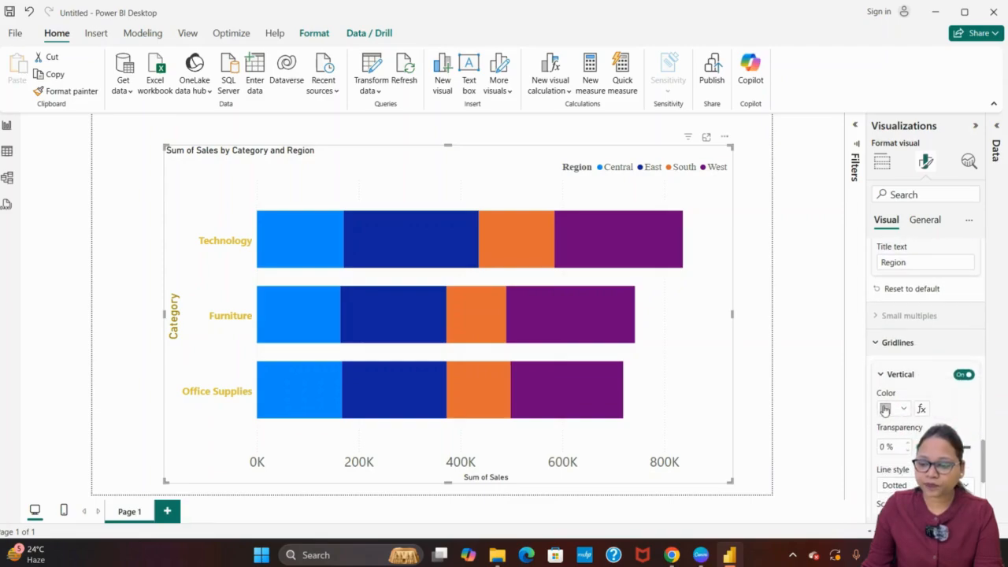
left_click(885, 409)
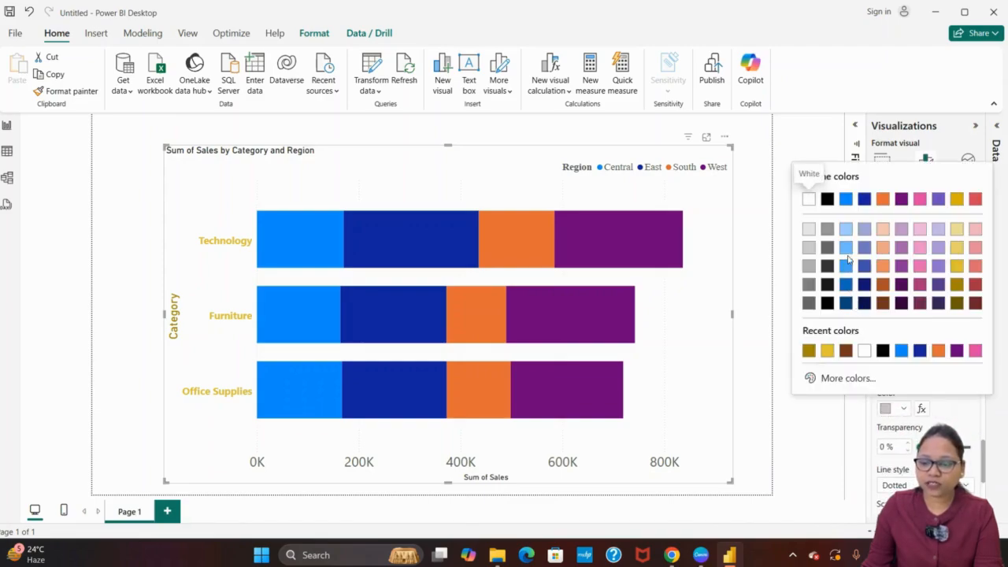
left_click(847, 230)
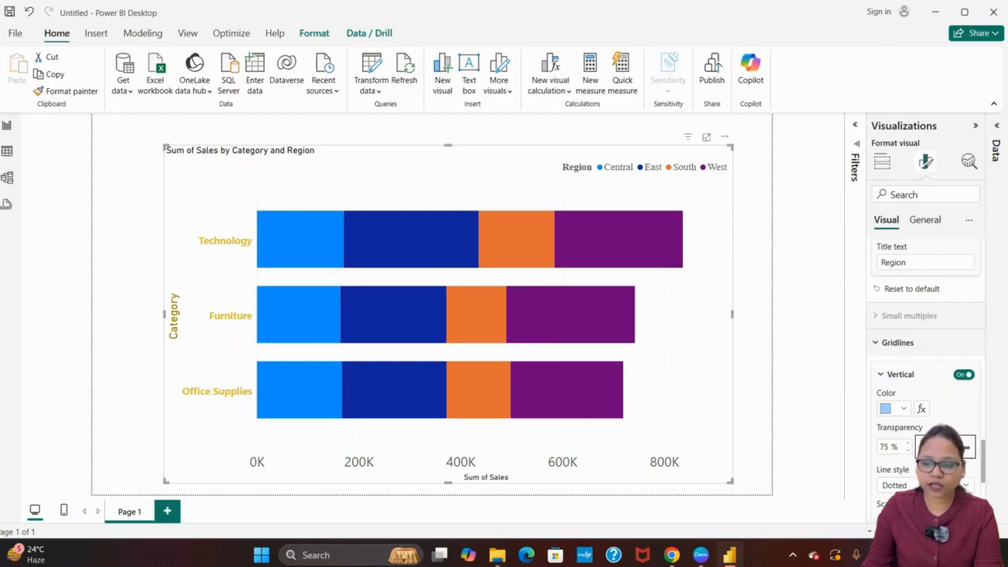
left_click(894, 414)
left_click(904, 303)
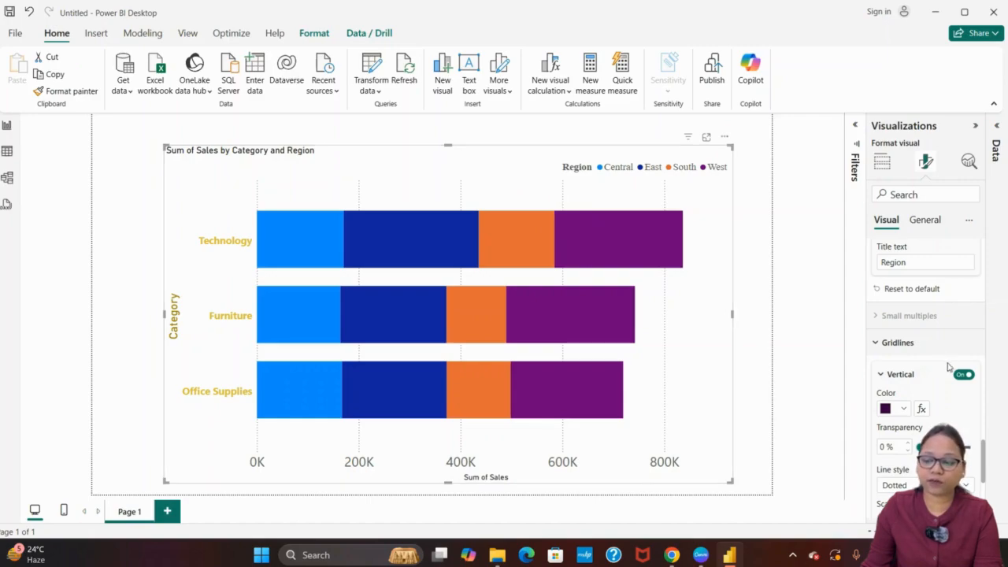
Step: Set the line style of the vertical gridlines to Dashed
scroll(918, 358, "down", 3)
left_click(919, 354)
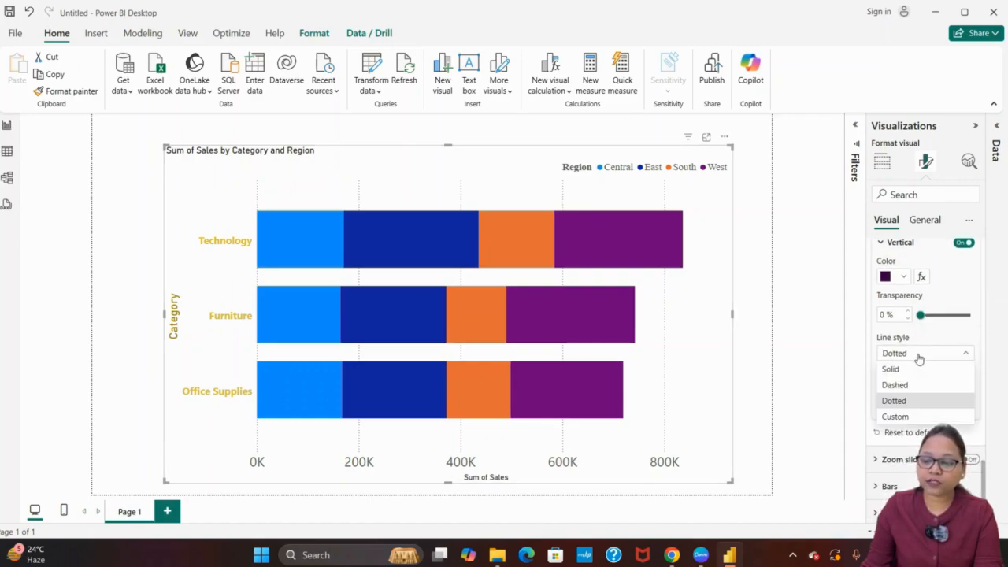
left_click(906, 386)
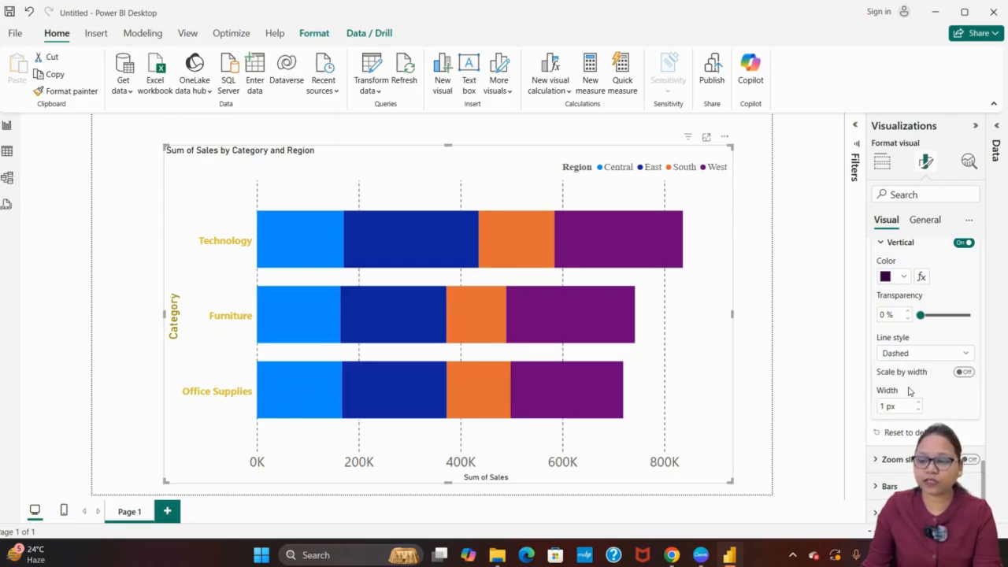
Step: Switch the vertical gridlines off and back on to compare the chart with and without them
scroll(910, 387, "up", 2)
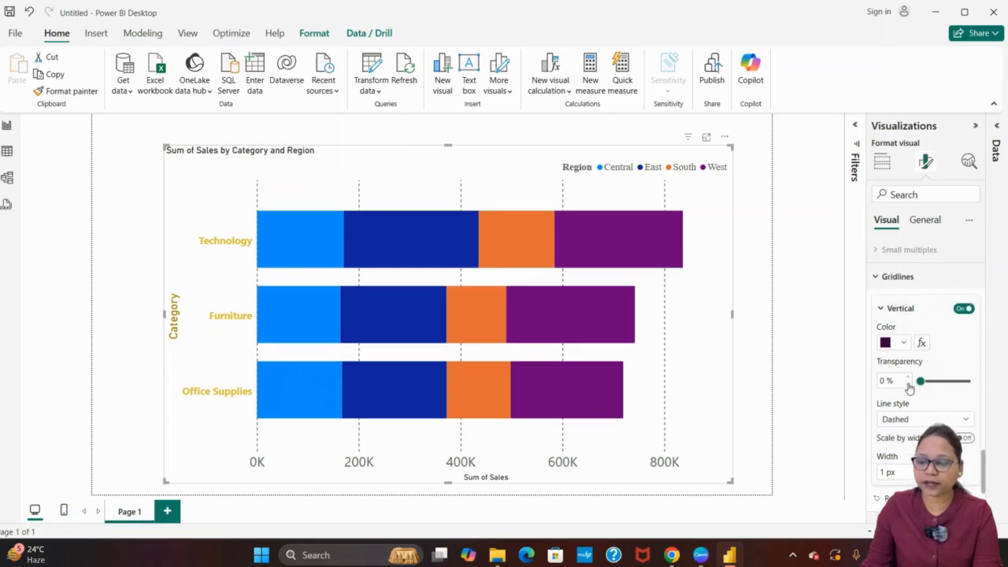
left_click(964, 309)
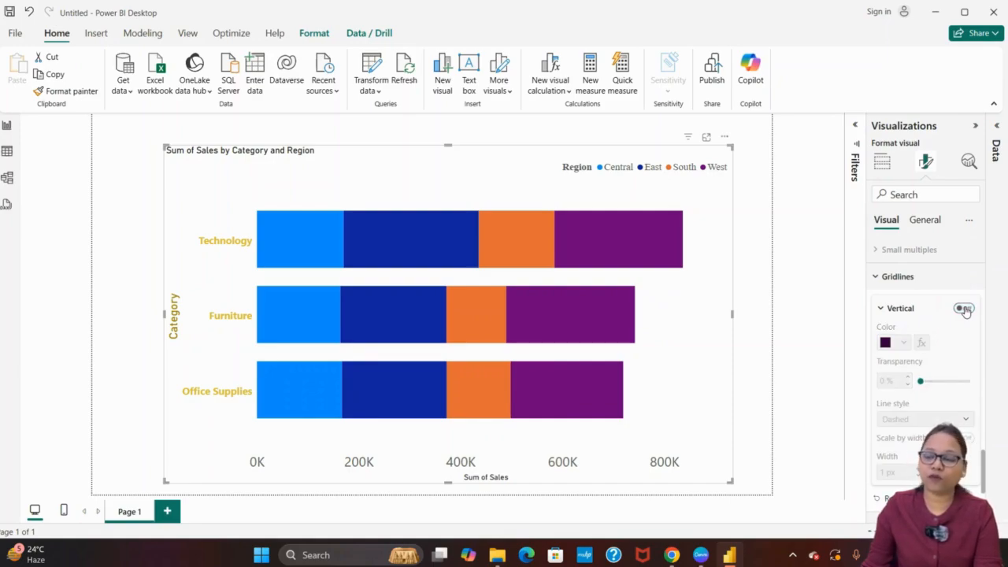
left_click(964, 309)
Step: Turn on the zoom slider and pull in its upper end to shorten the X-axis range slightly
scroll(949, 383, "down", 3)
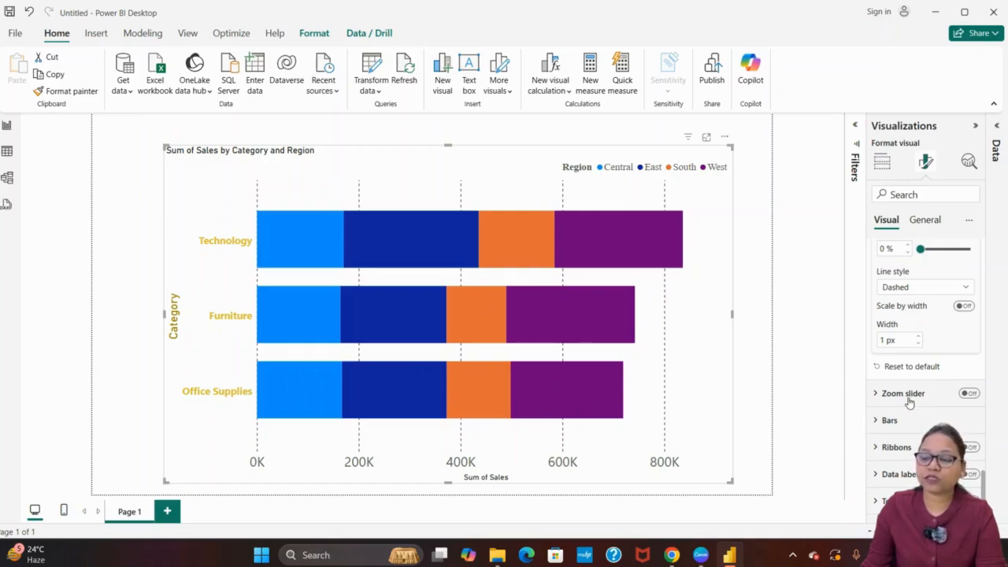
left_click(970, 396)
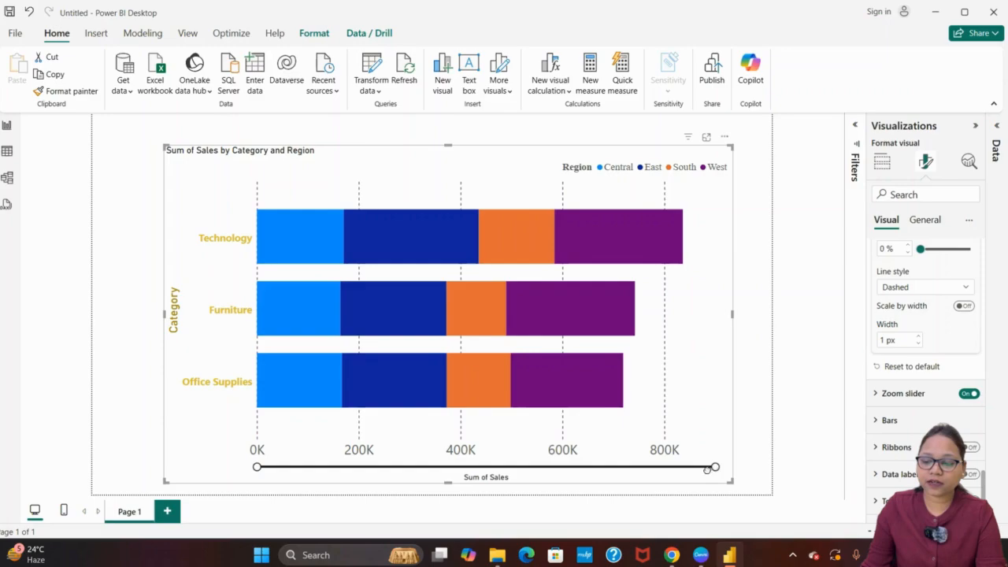
left_click_drag(714, 467, 687, 469)
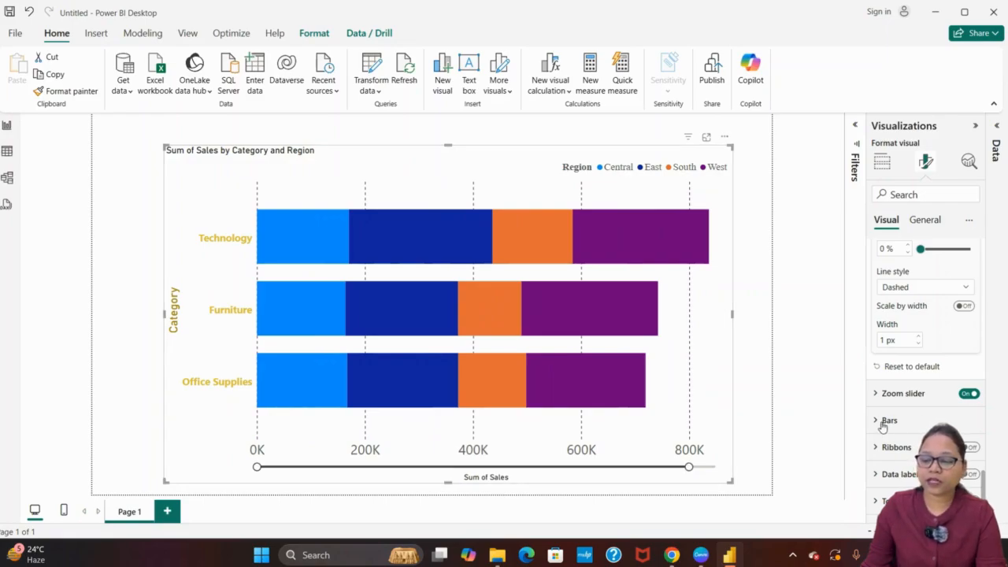
Step: Select the Central series in the bar settings and recolour its bars, trying white and then light red
left_click(883, 423)
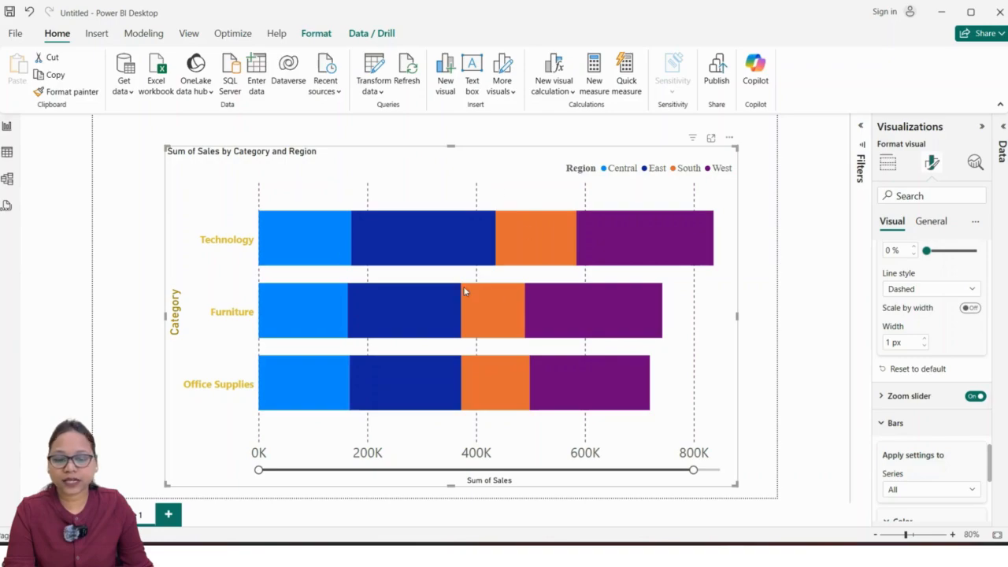
scroll(927, 437, "down", 3)
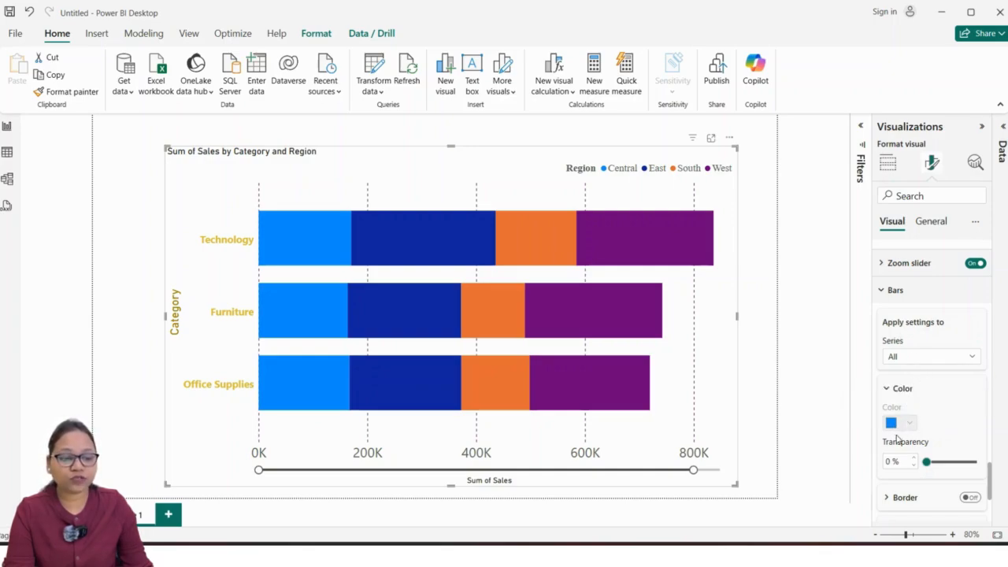
left_click(912, 359)
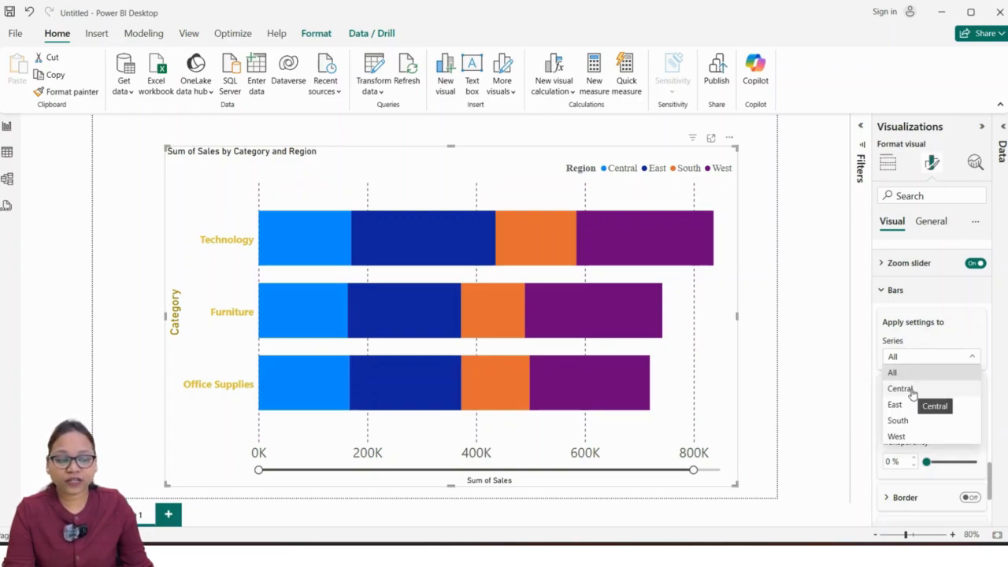
left_click(912, 390)
left_click(896, 423)
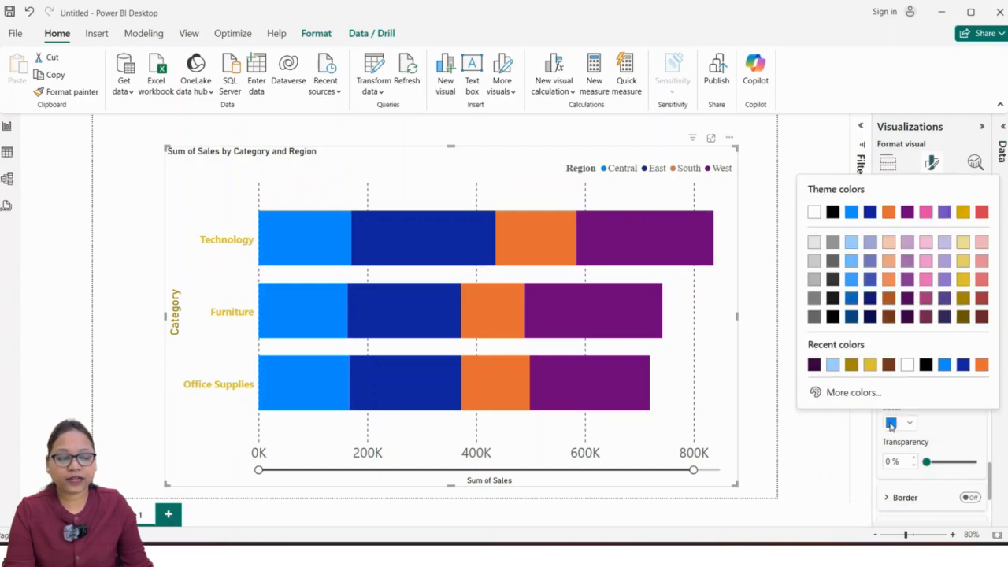
left_click(907, 365)
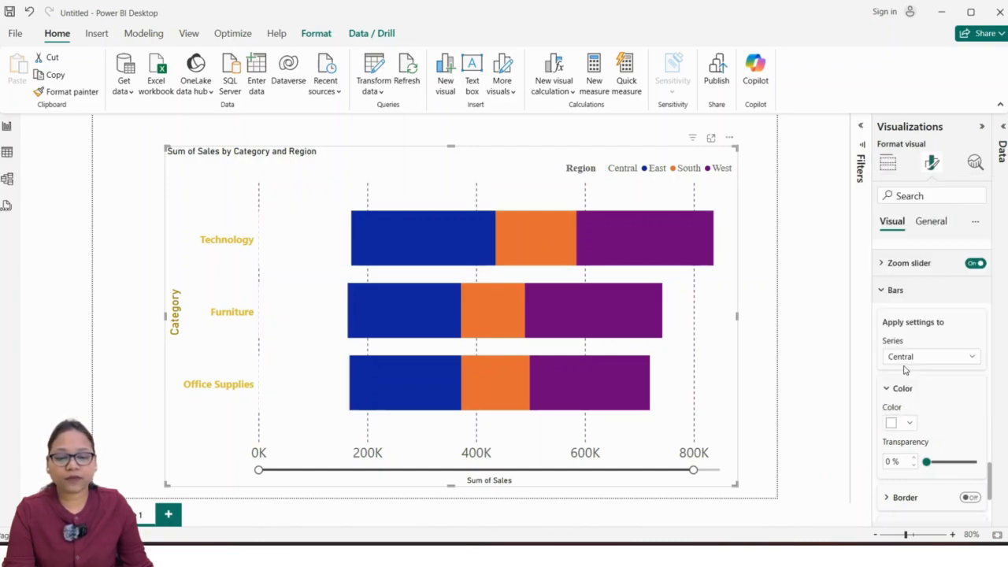
left_click(894, 423)
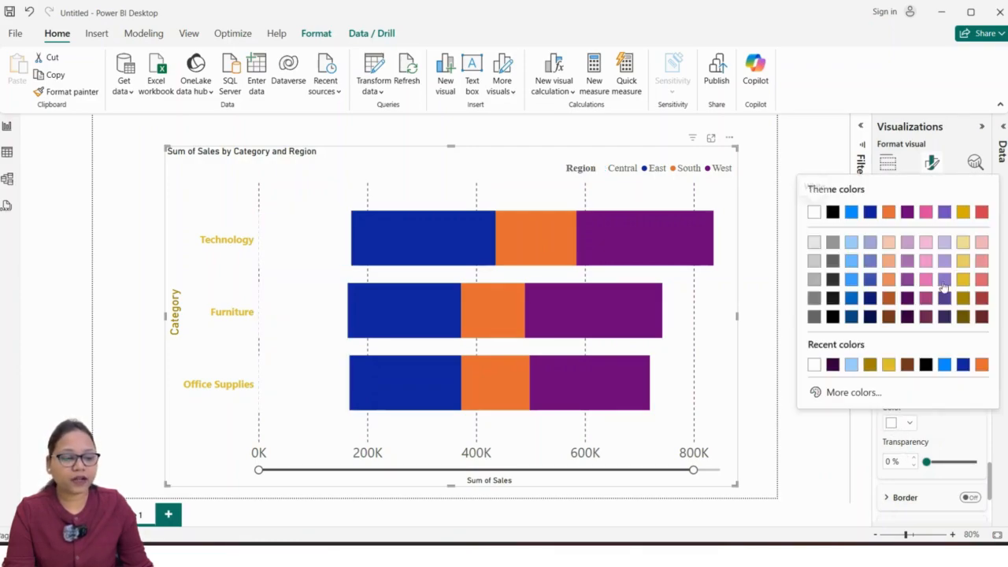
left_click(981, 281)
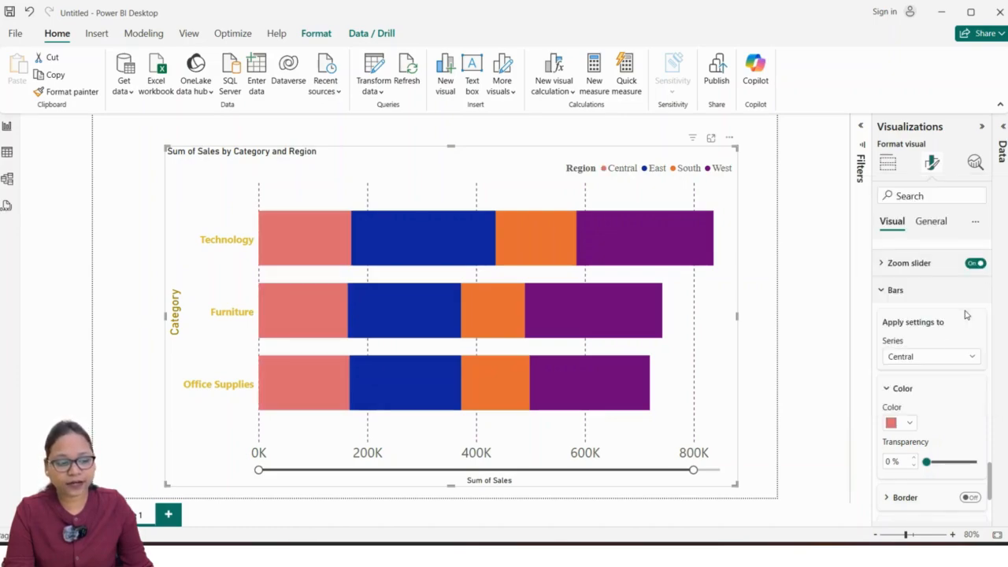
Step: Give the Central series' bars a custom bright green colour, trying light cyan and teal shades first
left_click(893, 423)
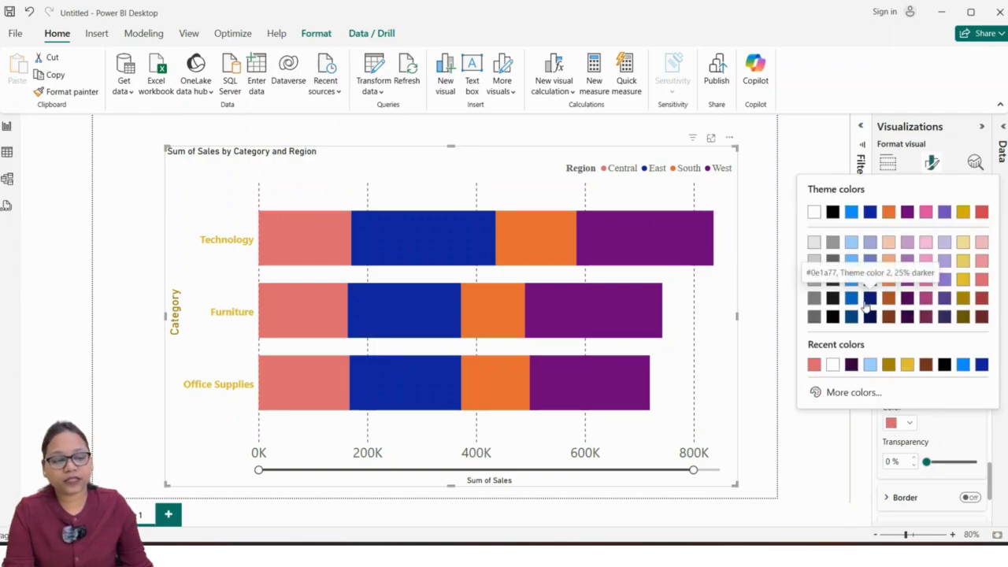
left_click(845, 392)
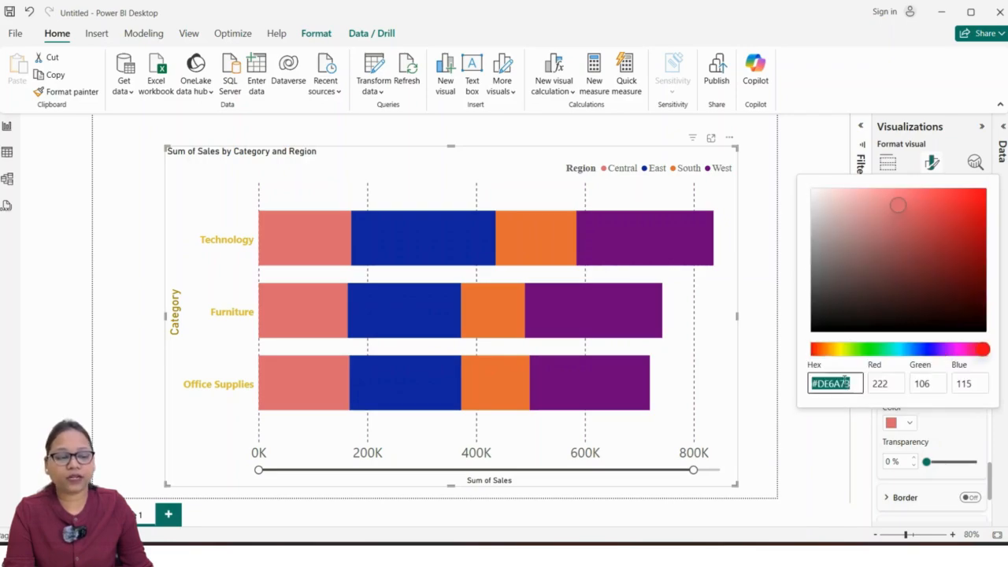
left_click_drag(865, 349, 899, 349)
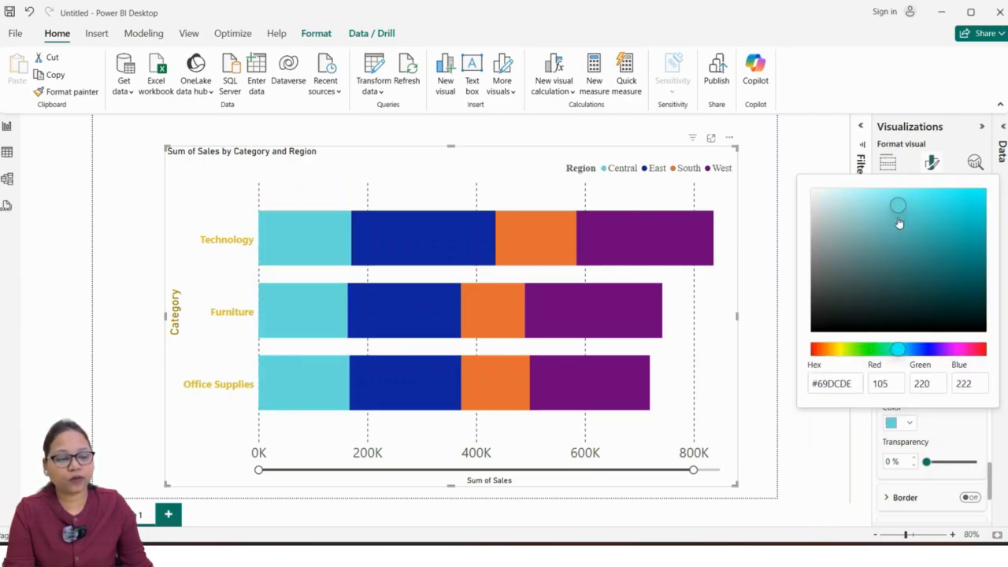
left_click_drag(899, 224, 957, 258)
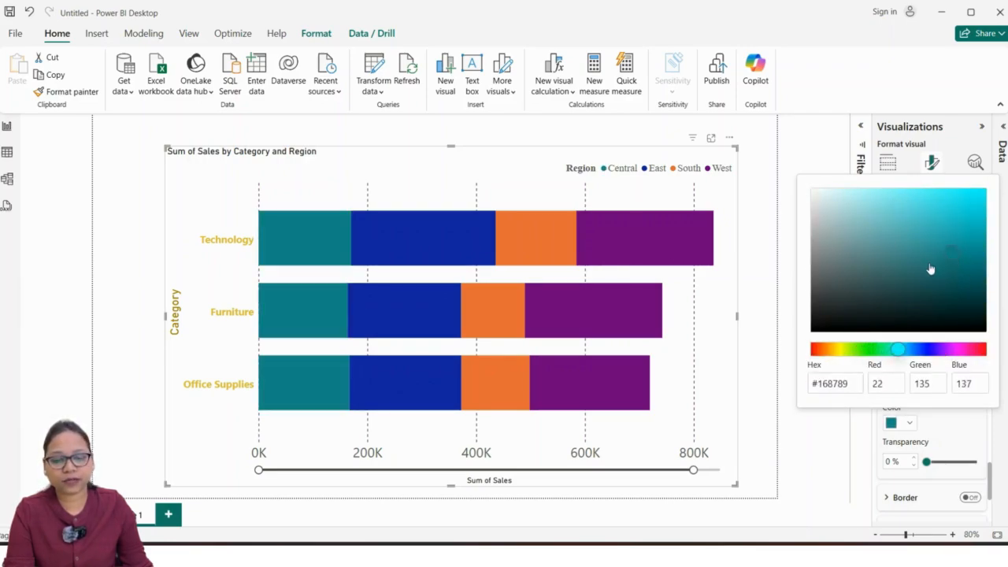
left_click(877, 349)
left_click_drag(954, 279, 963, 204)
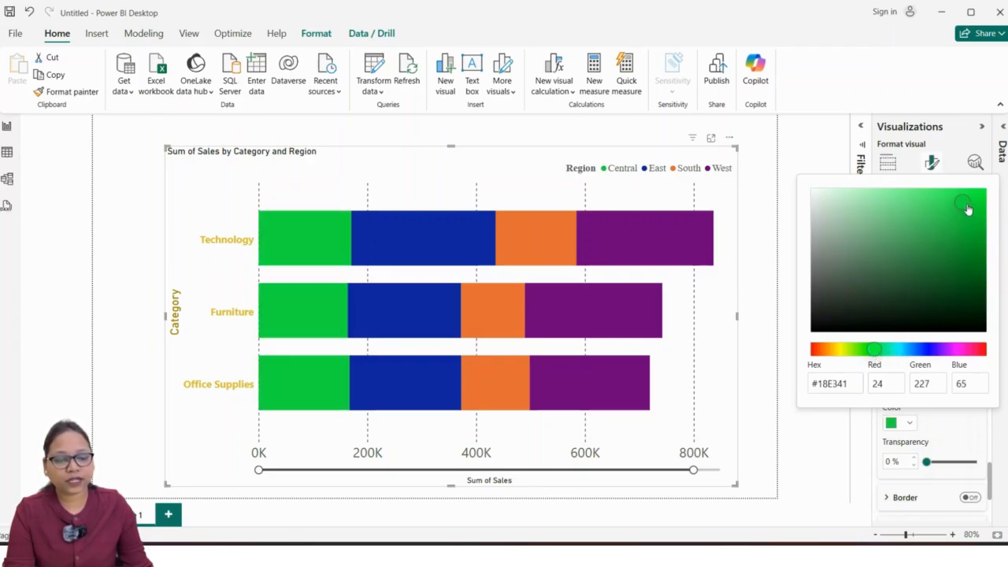
left_click(951, 429)
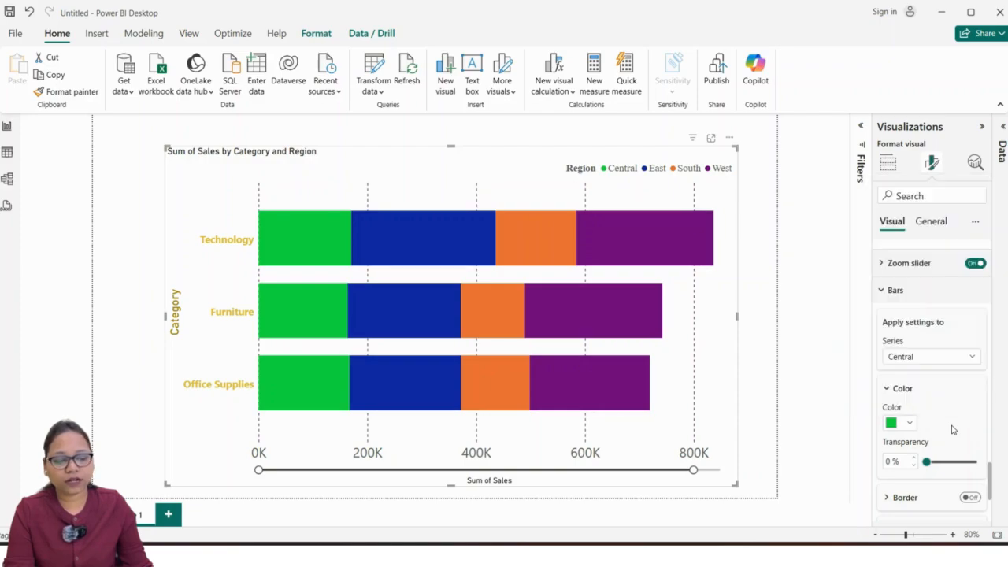
Step: Set the bar colour of the East series to the darkest shade of the purple-blue theme colour
left_click(929, 362)
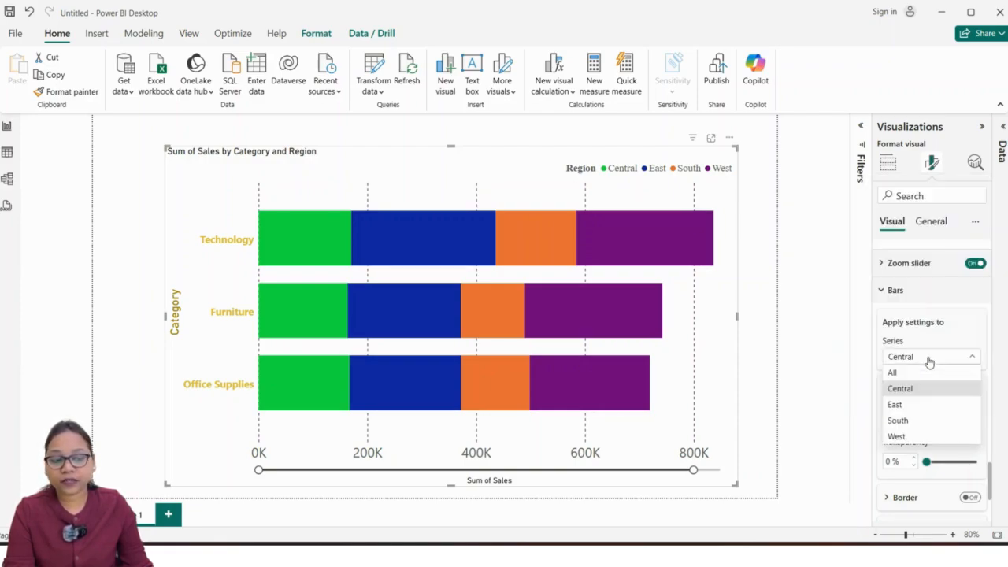
left_click(916, 405)
left_click(893, 424)
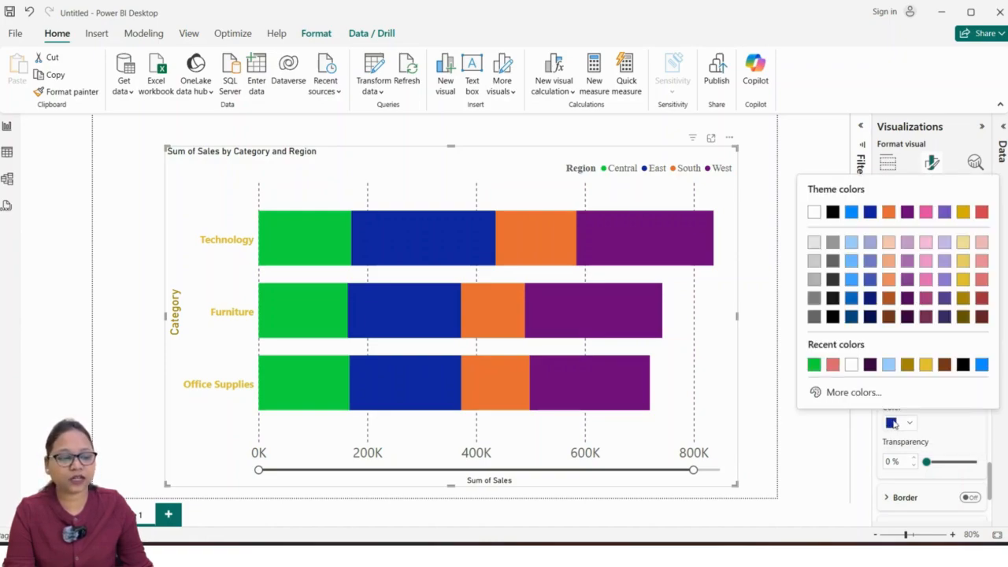
left_click(946, 310)
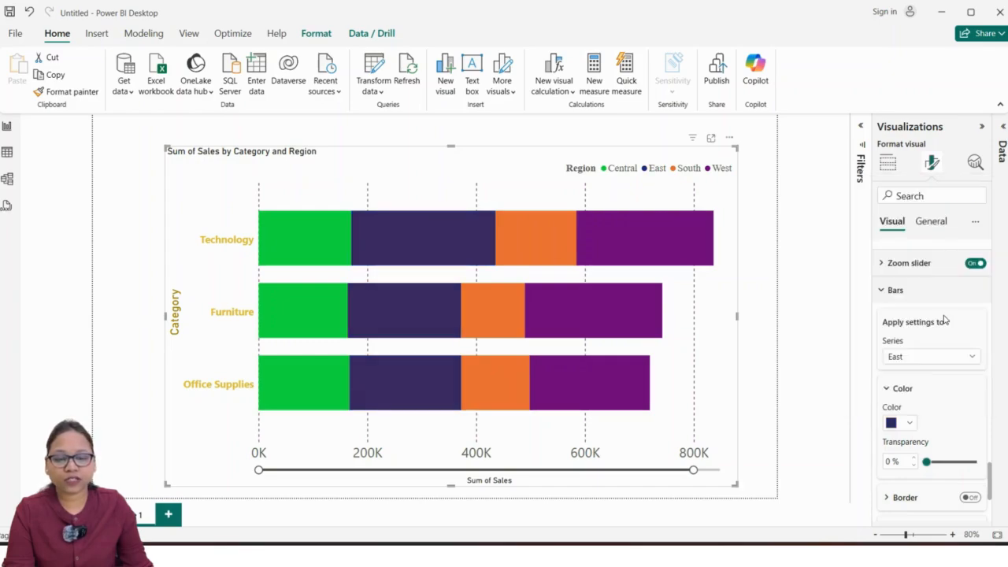
Step: Select the South series in the bar settings and recolour its bars in a dark pink theme shade
left_click(907, 356)
left_click(907, 419)
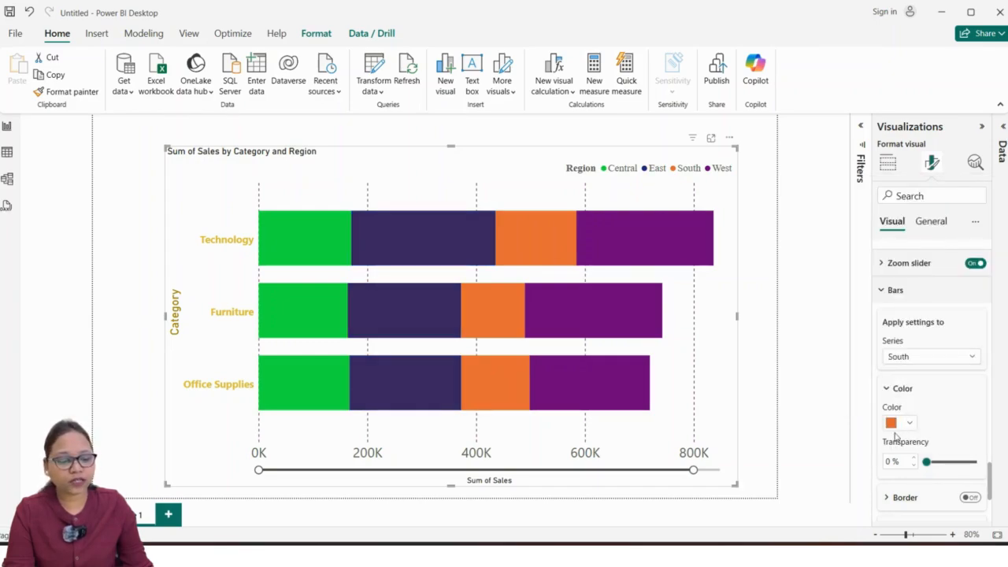
left_click(893, 424)
left_click(926, 299)
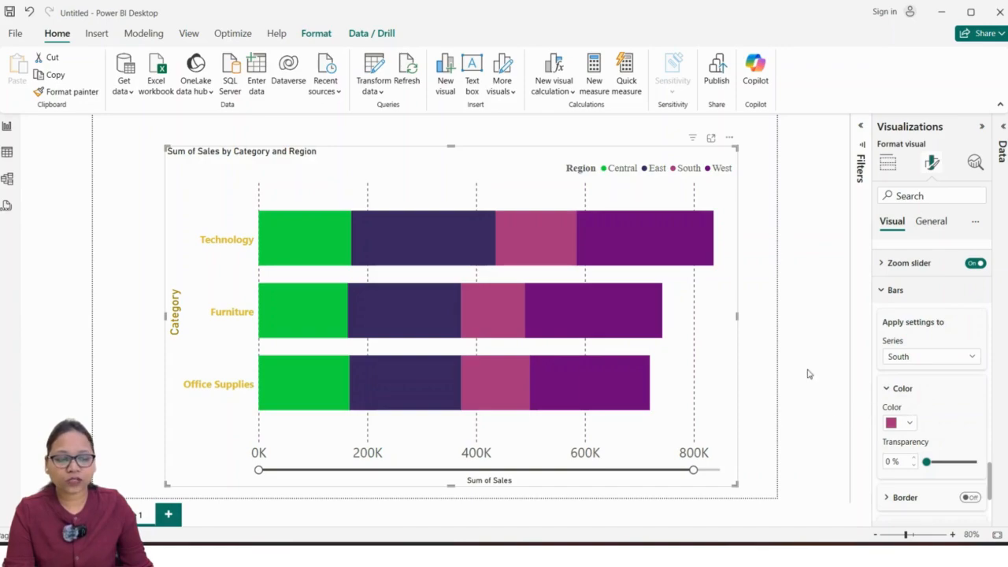
left_click(760, 361)
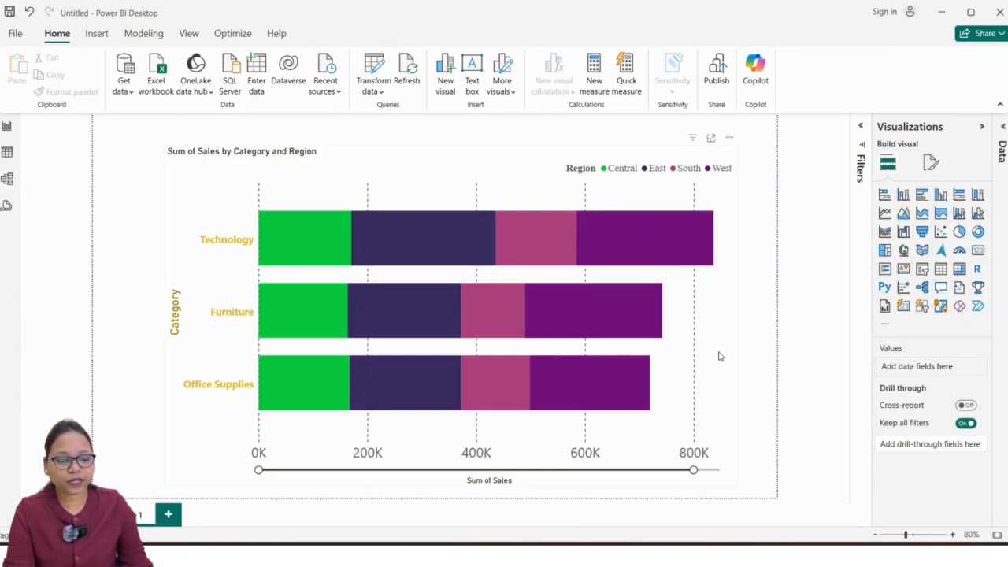
Step: Turn on the border for the South series' bars and colour it dark navy #09124f (Theme color 2, 50% darker)
left_click(718, 357)
scroll(943, 383, "down", 2)
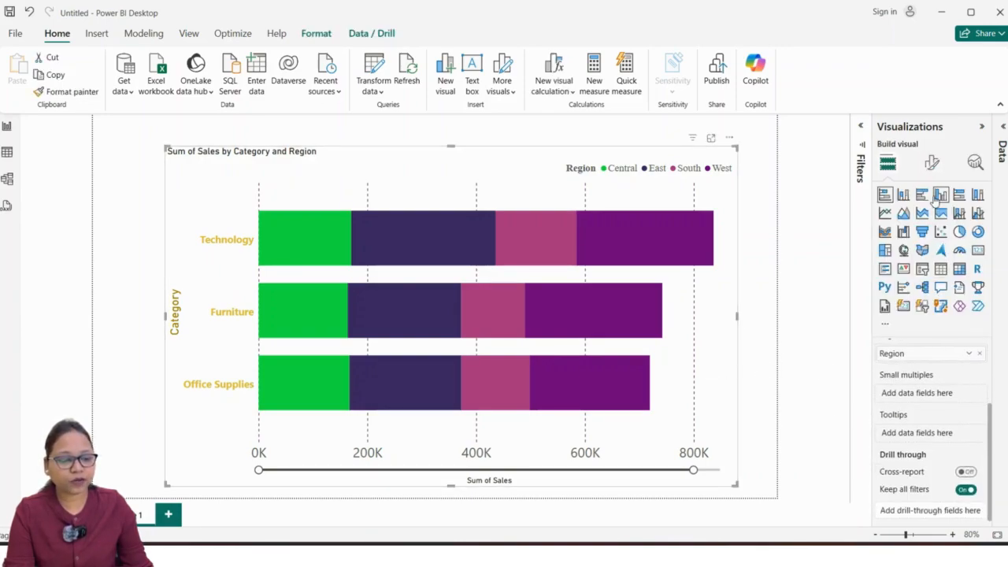
left_click(932, 163)
scroll(938, 390, "down", 1)
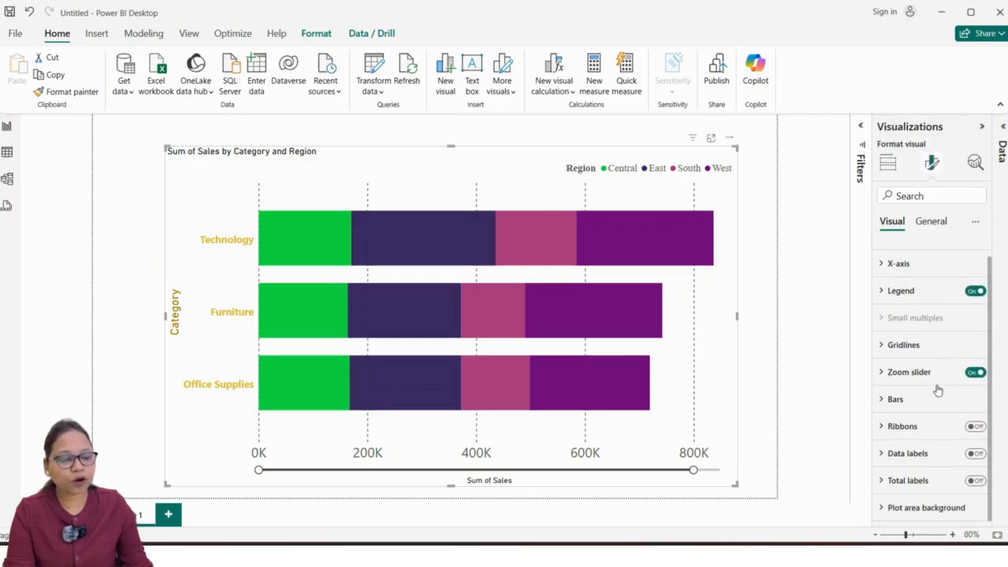
left_click(903, 427)
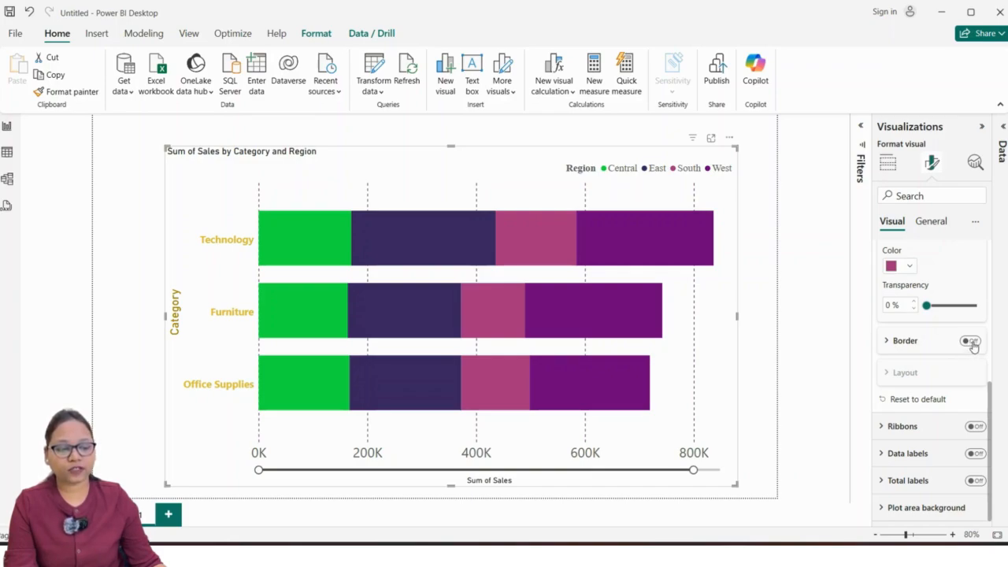
left_click(972, 342)
left_click(888, 344)
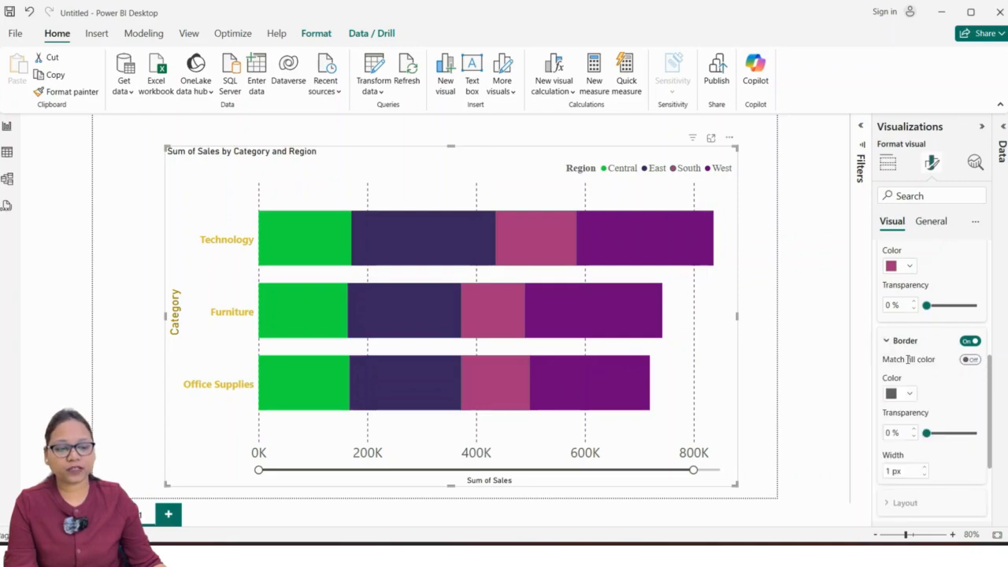
scroll(914, 378, "down", 1)
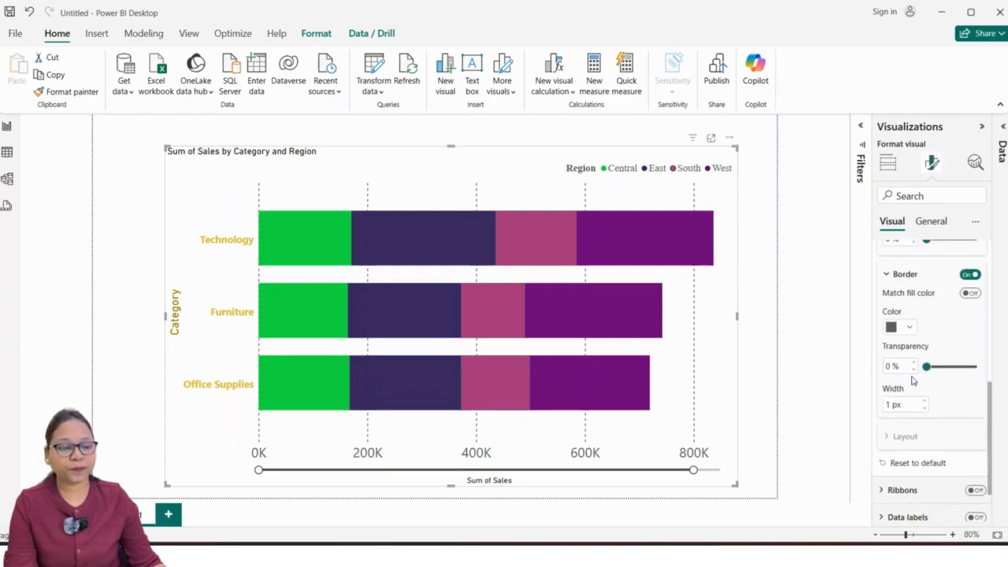
left_click(894, 328)
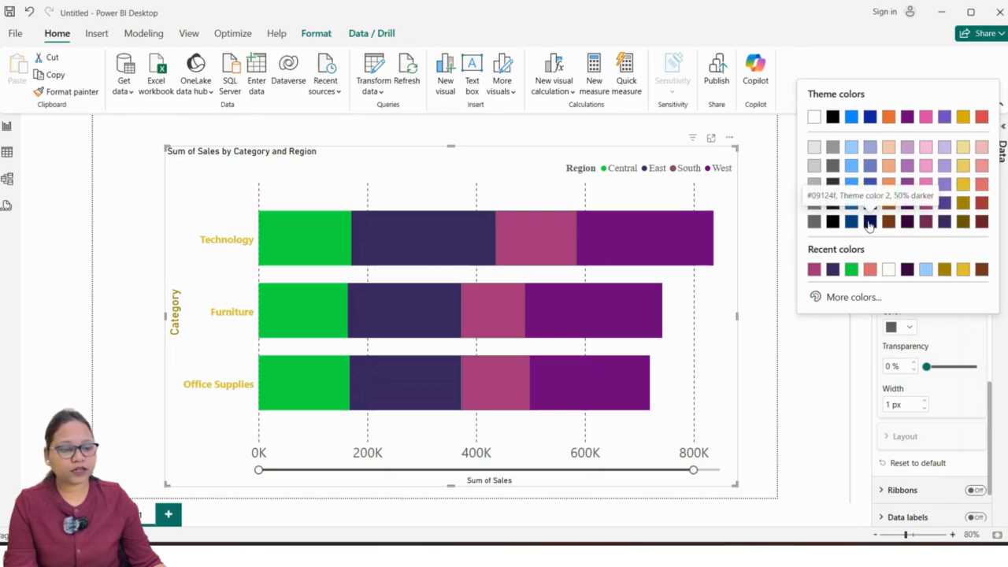
left_click(870, 222)
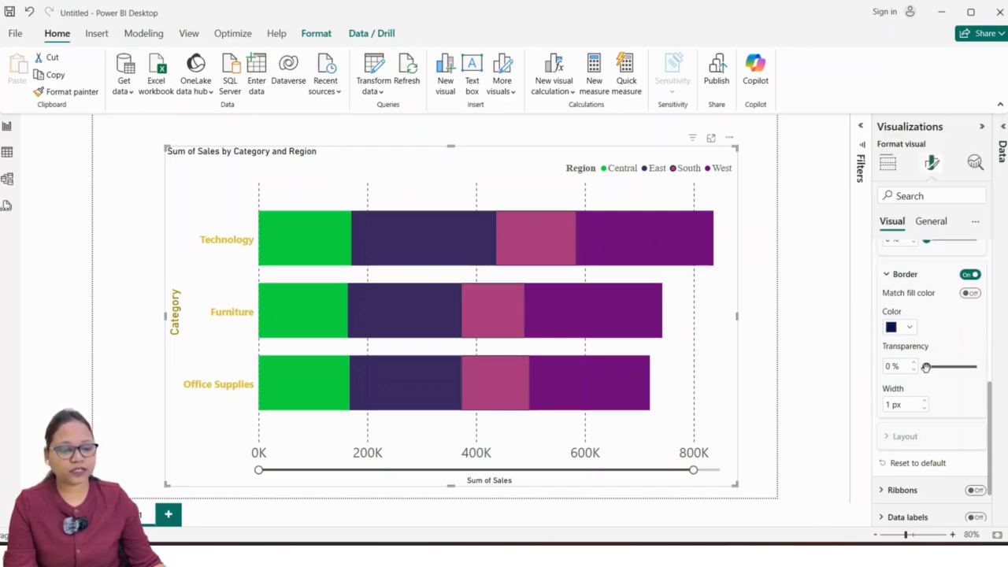
Step: Set the South bars' border transparency to 5% and its width to 12 px
mouse_move(927, 367)
left_mouse_down()
mouse_move(951, 367)
mouse_move(929, 367)
left_mouse_up()
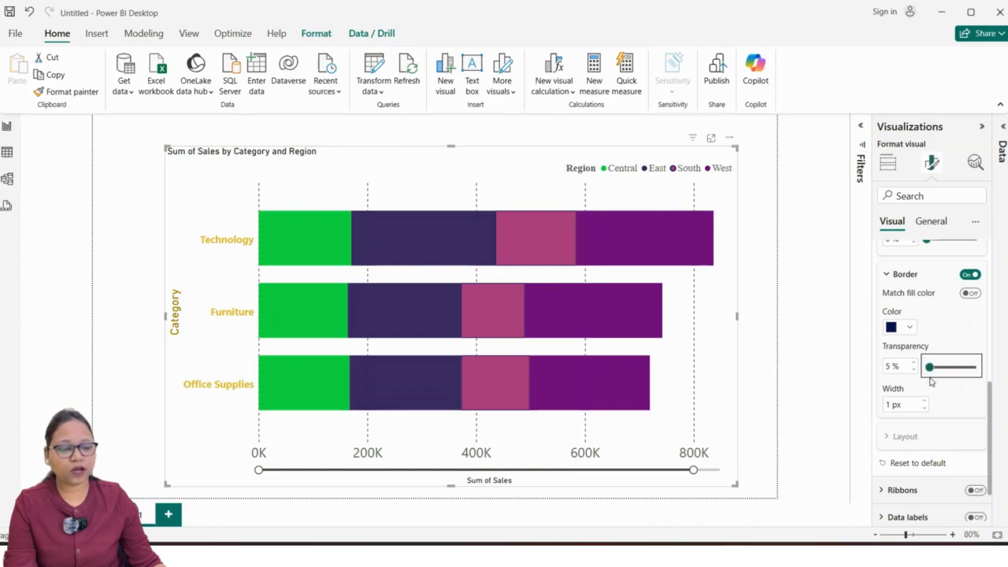
left_click(924, 401)
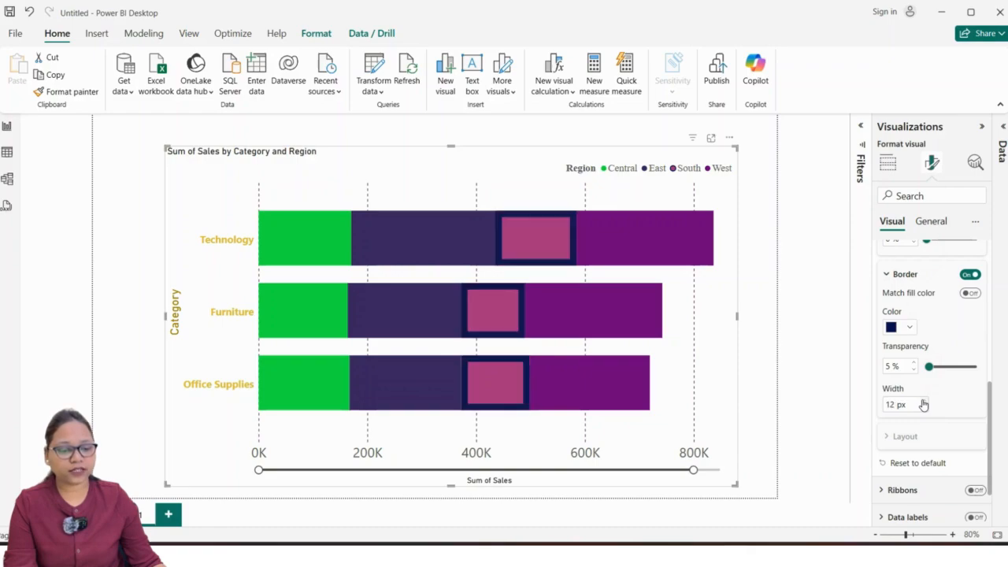
left_click(748, 364)
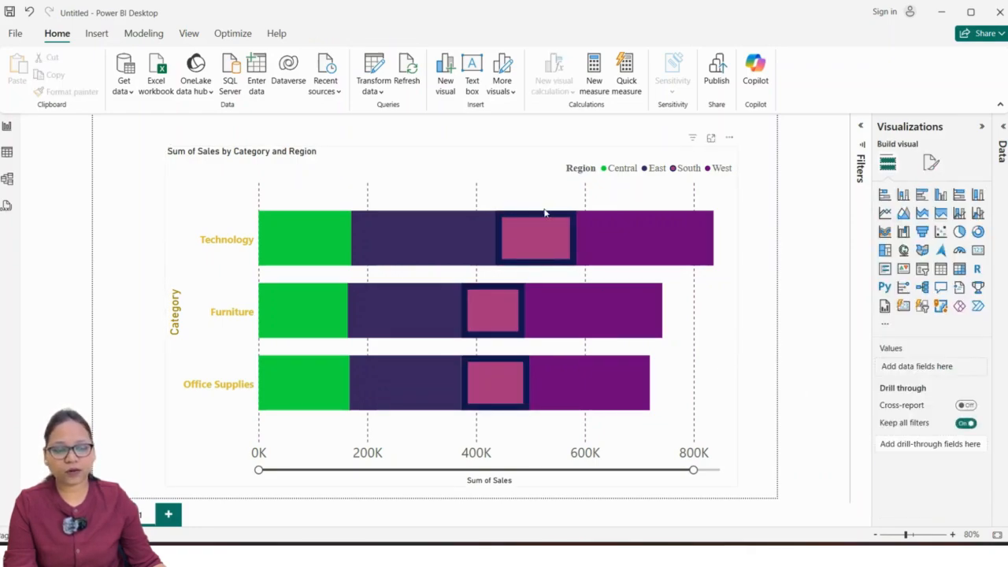
mouse_move(552, 217)
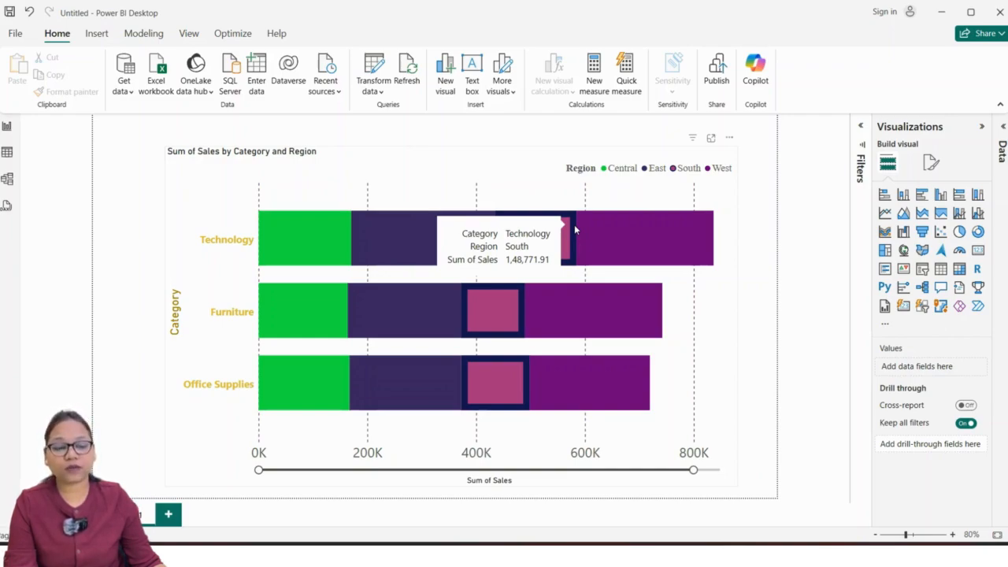
Step: Reopen the chart's visual formatting and turn on data labels for the bars
left_click(557, 159)
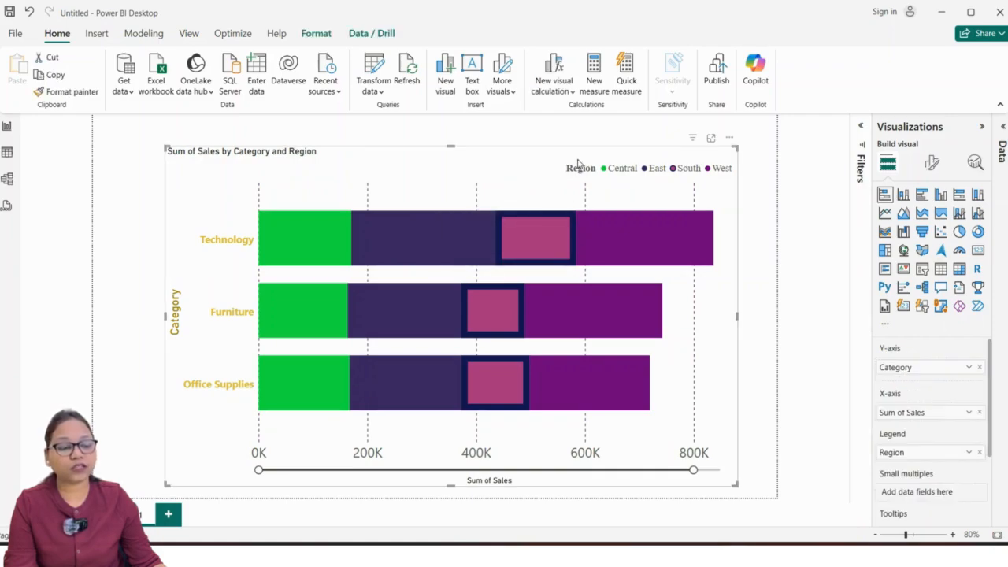
left_click(932, 162)
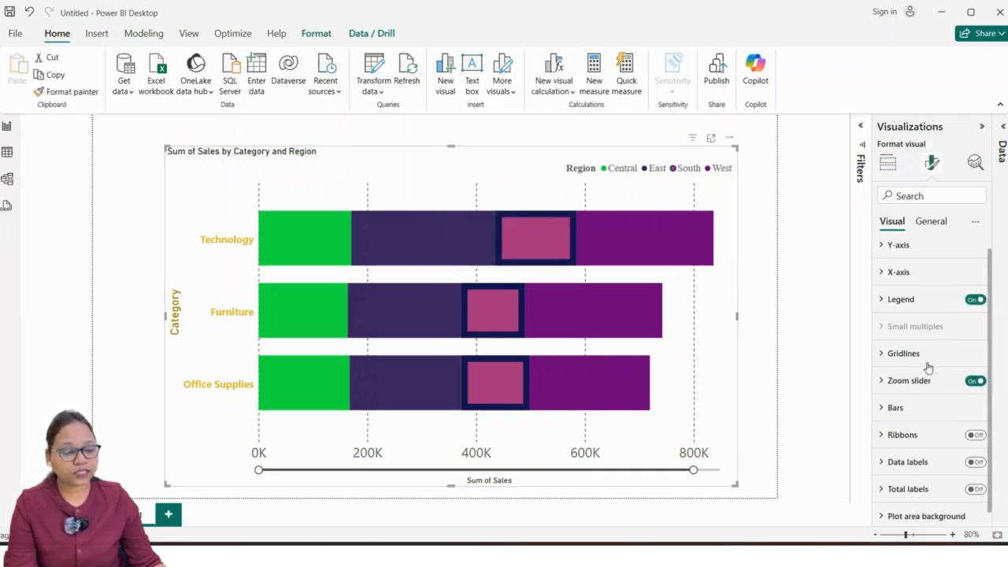
scroll(928, 368, "down", 1)
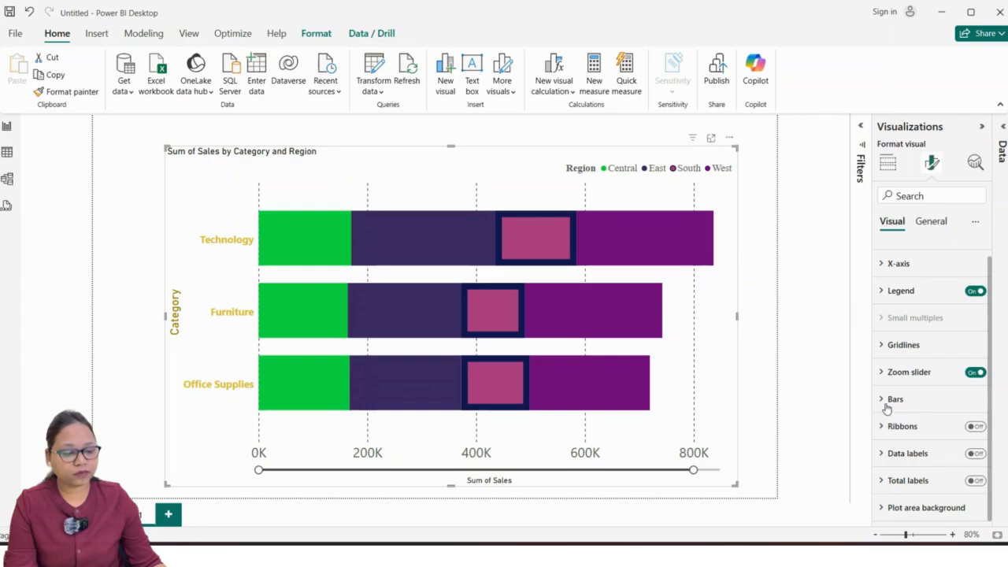
left_click(886, 404)
scroll(896, 396, "down", 5)
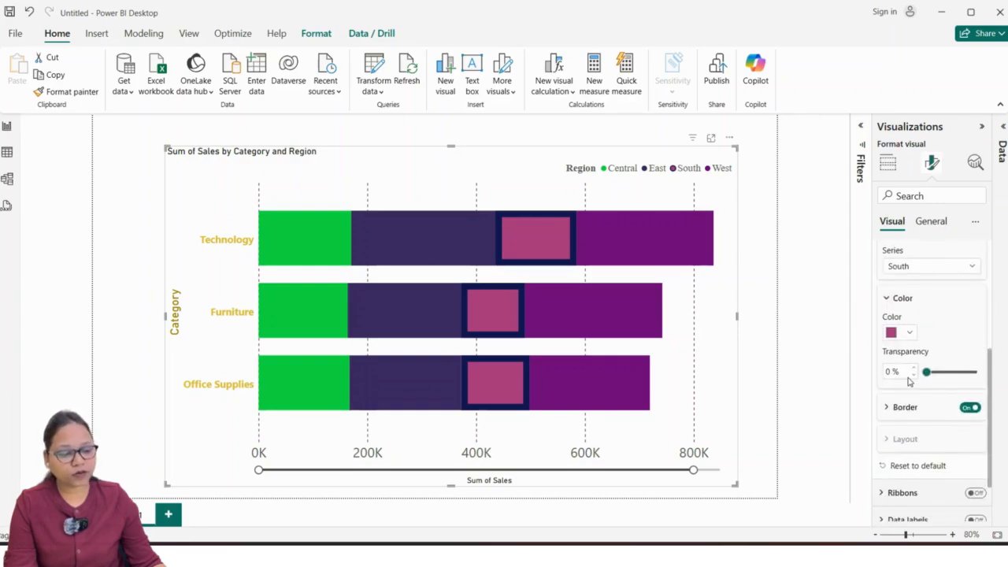
scroll(910, 381, "down", 2)
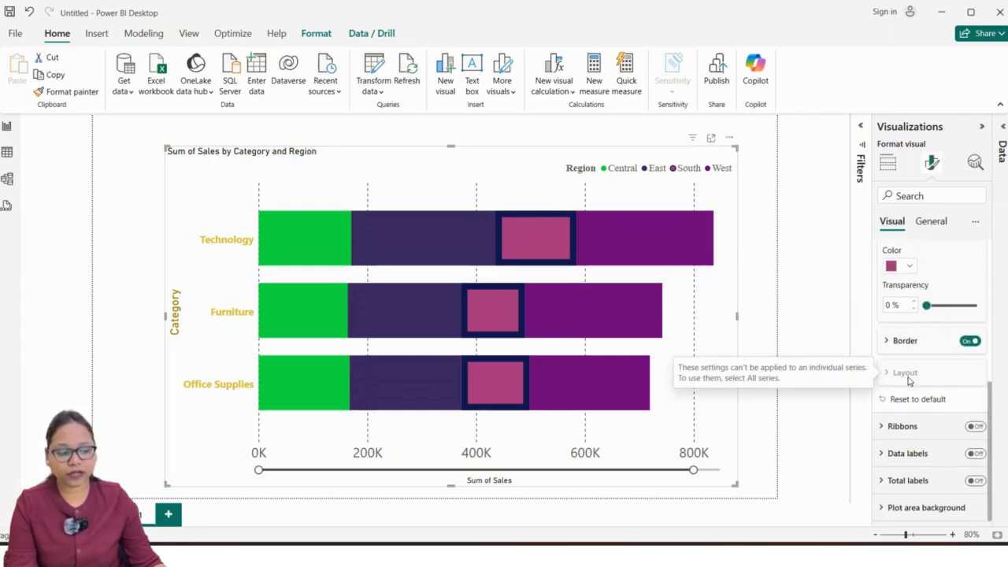
left_click(974, 455)
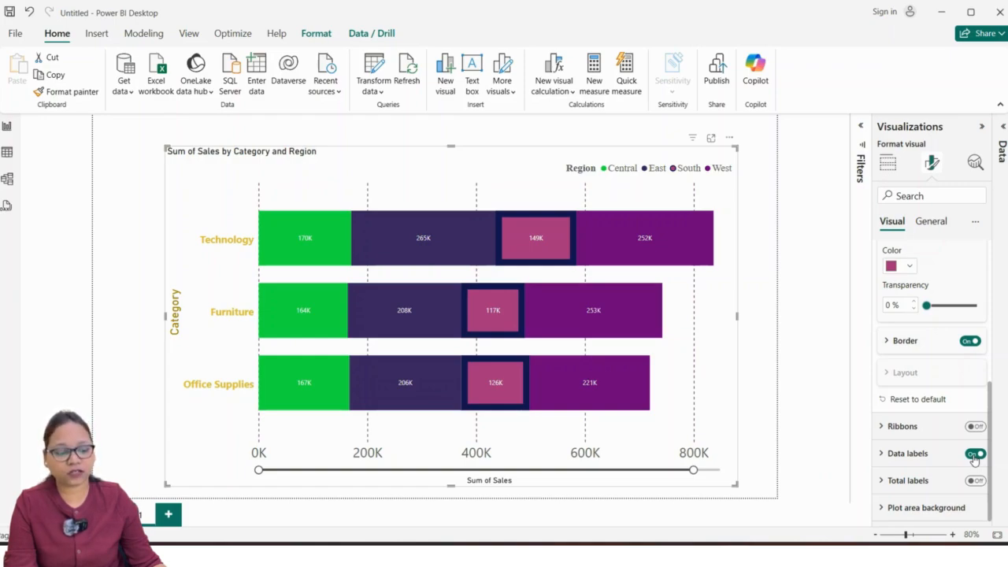
Step: Turn on the detail and background options for the data labels of all series
left_click(888, 454)
scroll(911, 429, "down", 3)
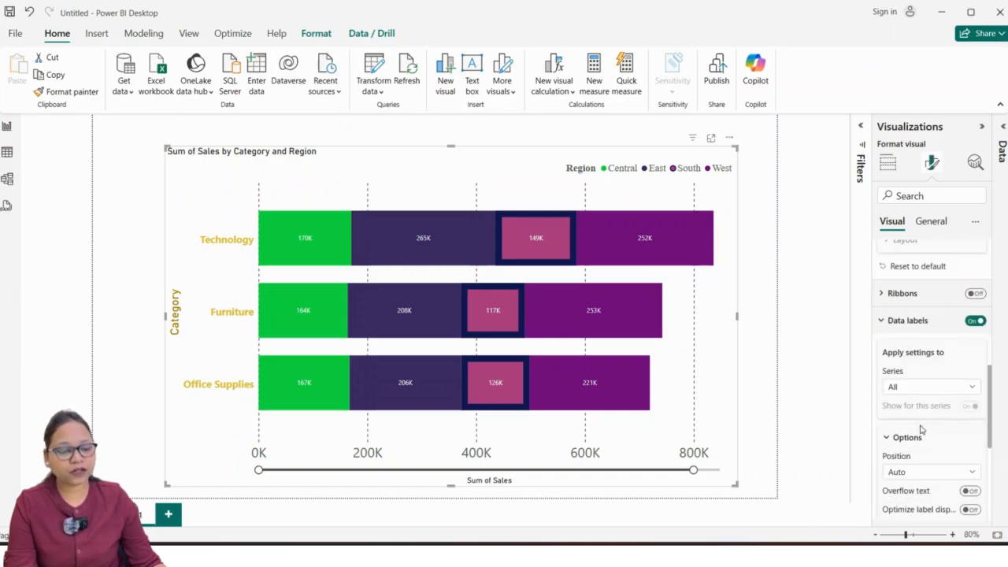
scroll(930, 399, "down", 3)
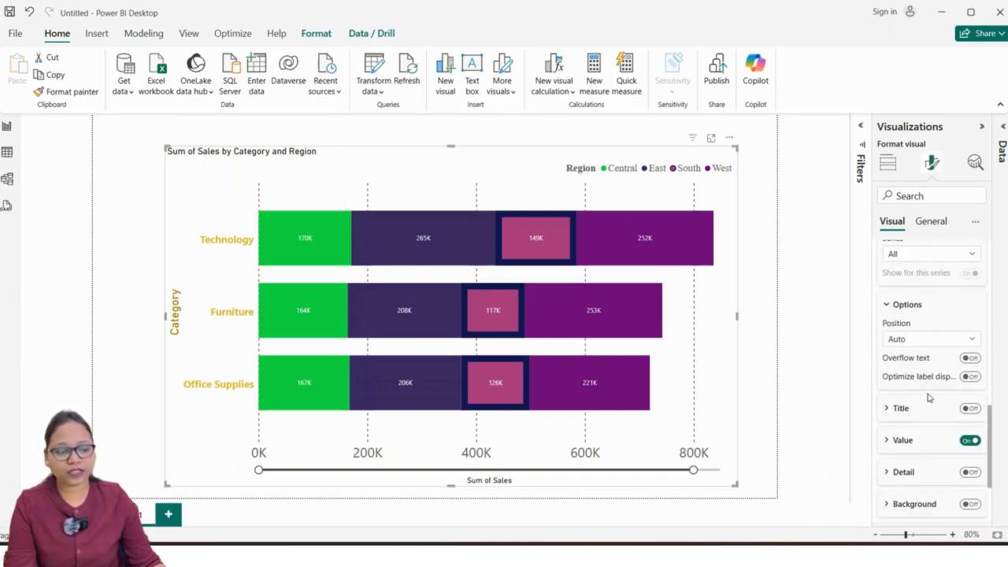
left_click(891, 415)
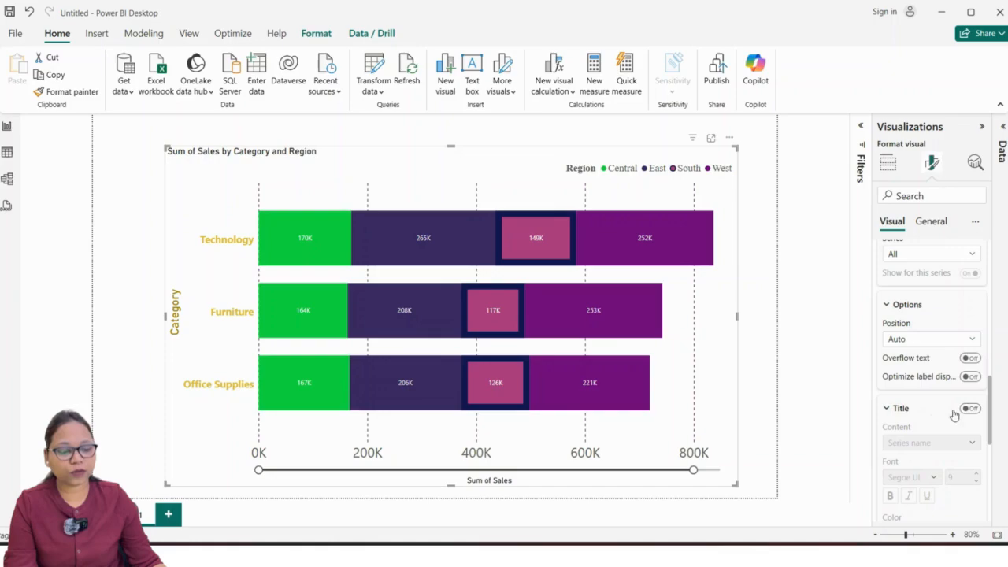
scroll(941, 415, "down", 3)
scroll(923, 393, "down", 3)
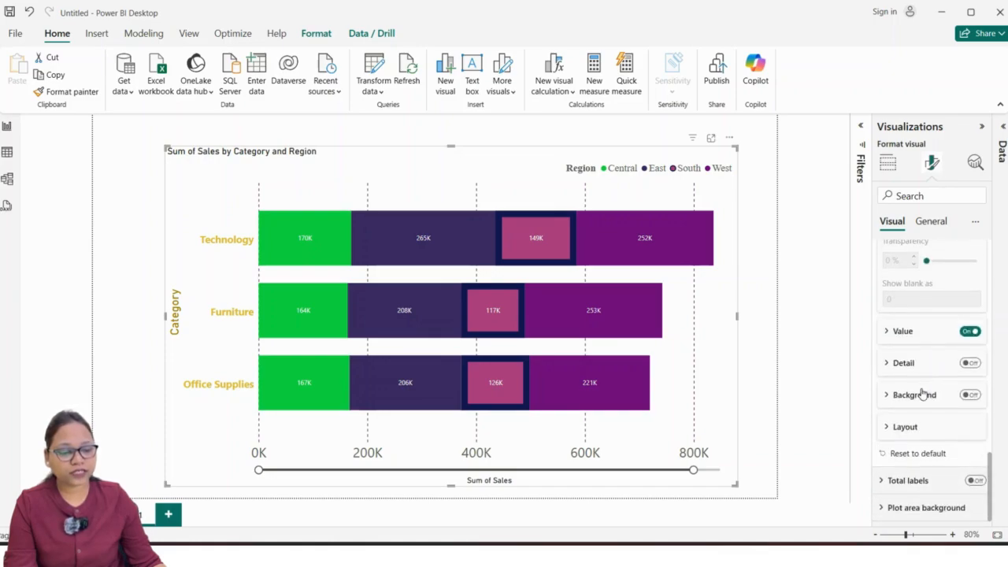
left_click(971, 364)
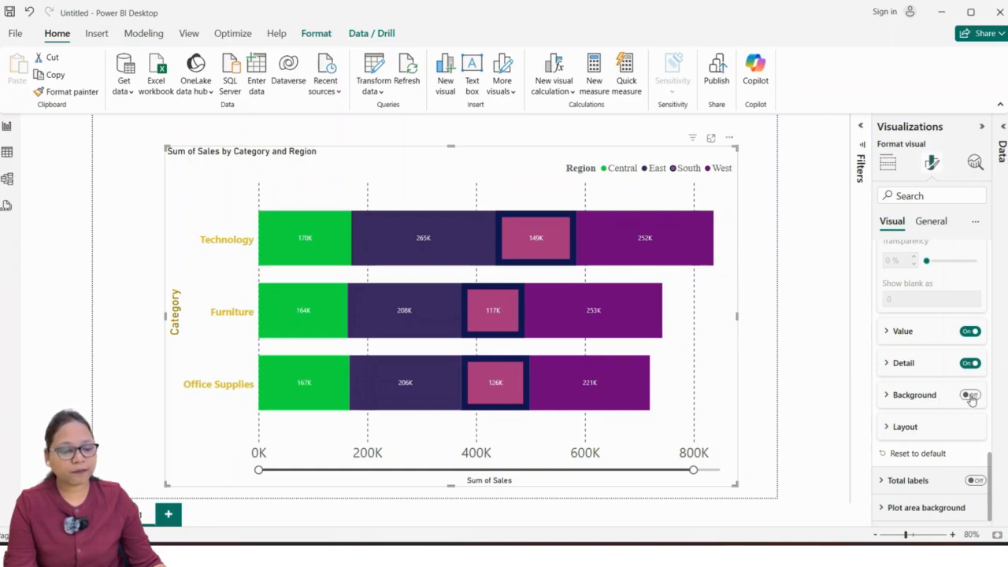
left_click(967, 395)
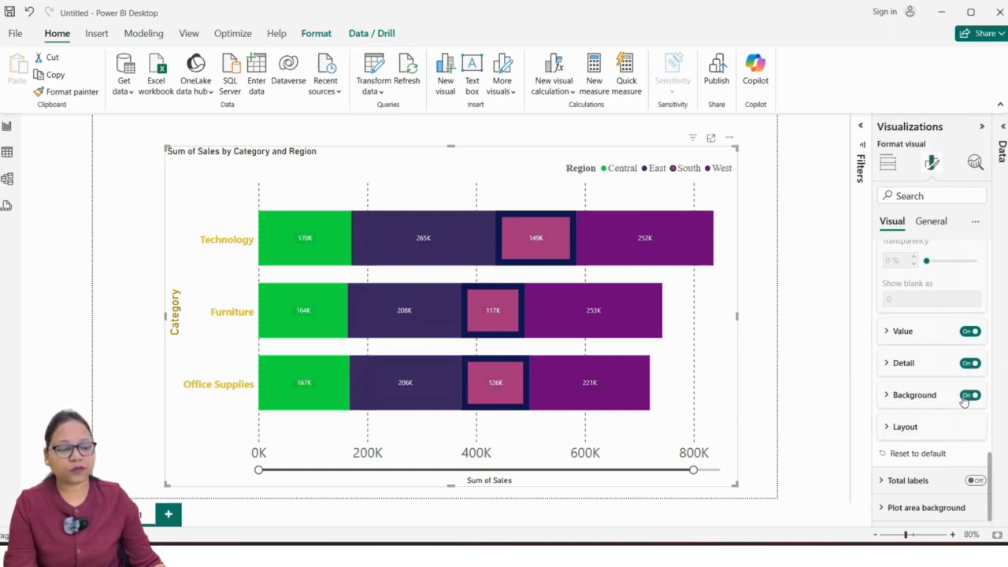
Step: Set the transparency of the data labels' background to 81%
left_click(887, 398)
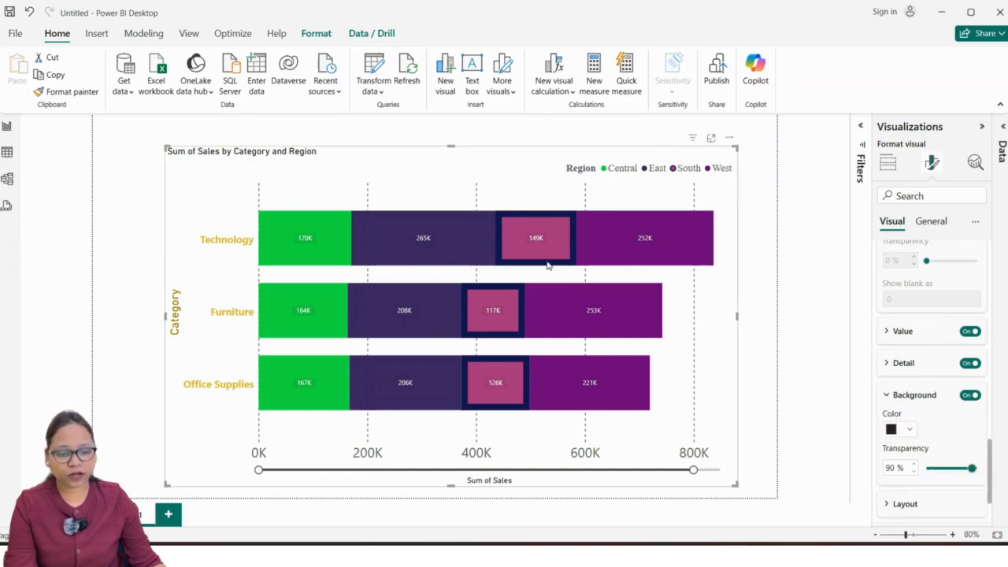
mouse_move(304, 243)
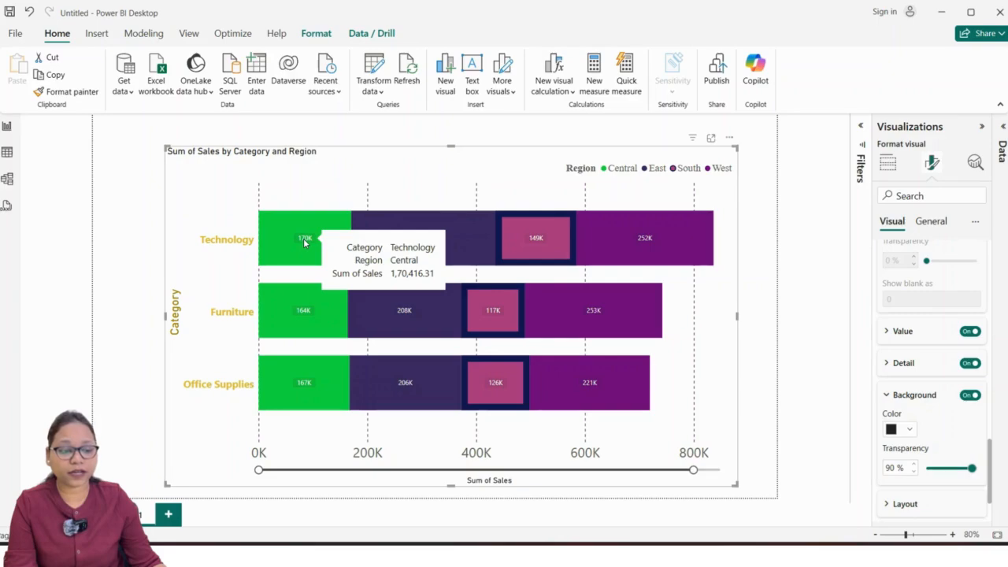
left_click(973, 469)
mouse_move(972, 468)
left_mouse_down()
mouse_move(940, 469)
mouse_move(967, 469)
left_mouse_up()
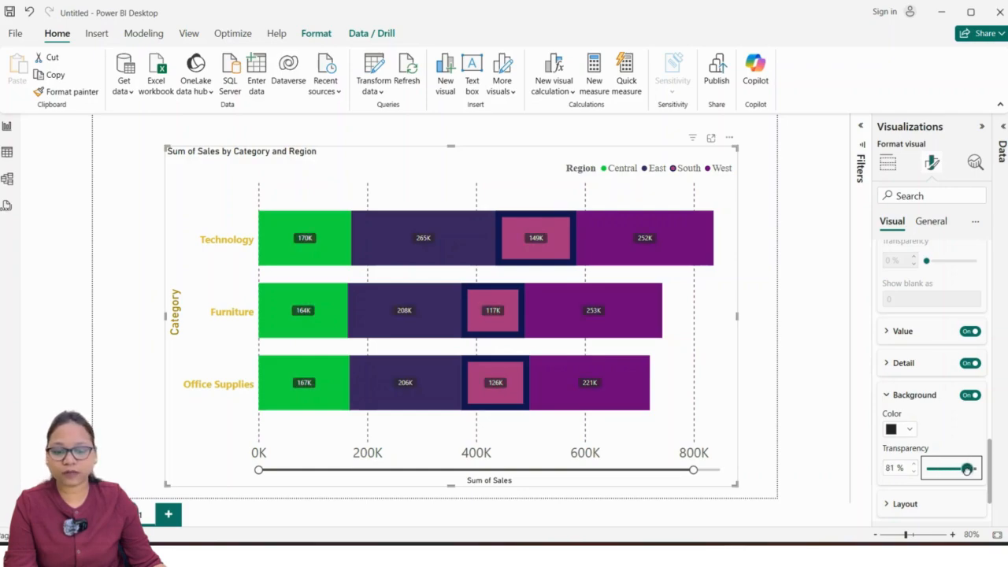
Step: Turn on total labels for the stacked bars
scroll(945, 414, "down", 2)
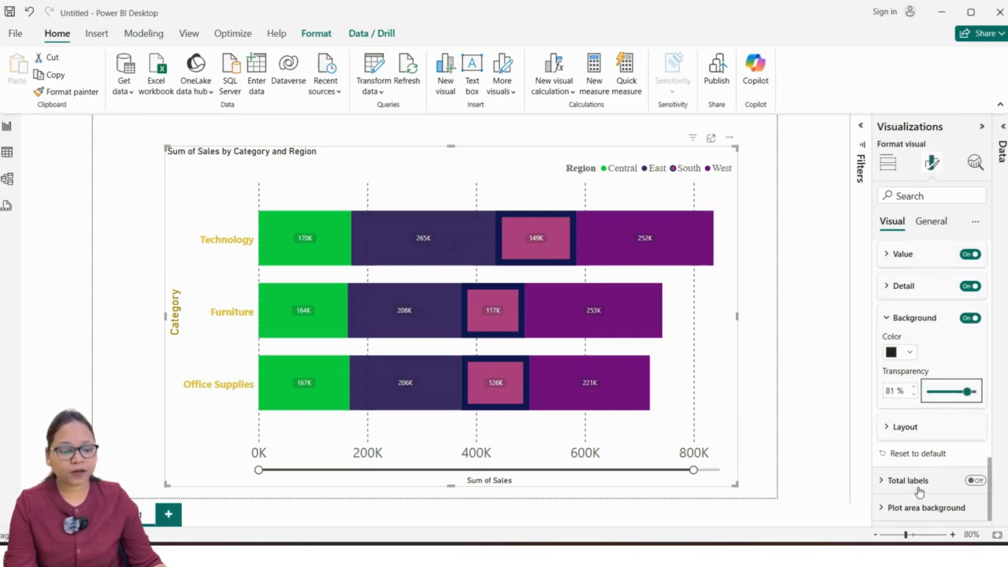
left_click(975, 481)
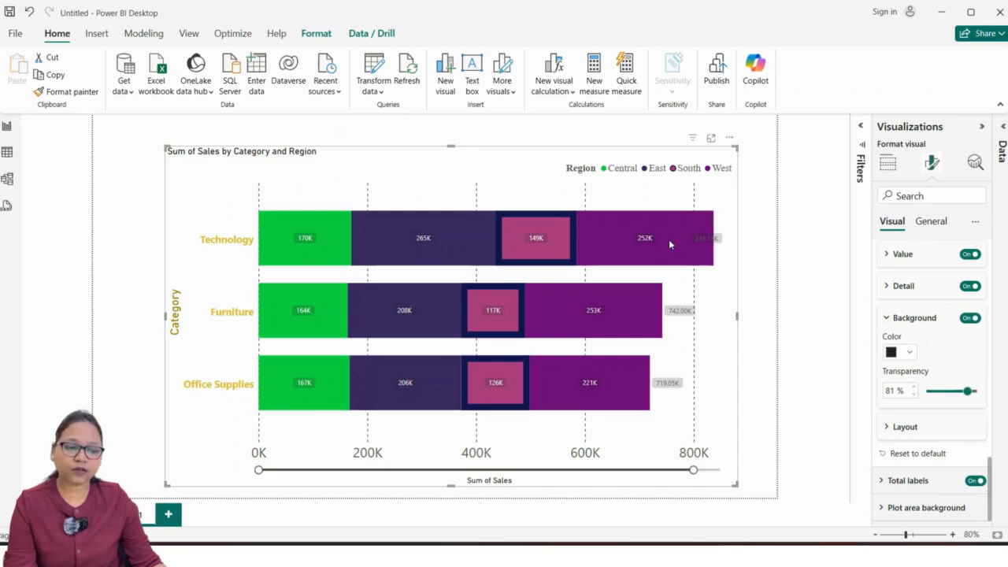
mouse_move(693, 301)
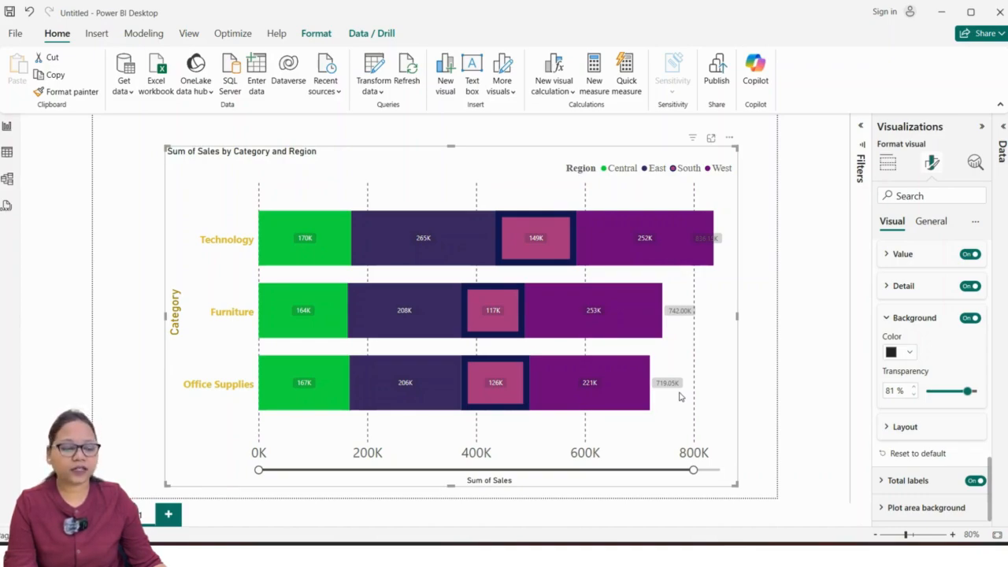
left_click(887, 508)
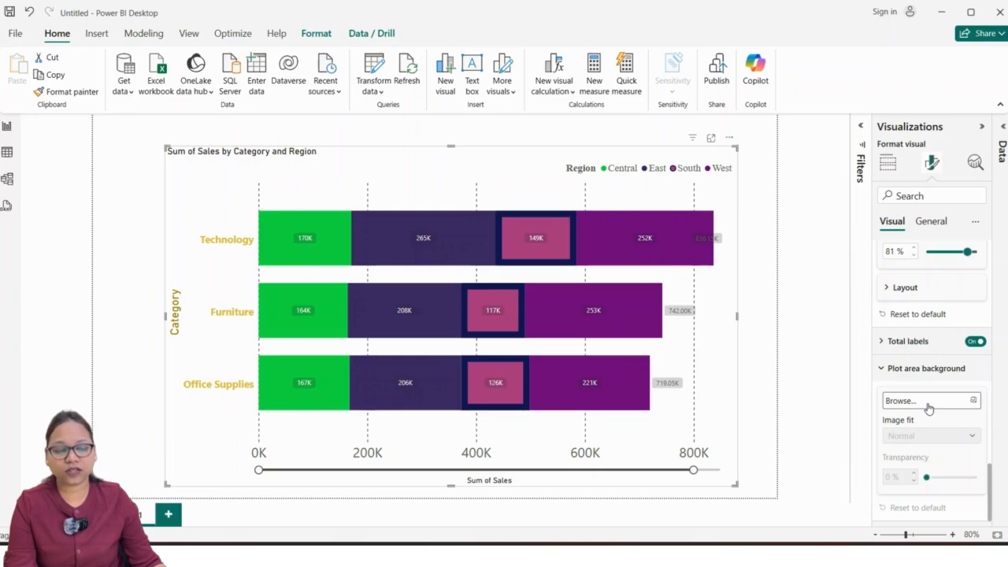
left_click(960, 405)
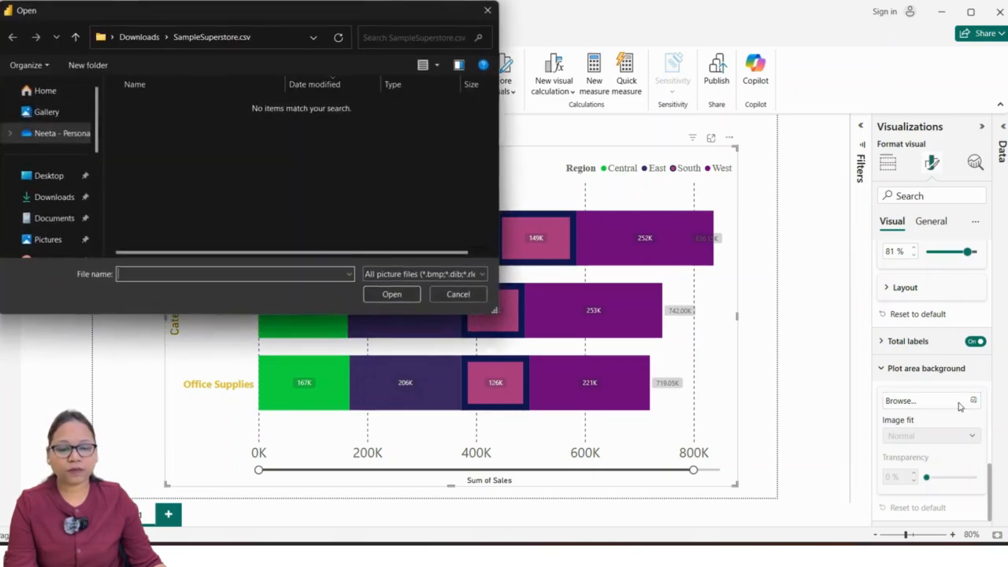
left_click(456, 294)
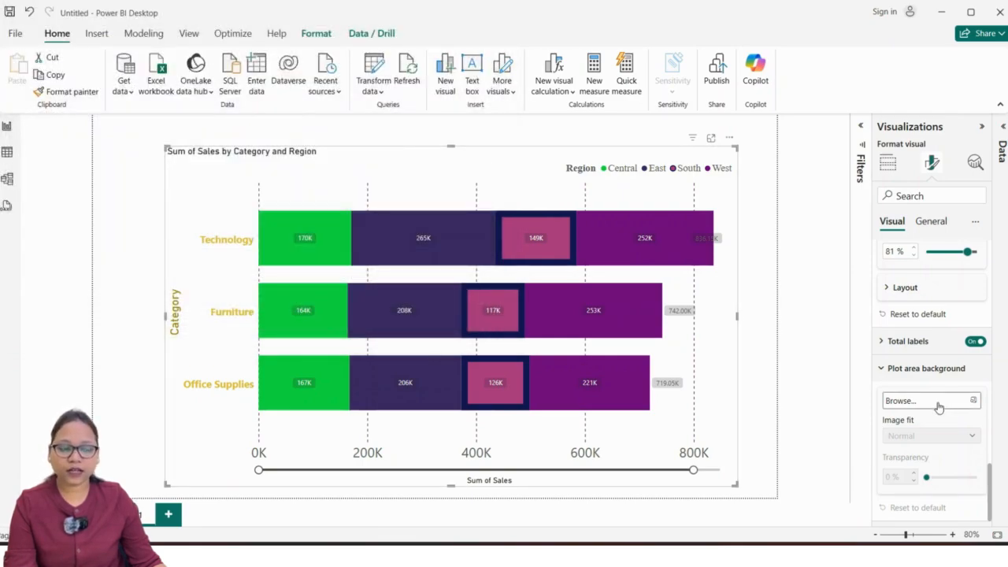
Step: Open the chart's general size properties and shrink the chart to a height of about 585 and a width of about 1033
scroll(912, 376, "up", 3)
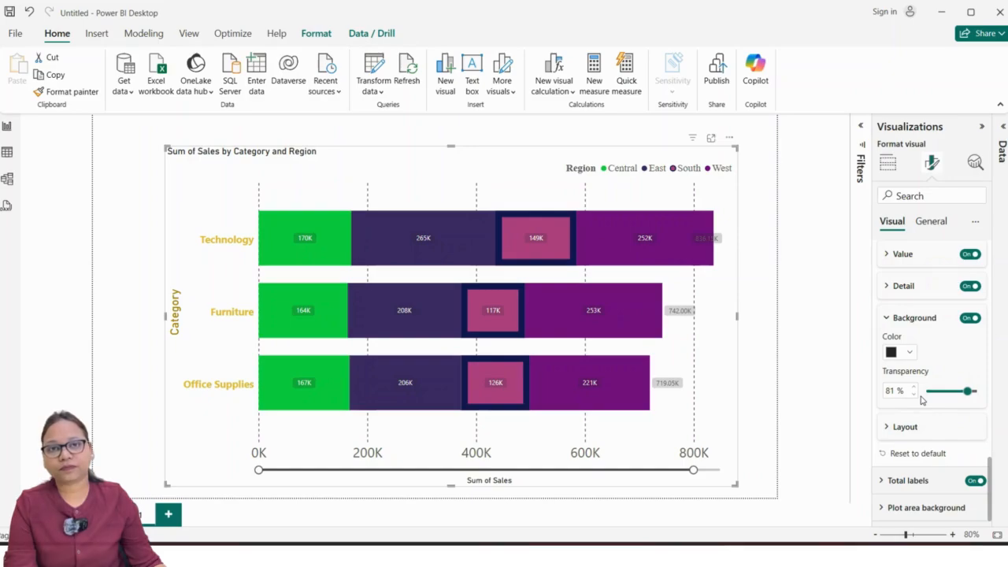
left_click(934, 224)
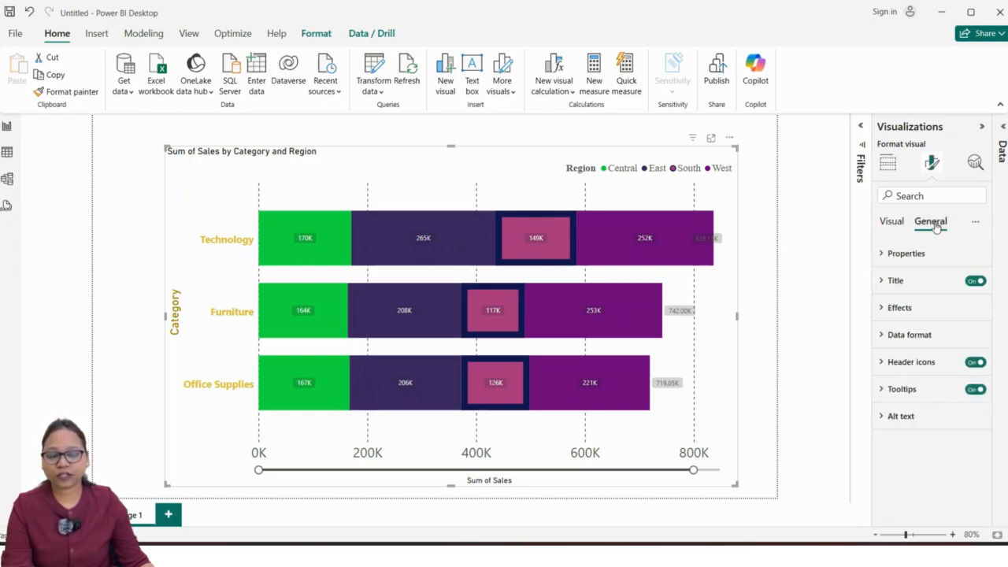
left_click(882, 259)
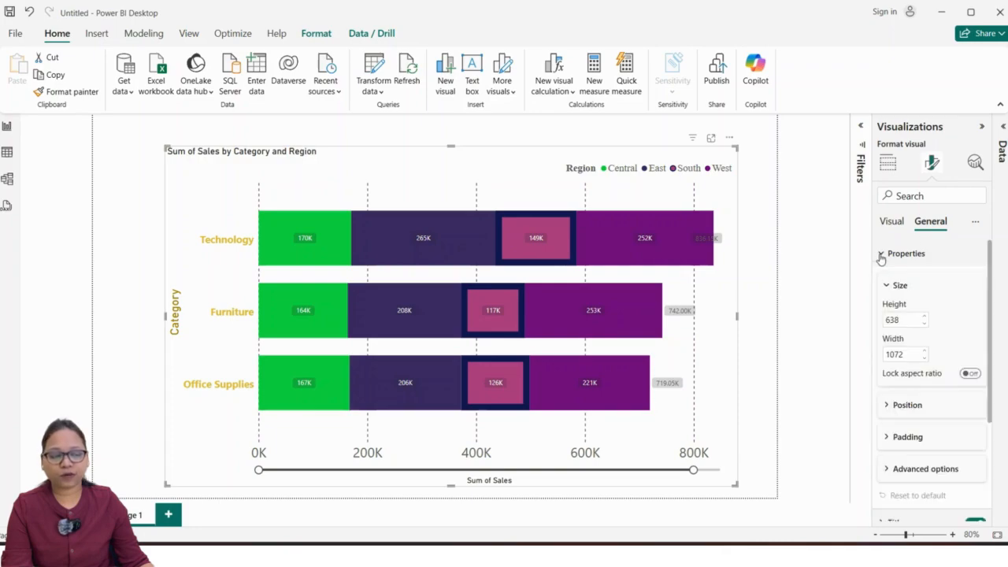
left_click(926, 317)
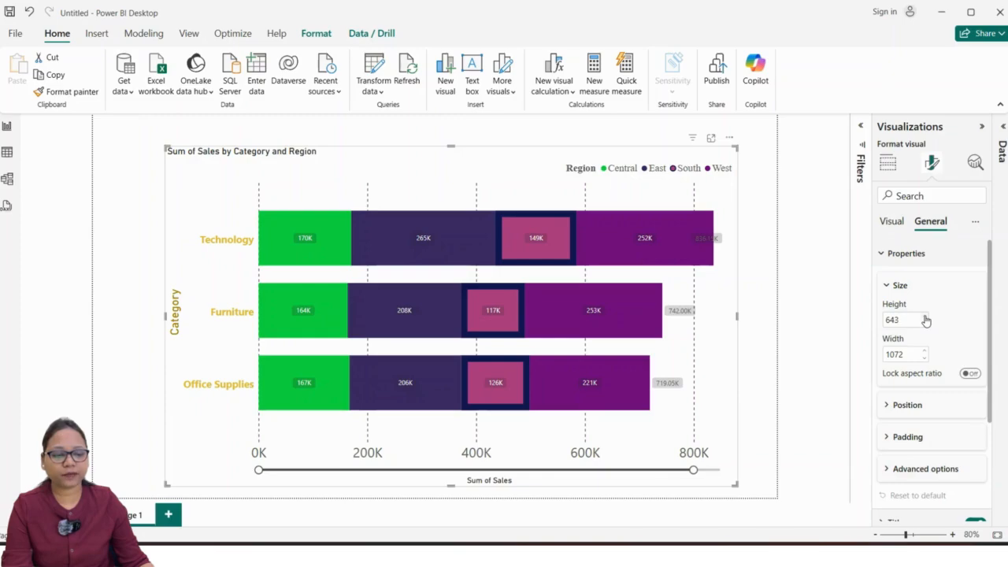
left_click_drag(736, 486, 717, 461)
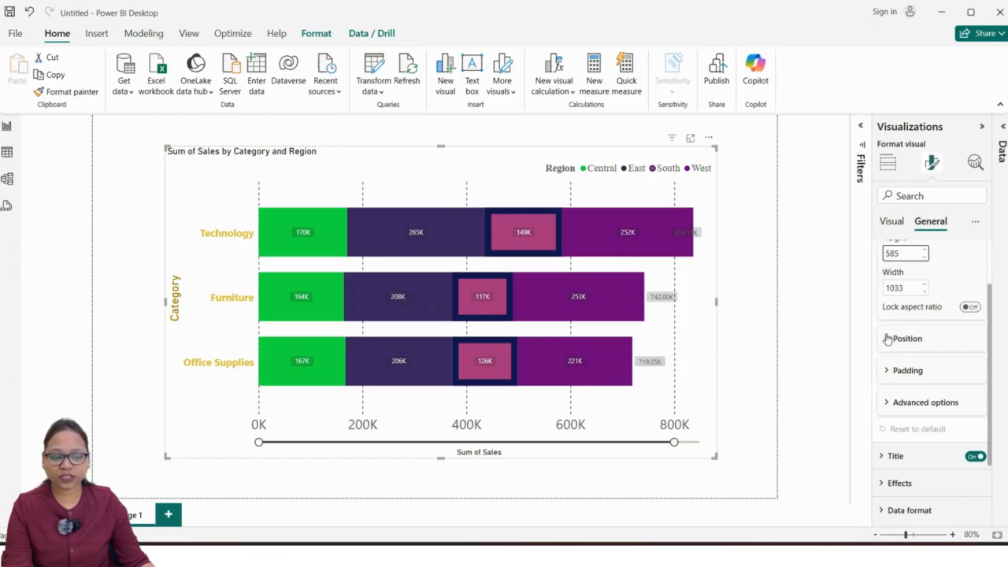
Step: Switch the chart's title off and back on
scroll(898, 377, "down", 2)
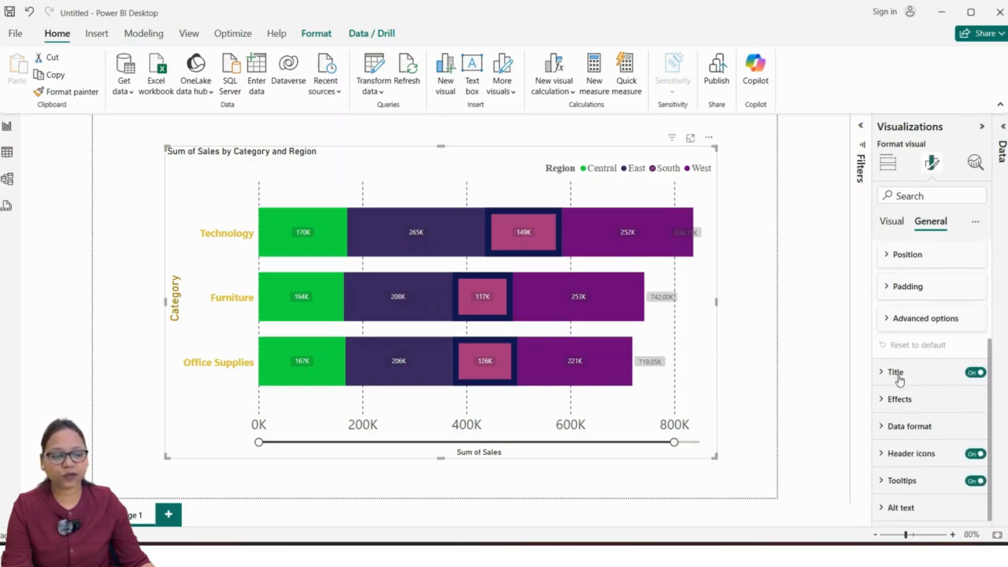
left_click(977, 374)
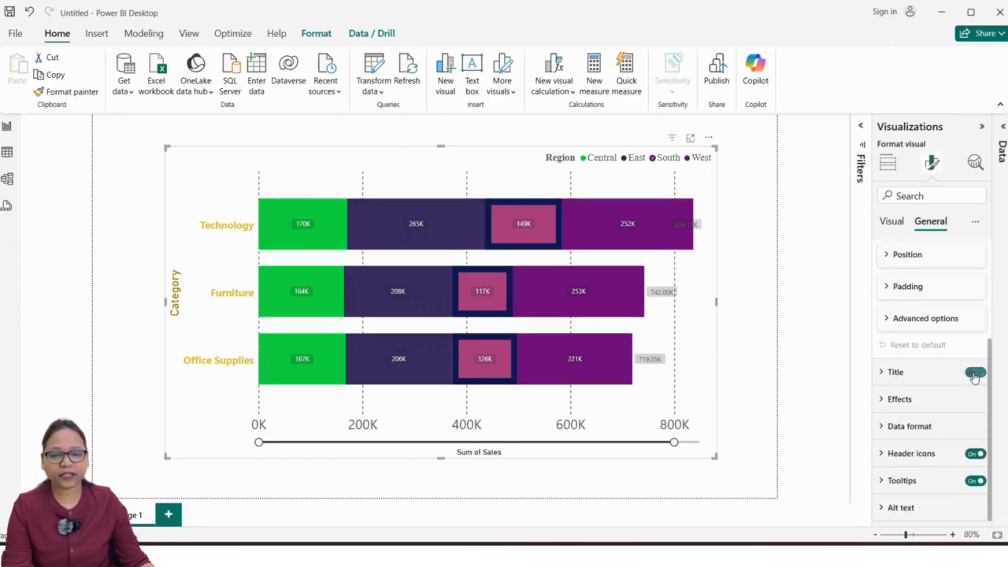
left_click(977, 373)
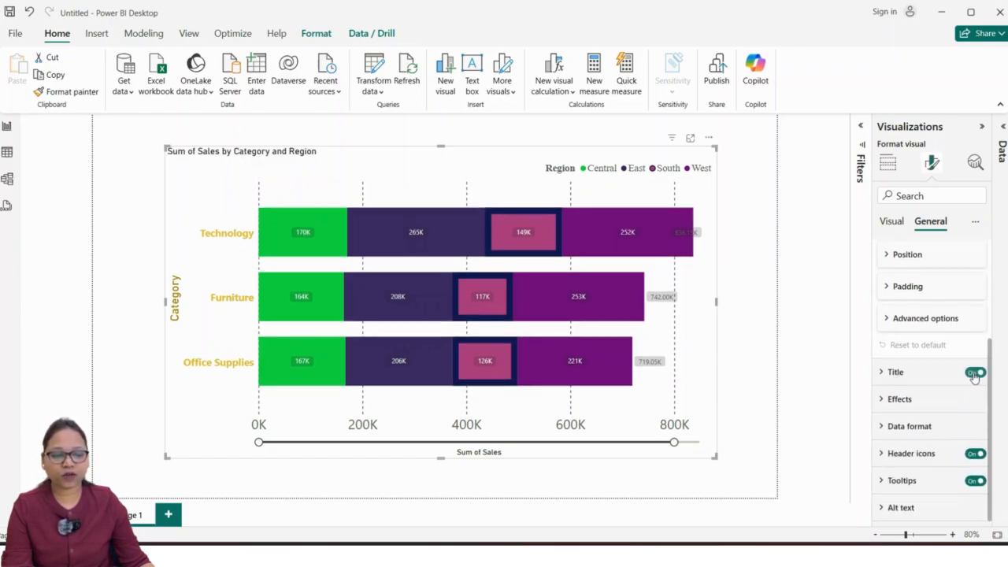
Step: Shorten the chart's title text to "Sum of Sales"
left_click(882, 373)
scroll(935, 427, "down", 3)
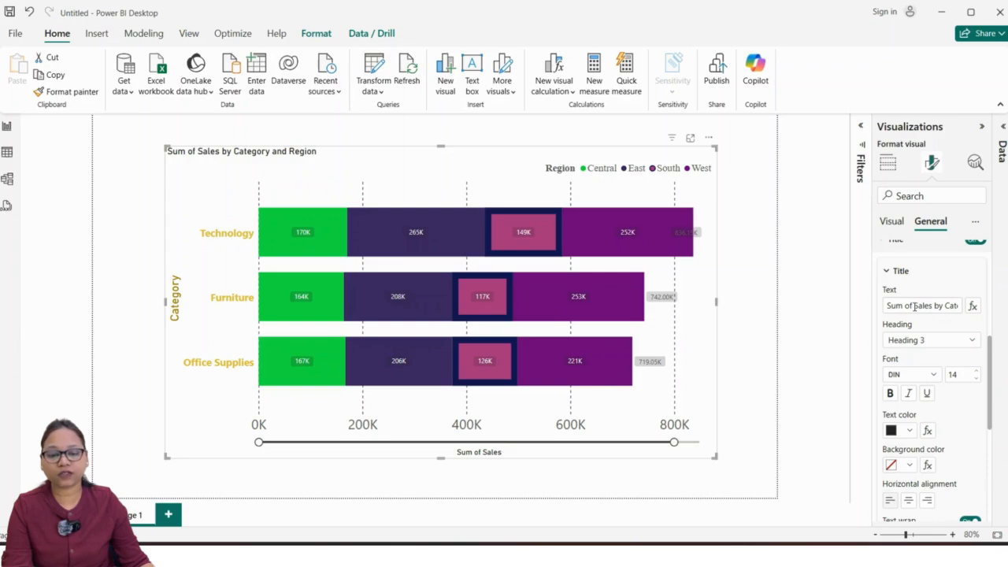
left_click(915, 306)
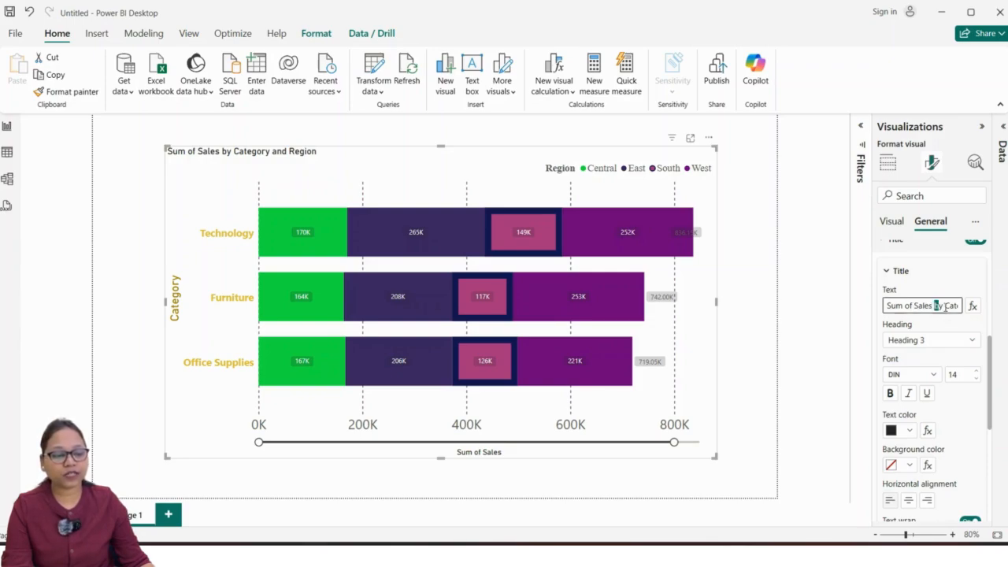
left_click_drag(946, 308, 973, 312)
key("BackSpace")
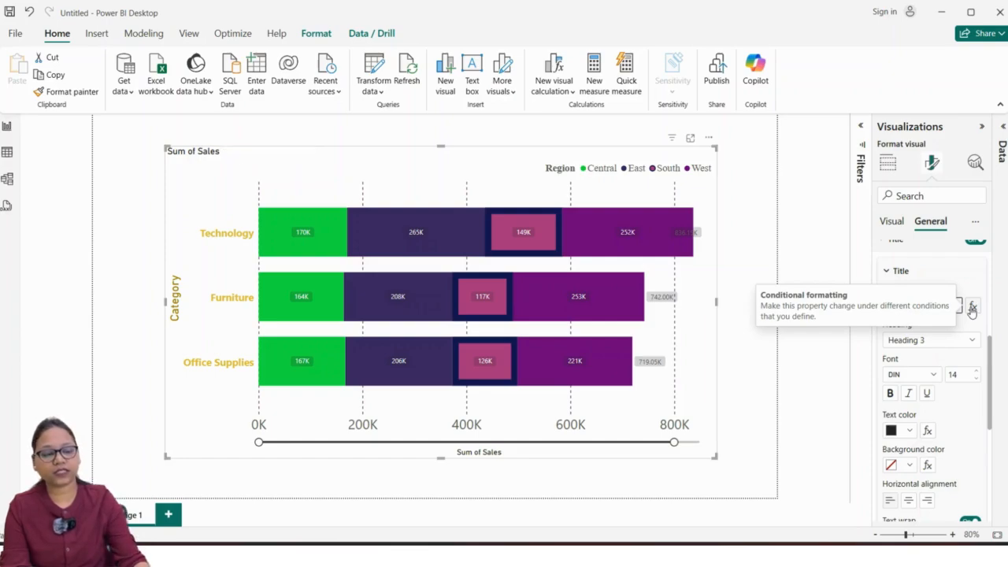
Step: Set the title's heading level to Heading 4 and its font to Constantia, size 23
left_click(968, 344)
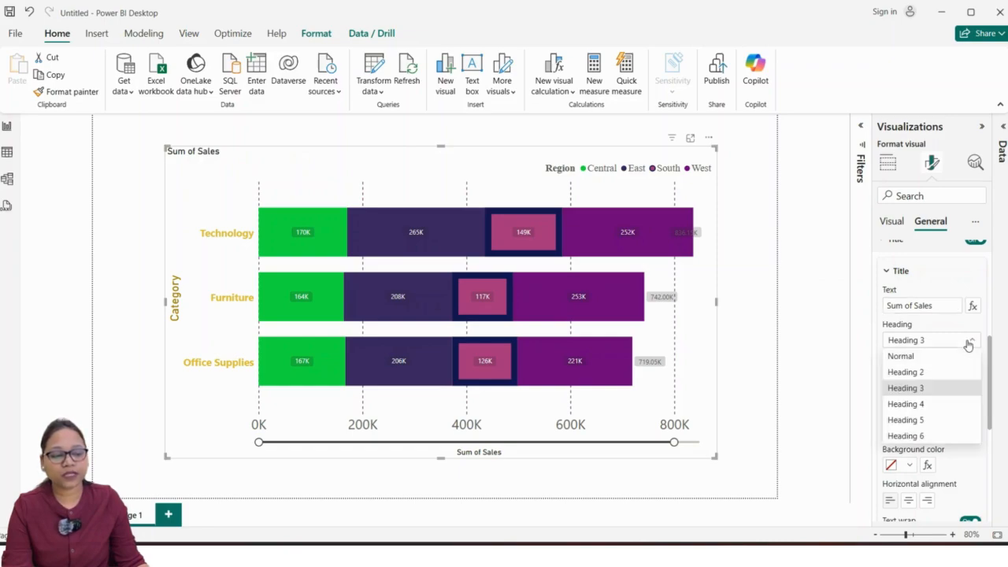
left_click(922, 408)
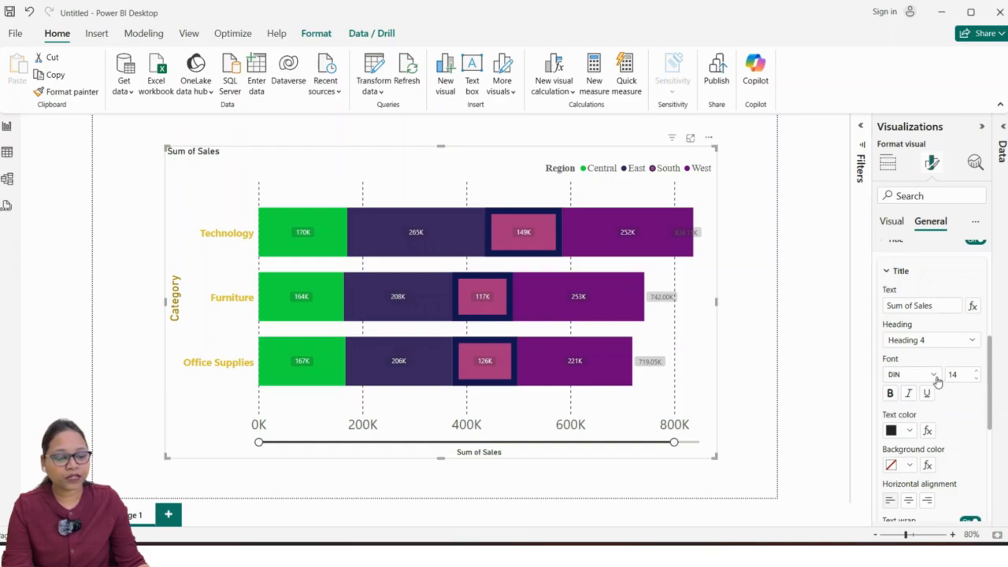
left_click(936, 376)
left_click(912, 303)
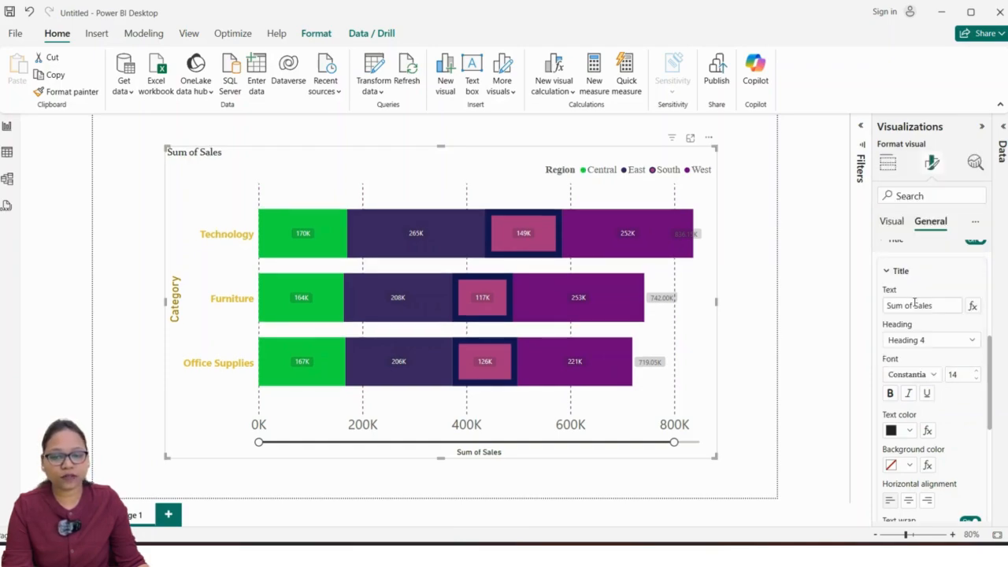
left_click(977, 371)
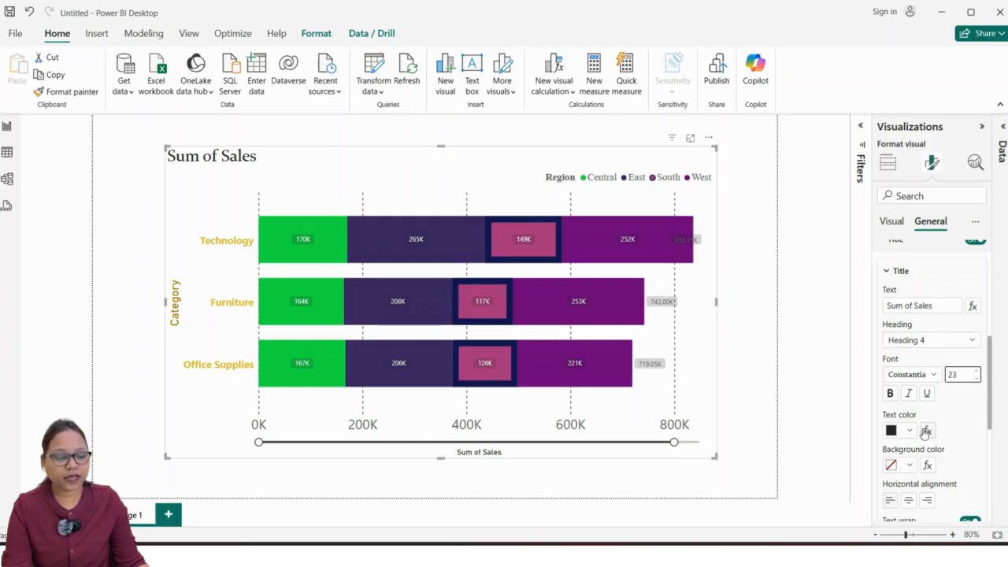
Step: Set the chart title's text color to white
scroll(928, 421, "down", 2)
scroll(930, 418, "down", 1)
left_click(895, 298)
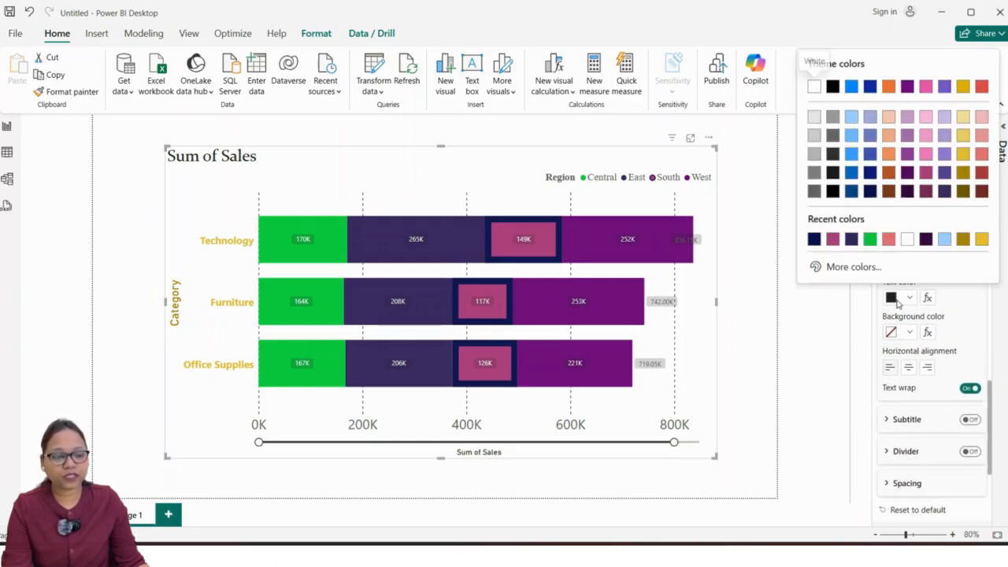
left_click(907, 240)
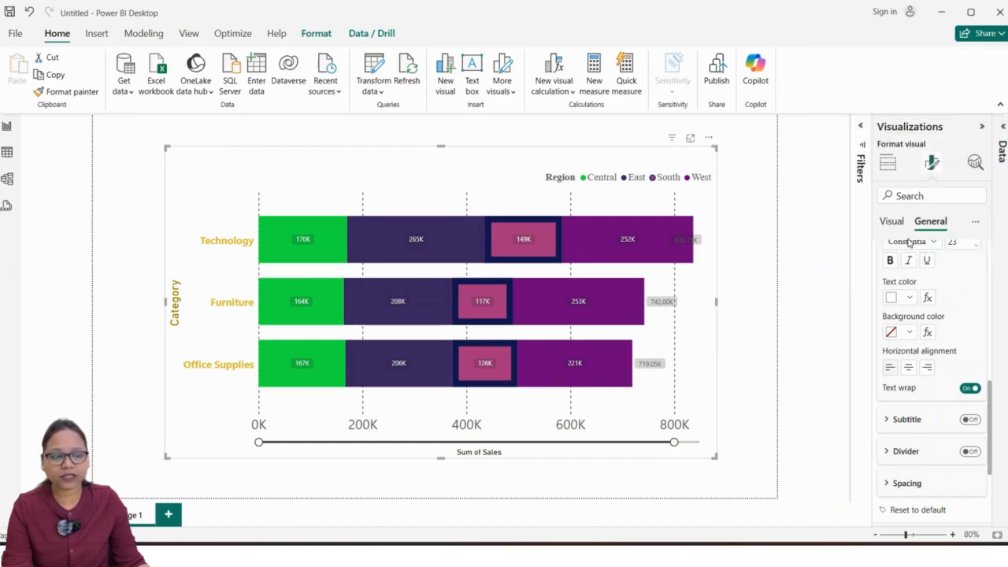
Step: Give the chart title a dark purple background and center it horizontally
left_click(895, 334)
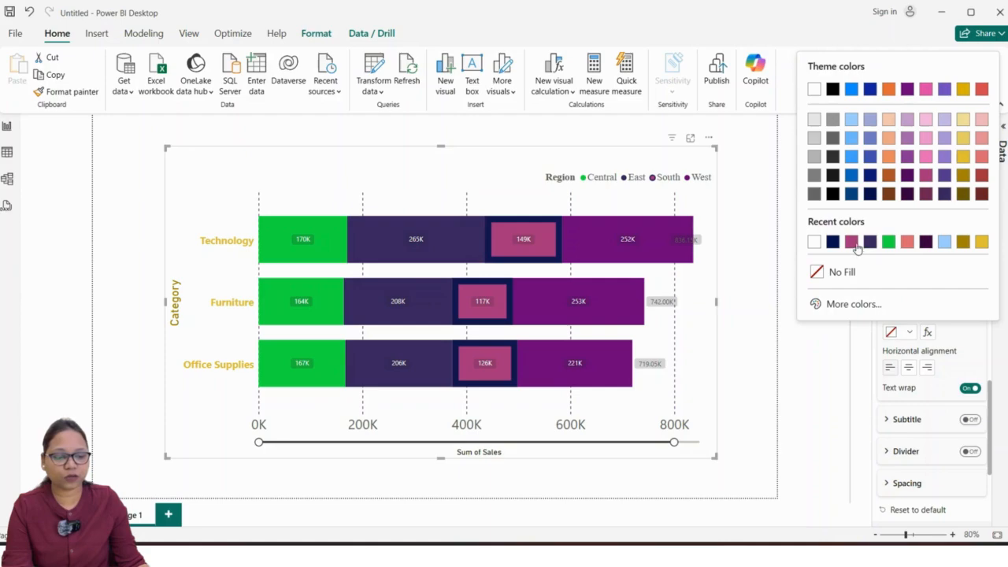
left_click(870, 242)
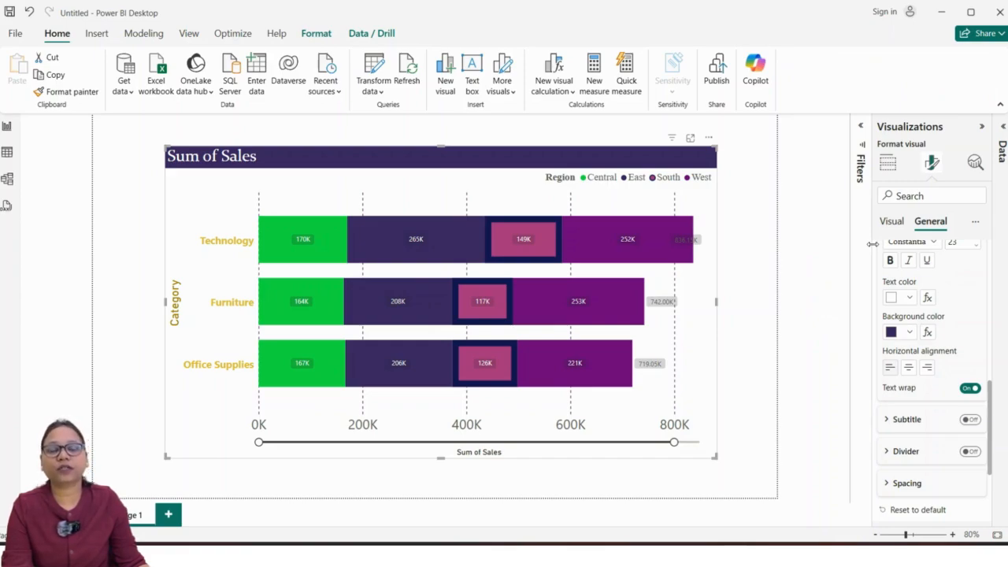
left_click(909, 369)
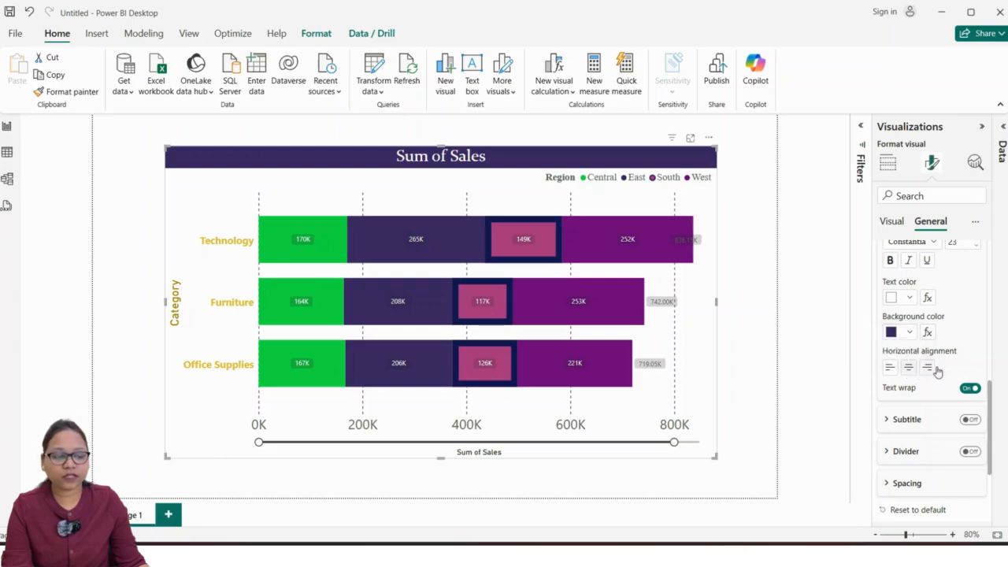
Step: Turn on the chart's subtitle and format it with white, horizontally centered text
scroll(940, 371, "down", 3)
left_click(974, 289)
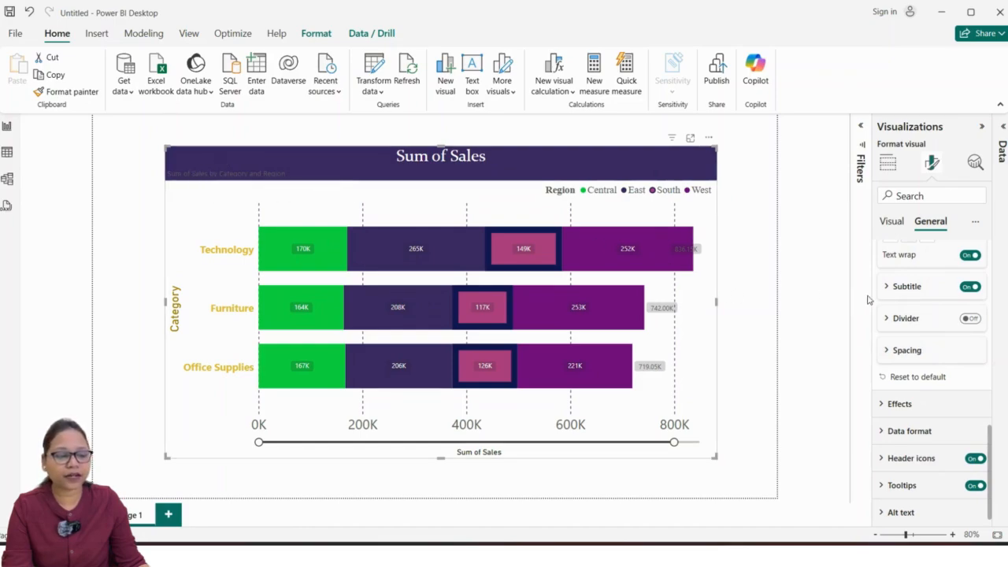
left_click(892, 287)
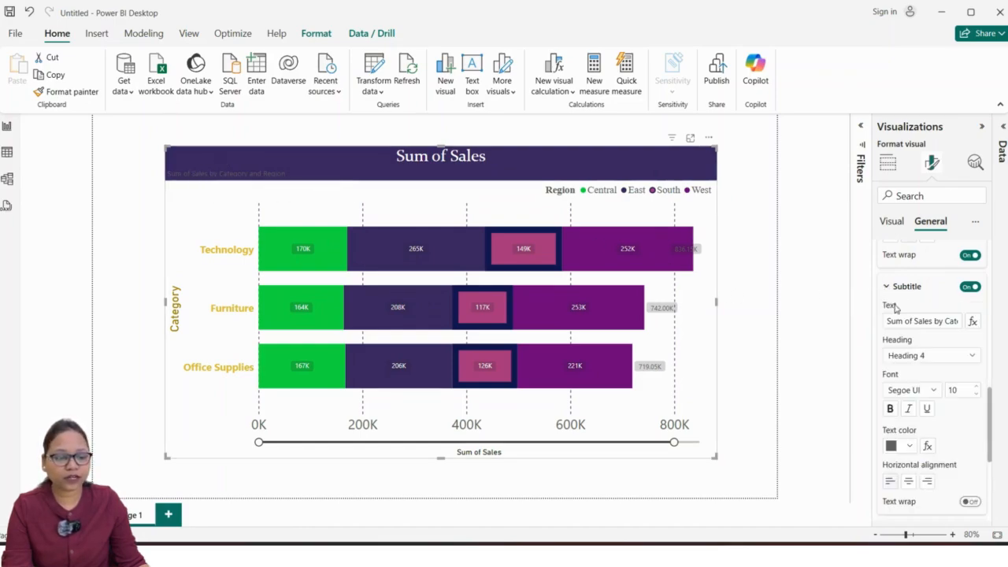
left_click(894, 446)
left_click(832, 389)
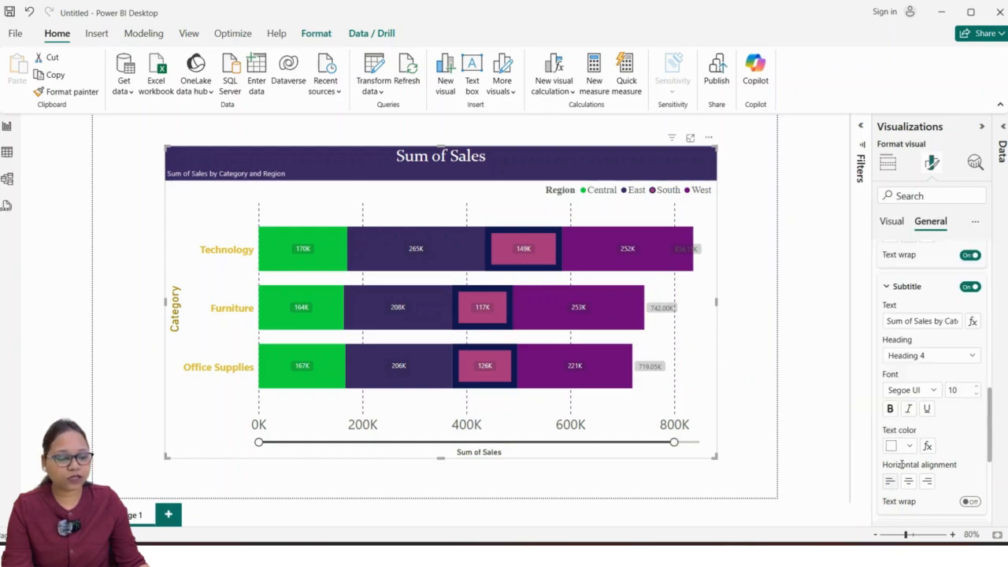
scroll(903, 465, "down", 2)
left_click(908, 416)
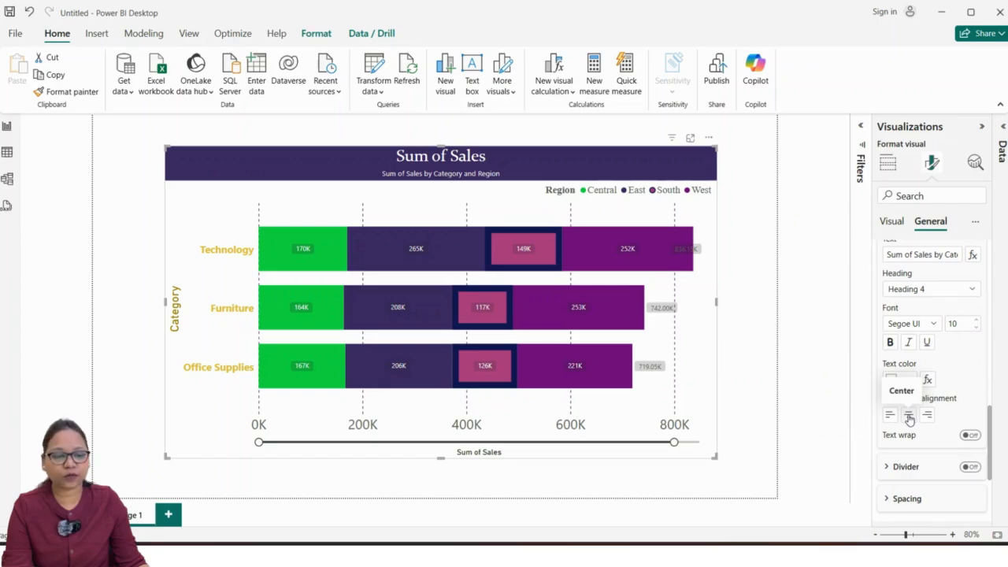
Step: Turn on the divider below the chart title and make it golden yellow with a width of 8 px
scroll(962, 400, "down", 2)
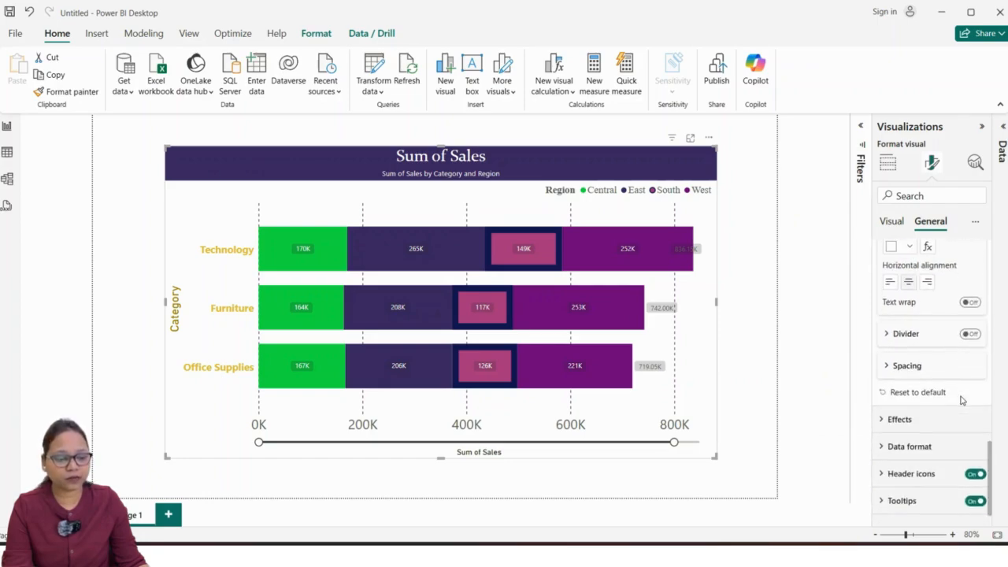
left_click(970, 335)
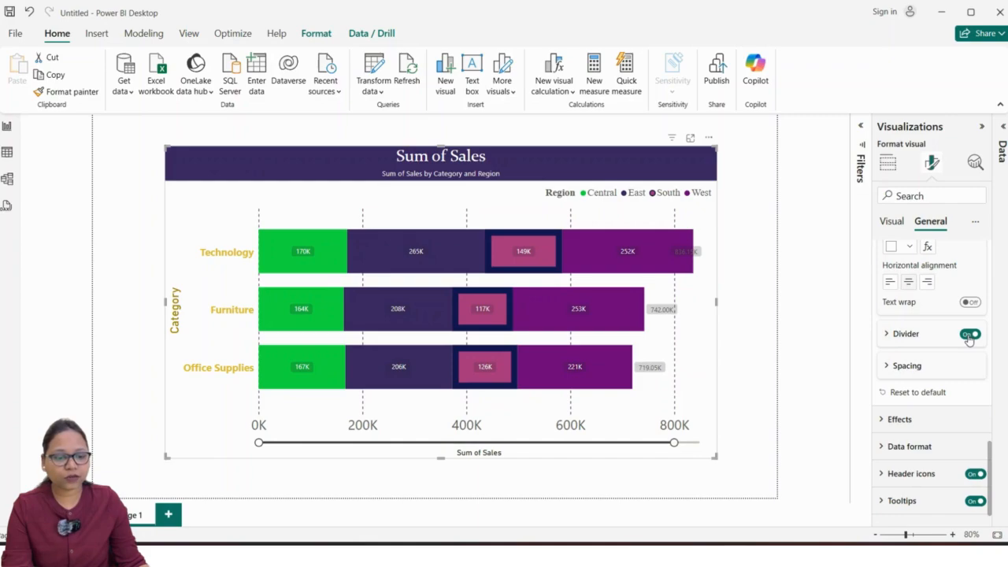
left_click(886, 334)
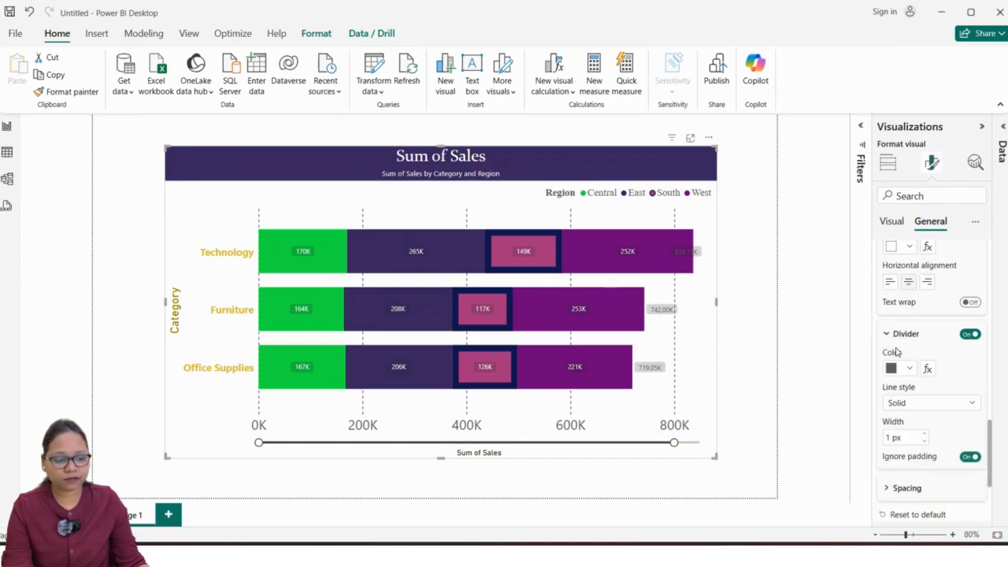
left_click(892, 369)
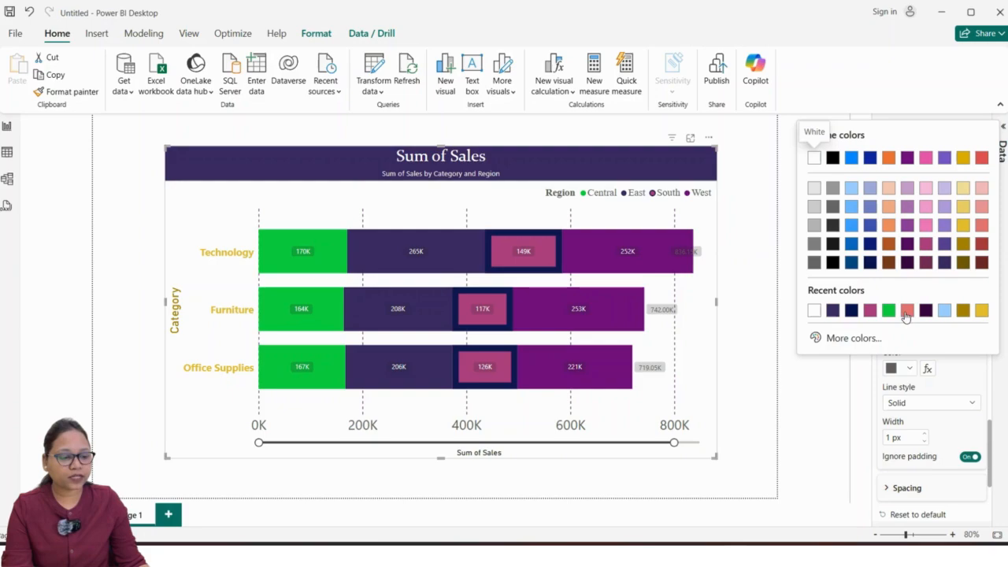
left_click(980, 312)
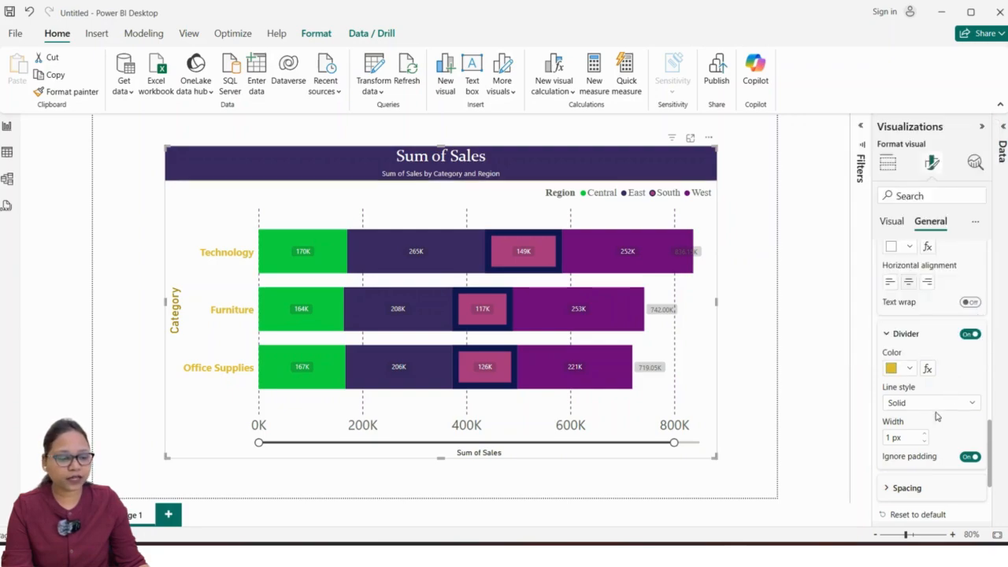
scroll(933, 407, "down", 1)
left_click(925, 369)
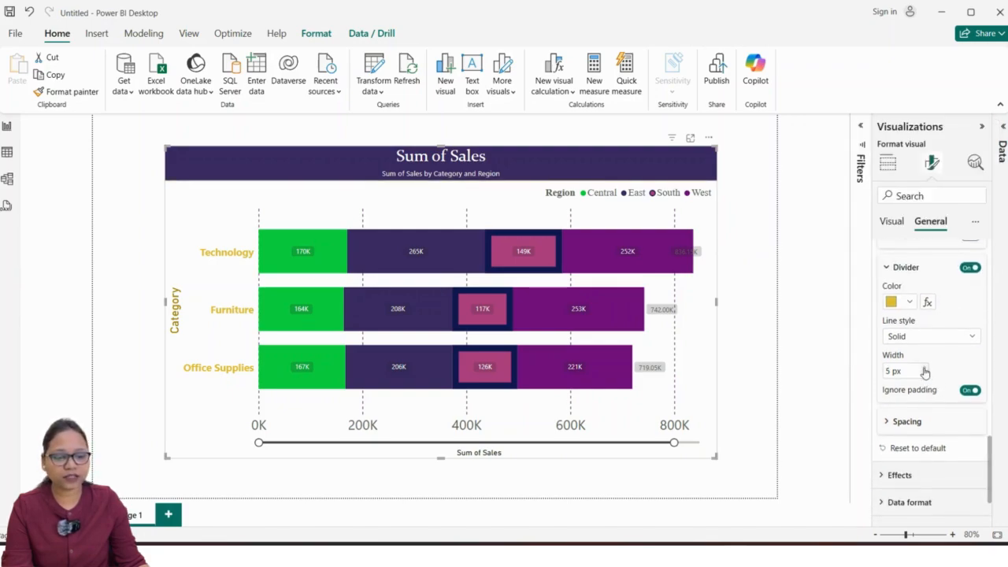
left_click(926, 368)
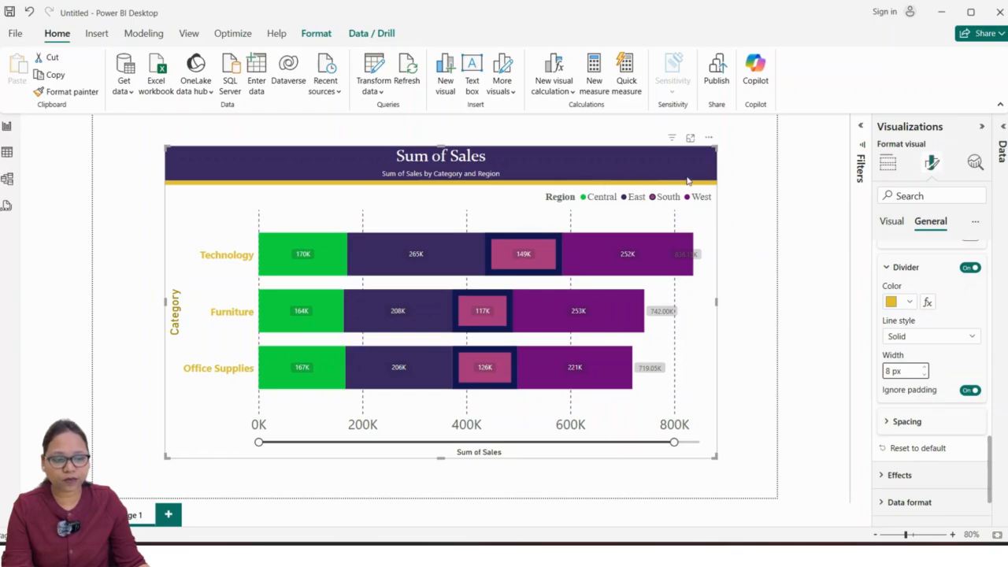
Step: Change the chart's background color to light pink in the general effects settings
scroll(937, 370, "down", 1)
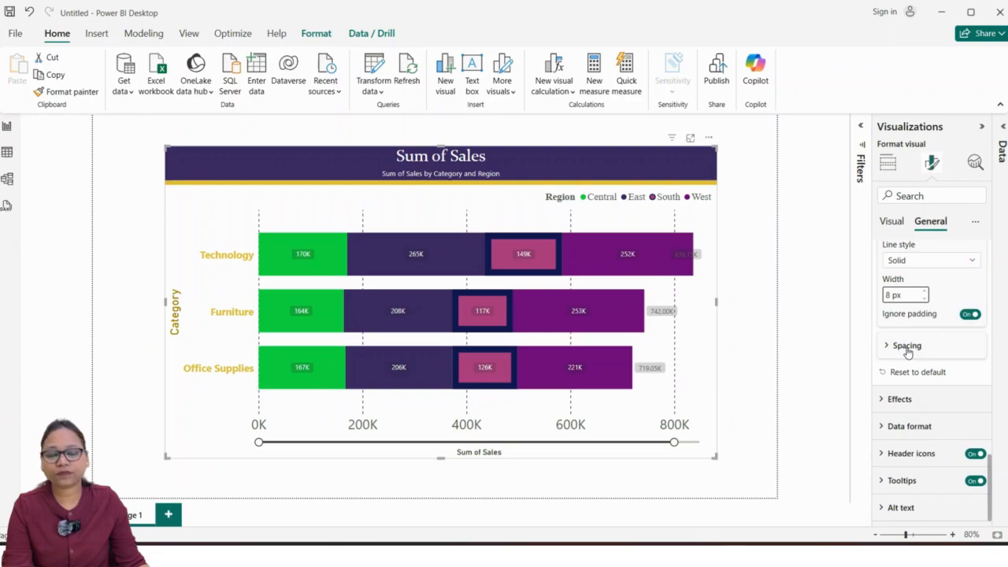
left_click(899, 399)
scroll(898, 347, "down", 2)
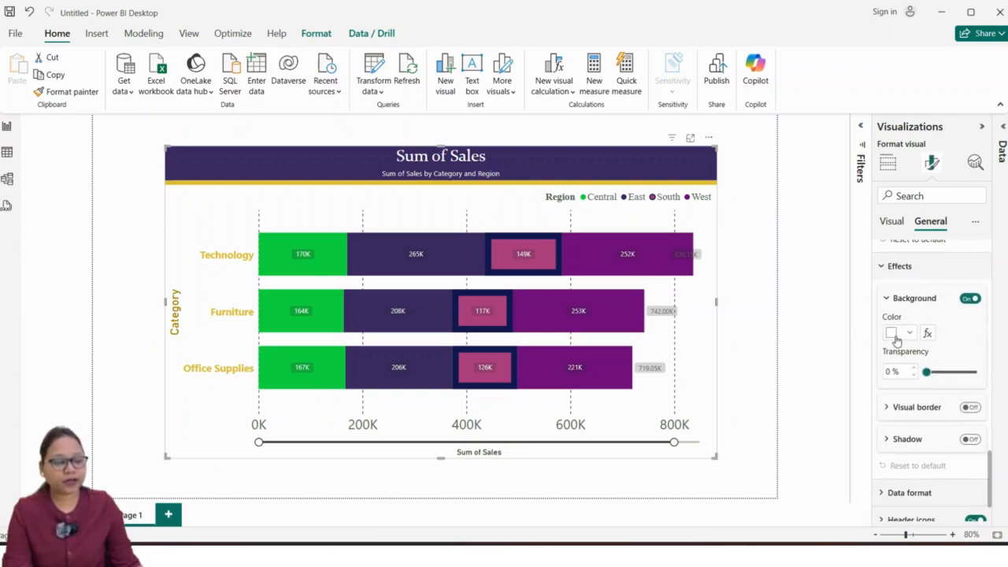
left_click(896, 337)
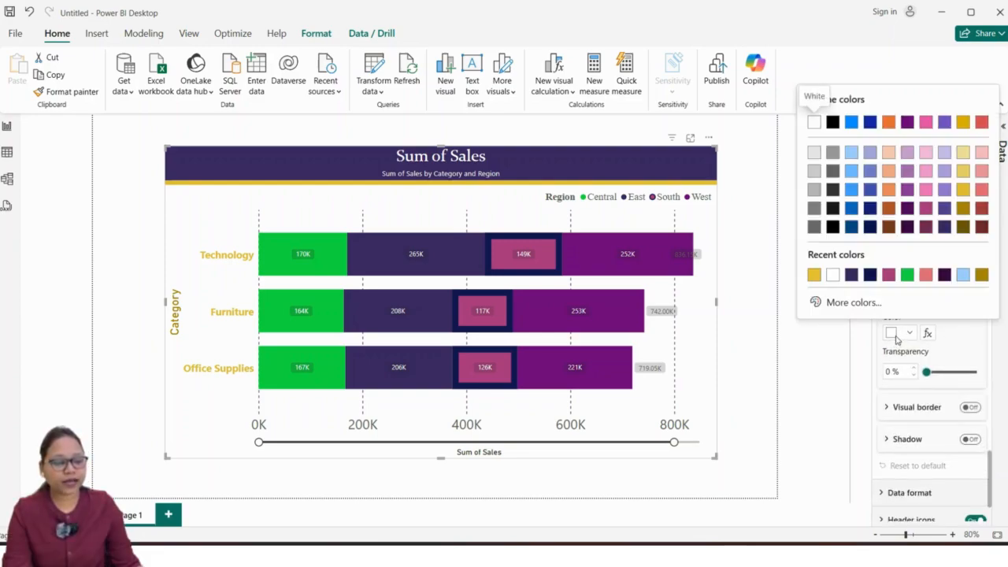
left_click(927, 153)
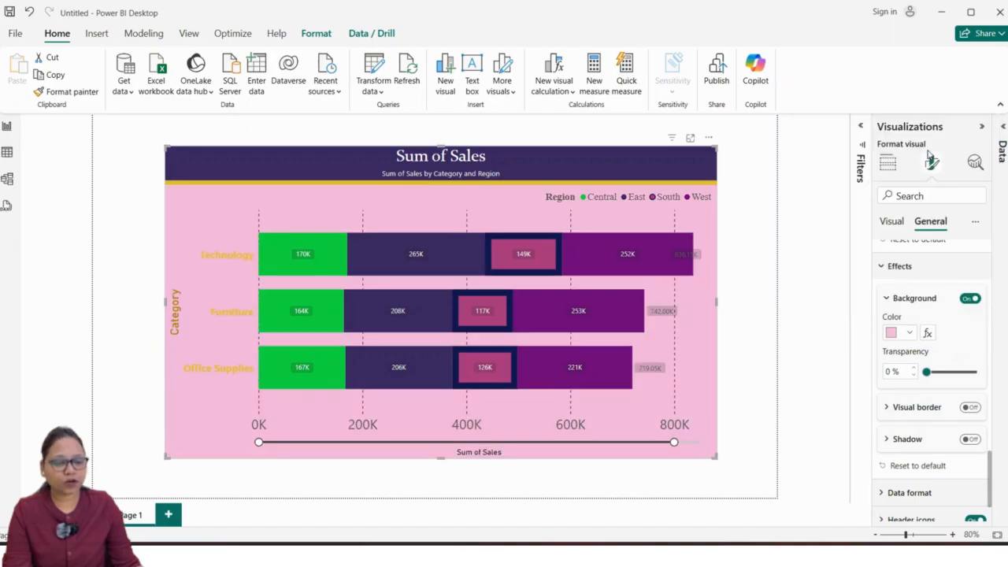
Step: Change the chart's background color to light yellow and set its transparency to 39%
left_click(910, 334)
left_click(965, 154)
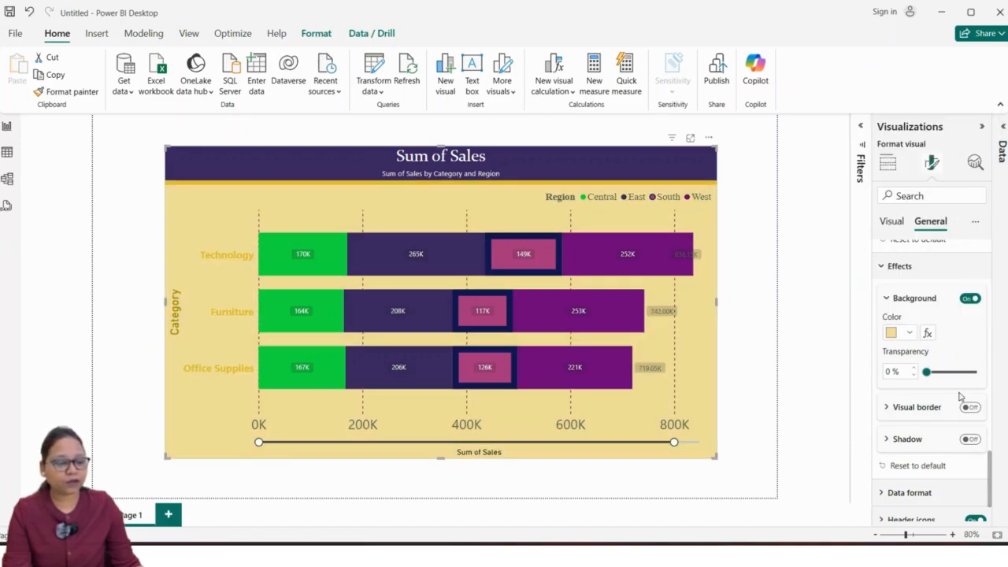
left_click_drag(928, 371, 936, 399)
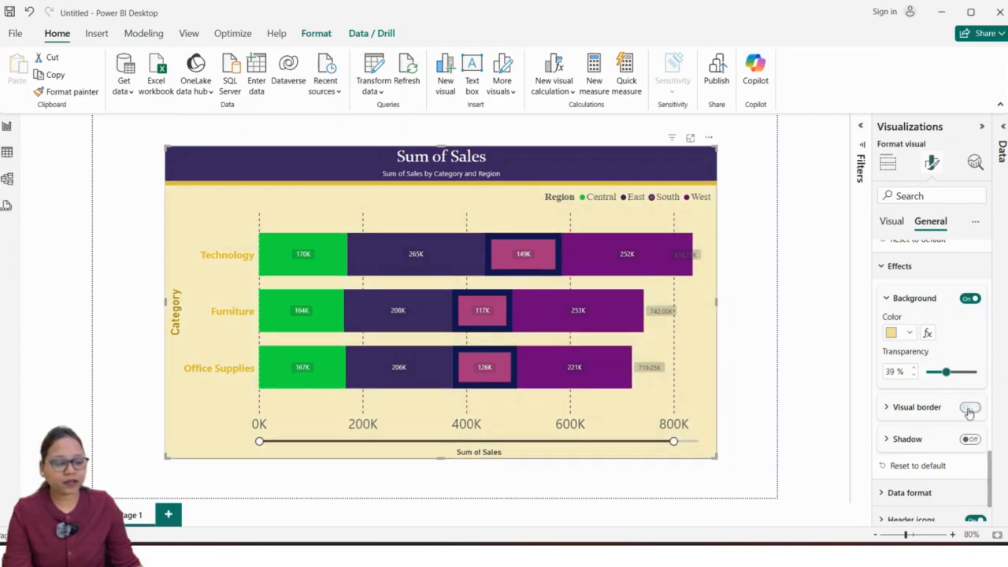
Step: Turn on the chart's visual border, color it dark pink, and round its corners to 24 px
left_click(970, 409)
scroll(946, 418, "down", 1)
left_click(888, 342)
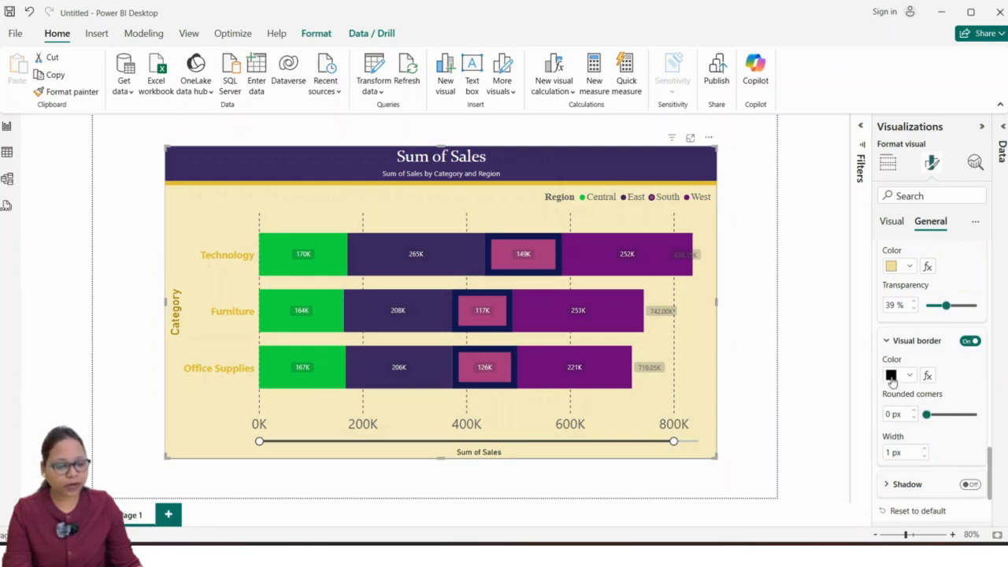
left_click(892, 378)
left_click(925, 321)
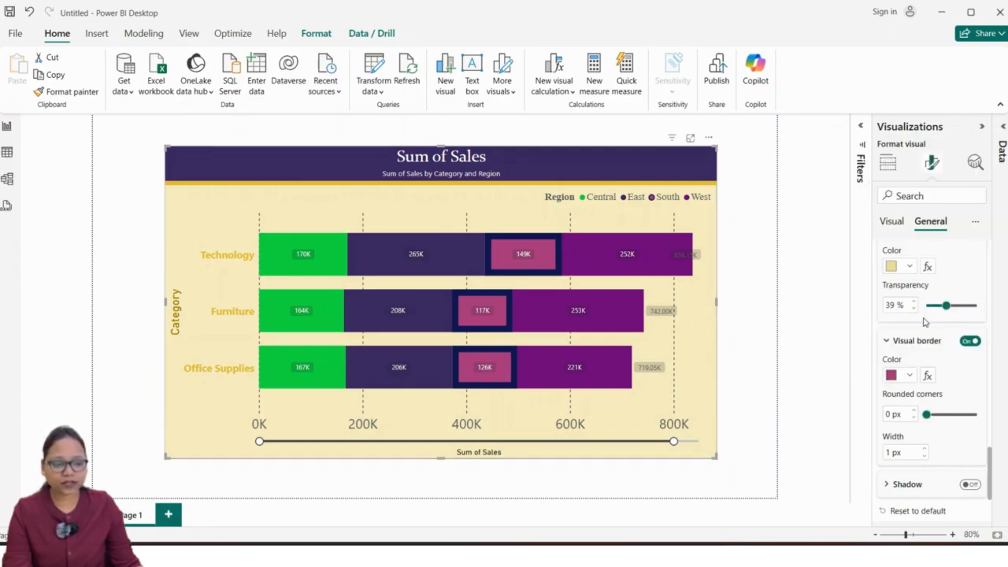
left_click_drag(928, 415, 966, 415)
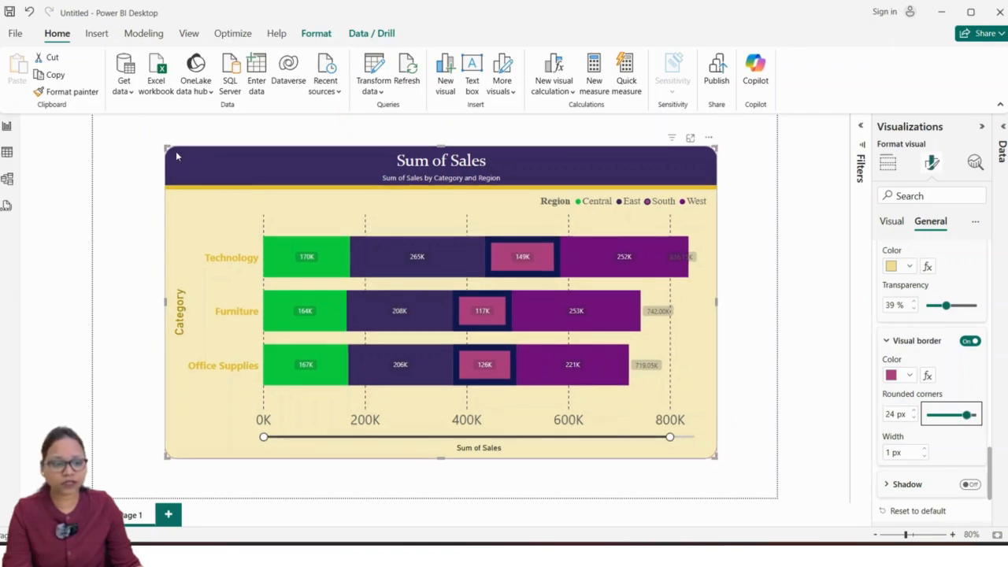
left_click(149, 225)
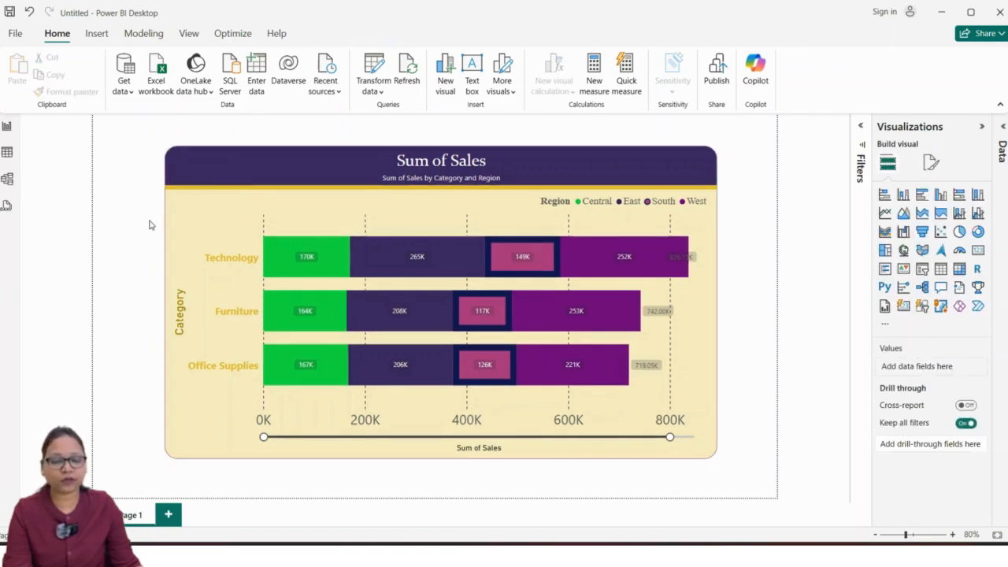
Step: Turn on the chart's shadow in the general effects settings and color it green
left_click(229, 165)
left_click(932, 162)
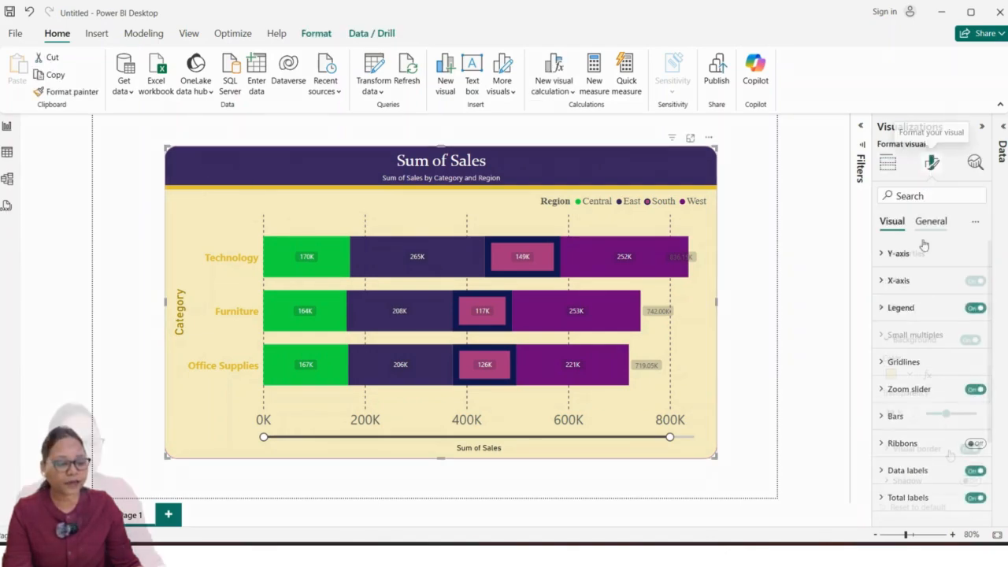
left_click(930, 220)
scroll(957, 426, "down", 2)
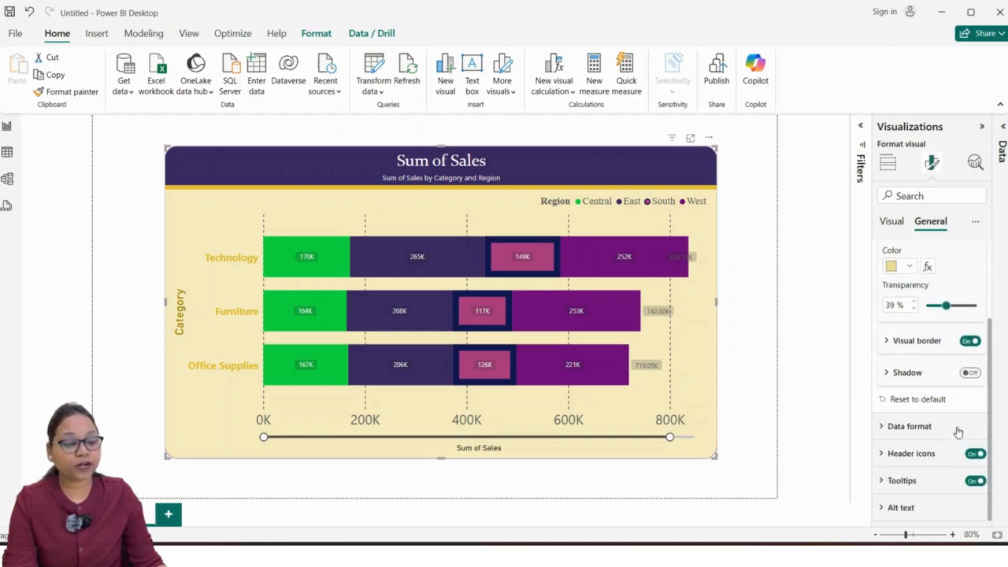
left_click(969, 375)
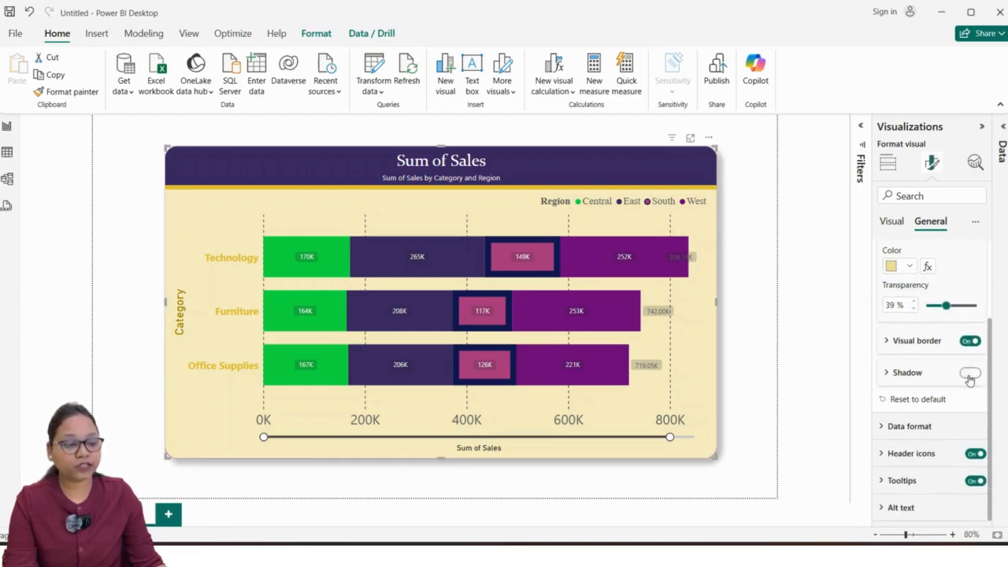
left_click(891, 378)
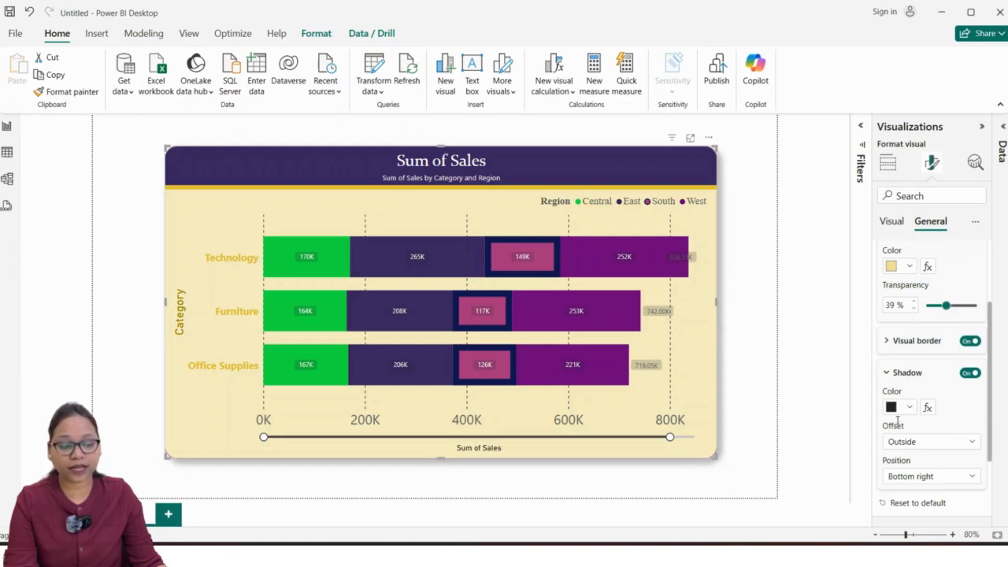
left_click(892, 412)
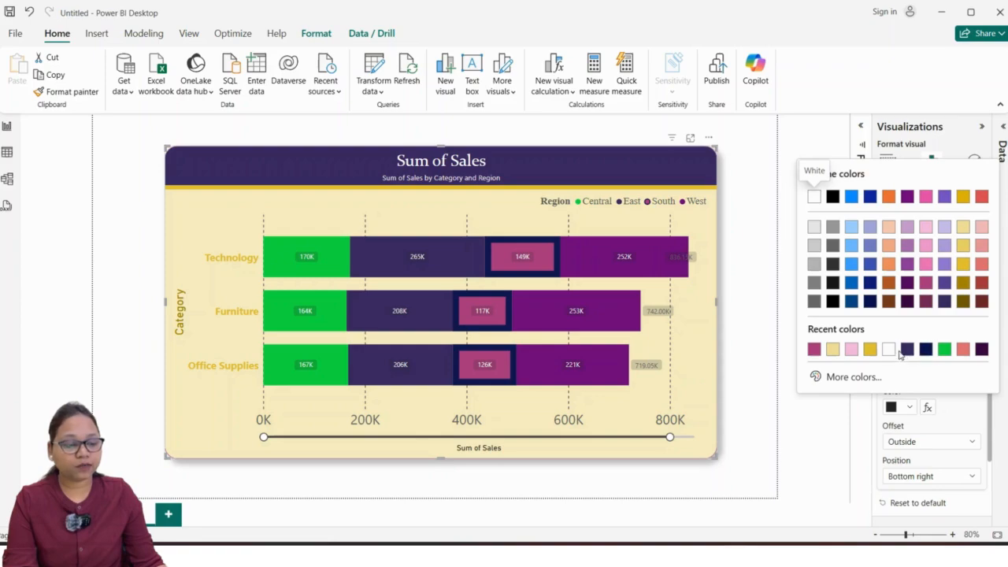
left_click(945, 349)
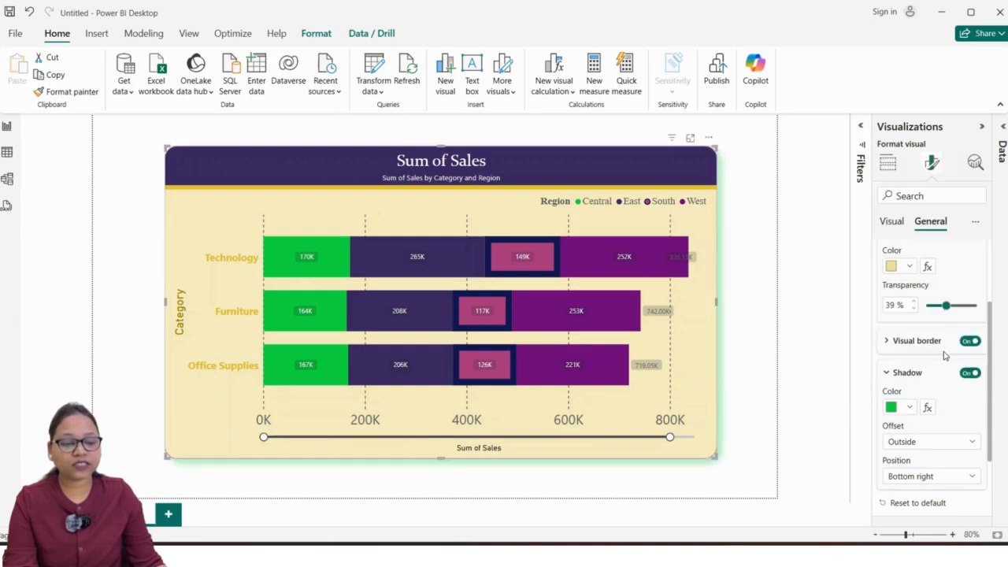
Step: Try the Inside offset for the chart's shadow and return it to Outside
left_click(919, 443)
left_click(921, 473)
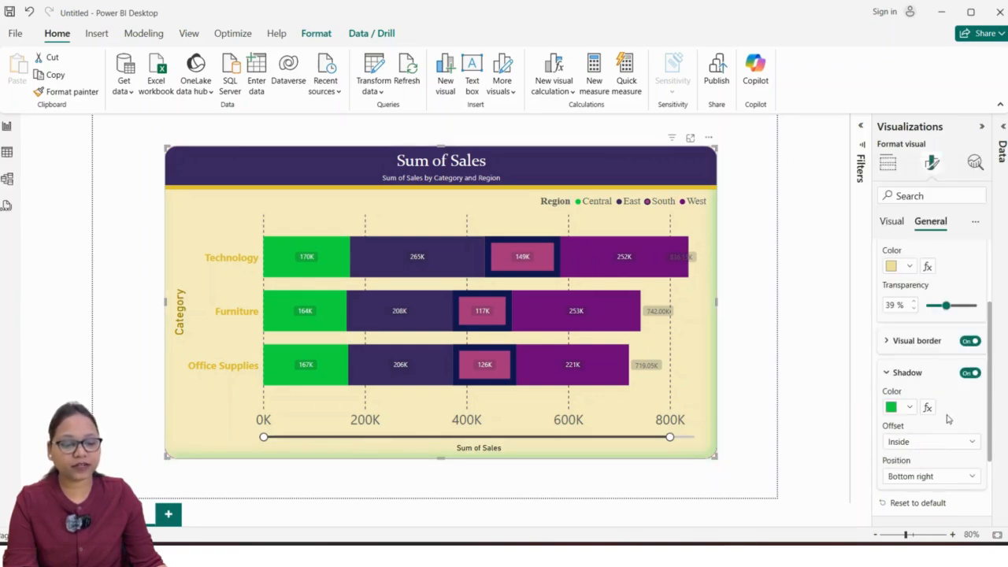
left_click(942, 444)
left_click(925, 461)
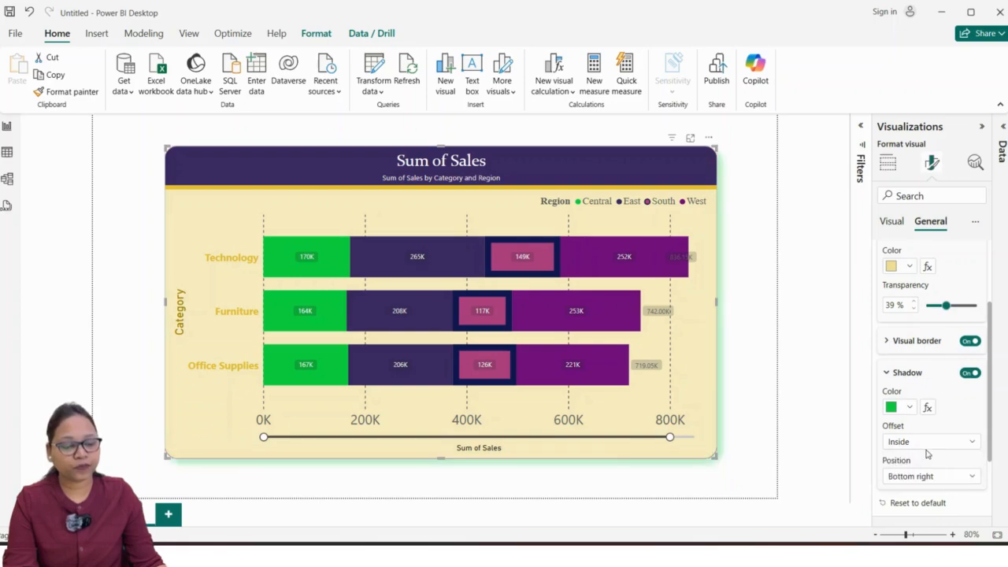
Step: Set the position of the chart's shadow to Left
scroll(937, 441, "down", 2)
scroll(939, 438, "down", 1)
left_click(920, 374)
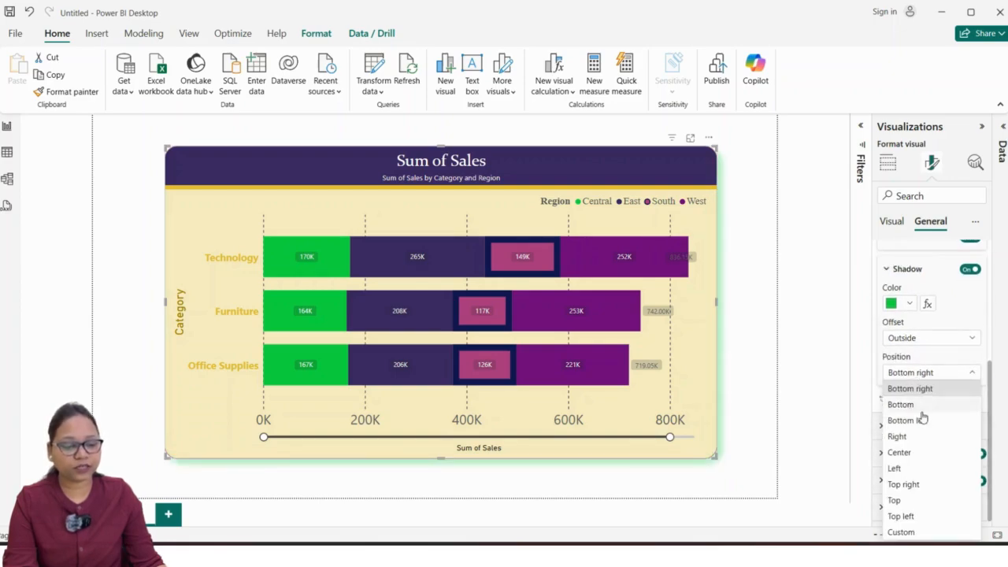
left_click(906, 472)
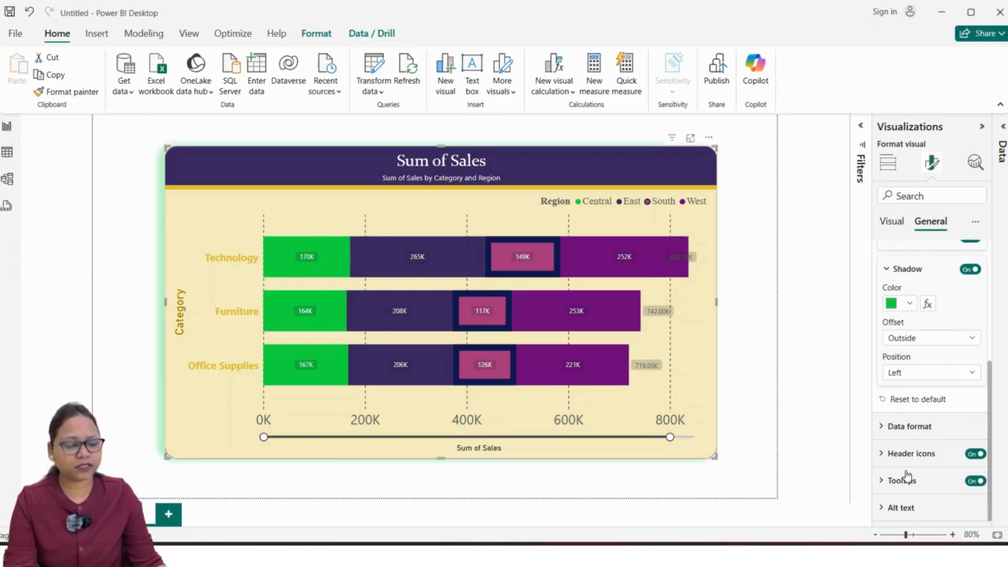
Step: Examine the chart's data format options for the Category, Sum of Sales and Region fields
left_click(888, 430)
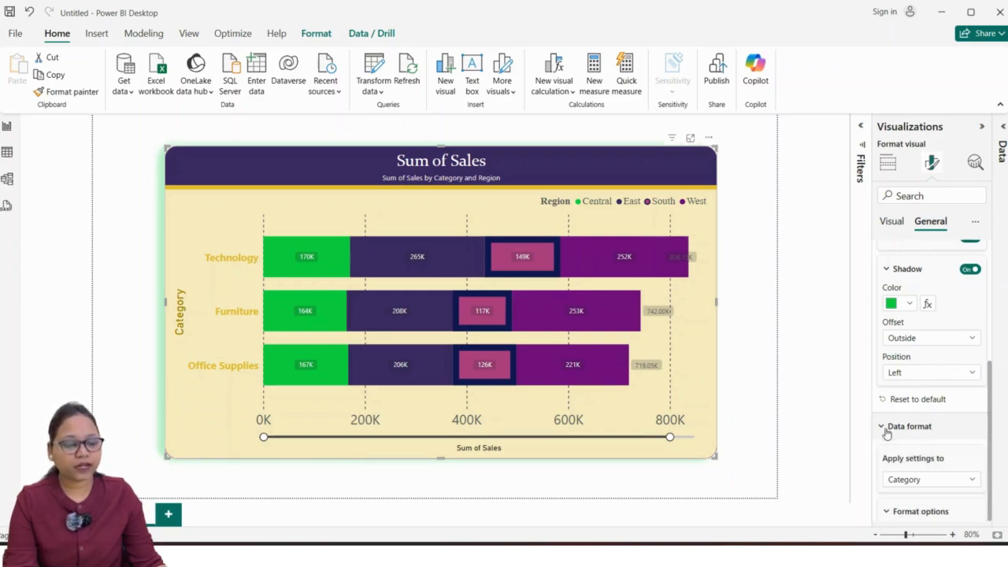
scroll(902, 426, "down", 5)
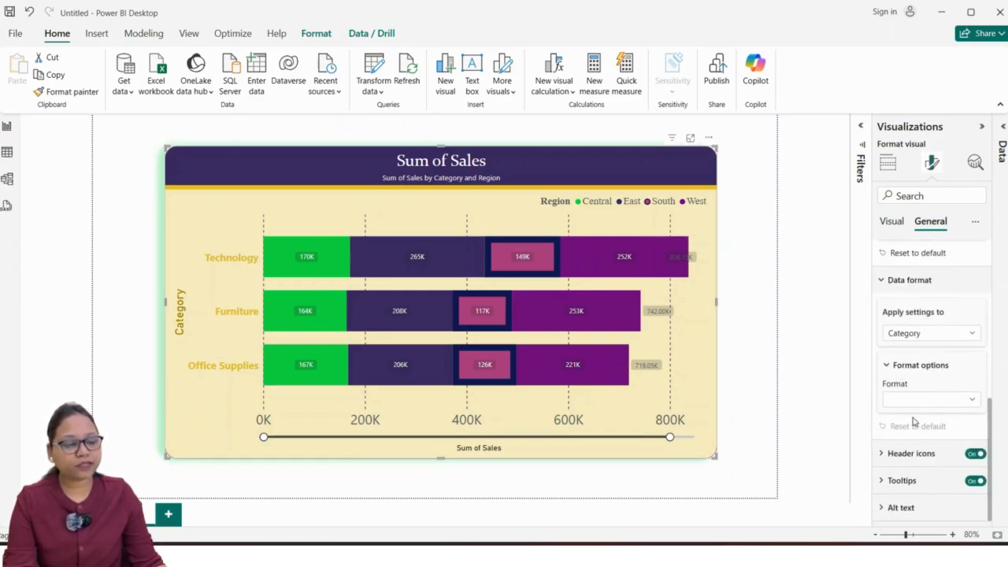
left_click(924, 335)
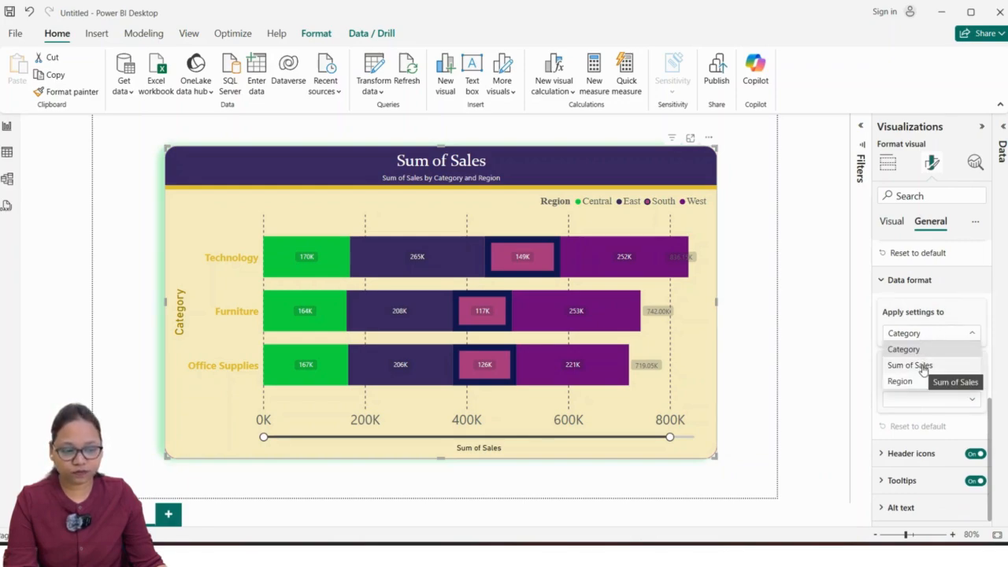
left_click(923, 370)
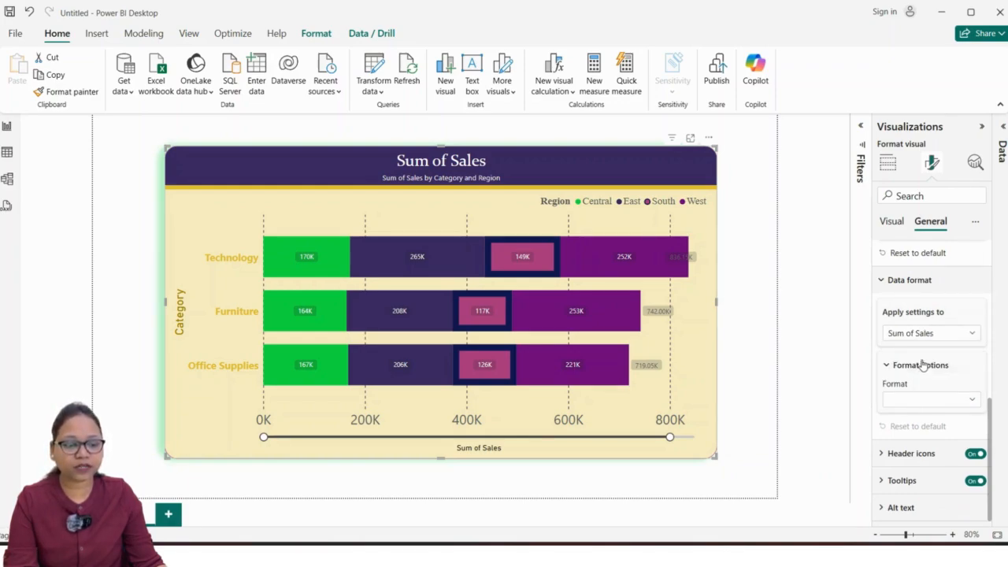
left_click(920, 338)
left_click(910, 382)
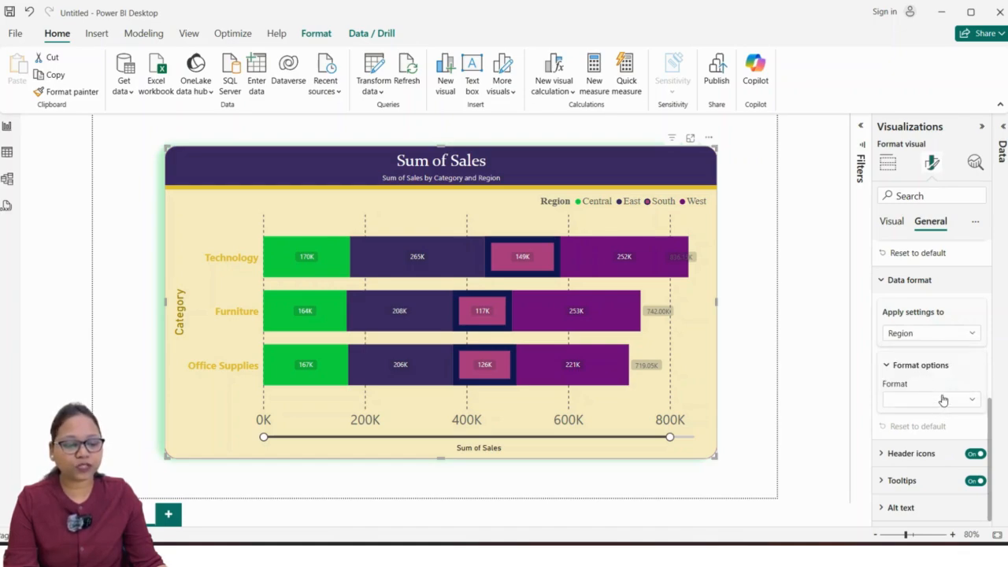
left_click(941, 399)
left_click(935, 388)
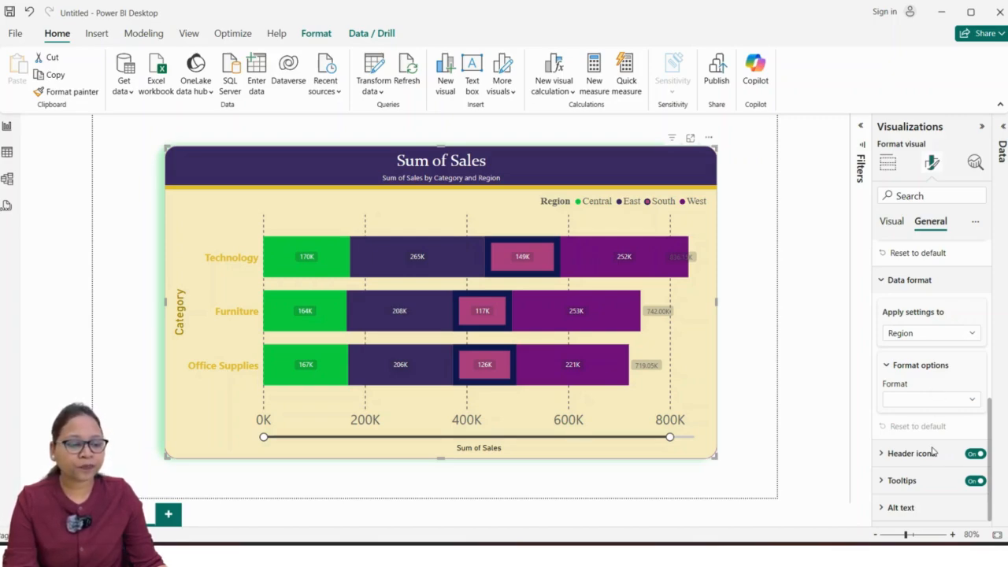
Step: Try a dark purple background for the chart's header icons and restore it to white
left_click(887, 458)
scroll(887, 460, "down", 3)
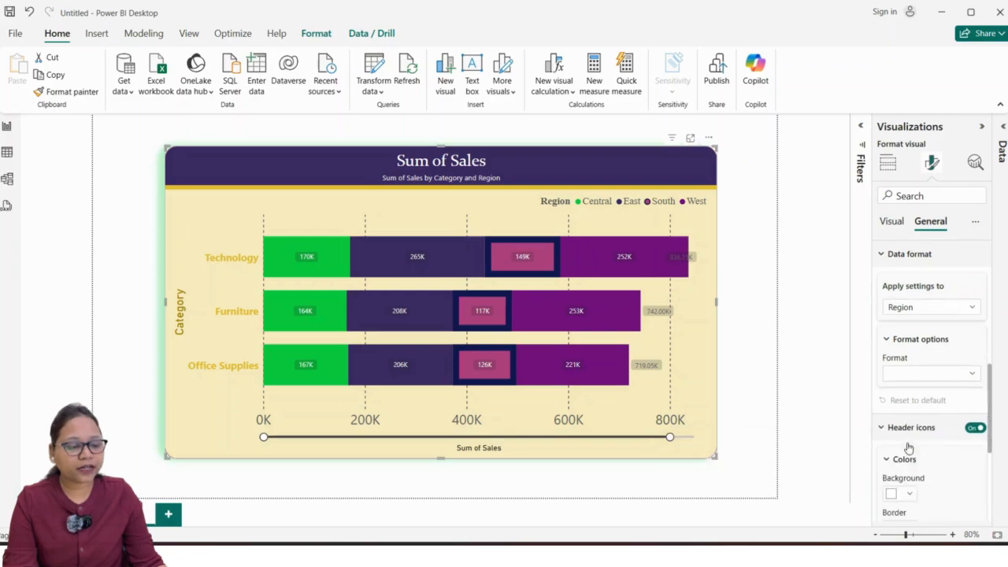
left_click(894, 388)
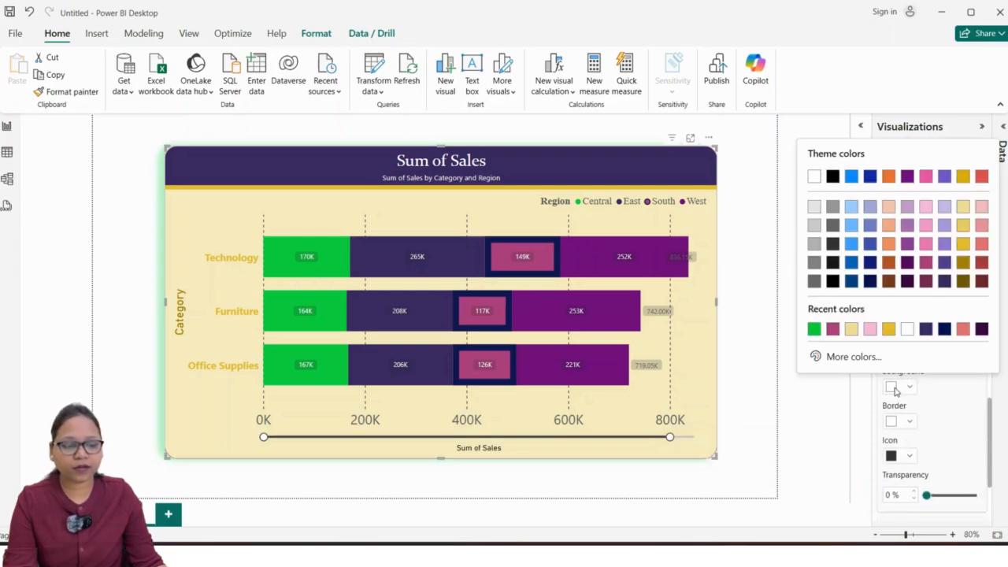
left_click(925, 329)
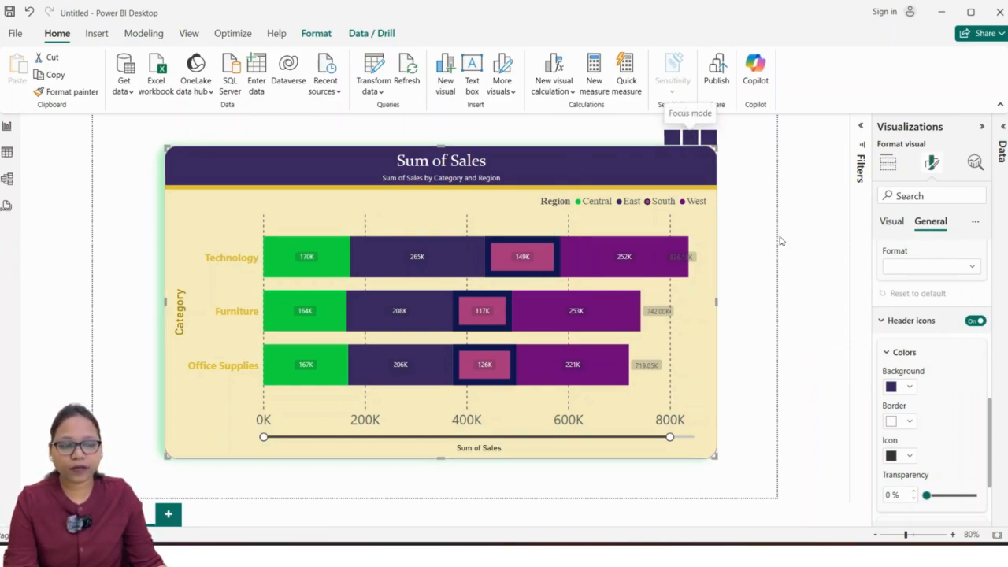
left_click(895, 386)
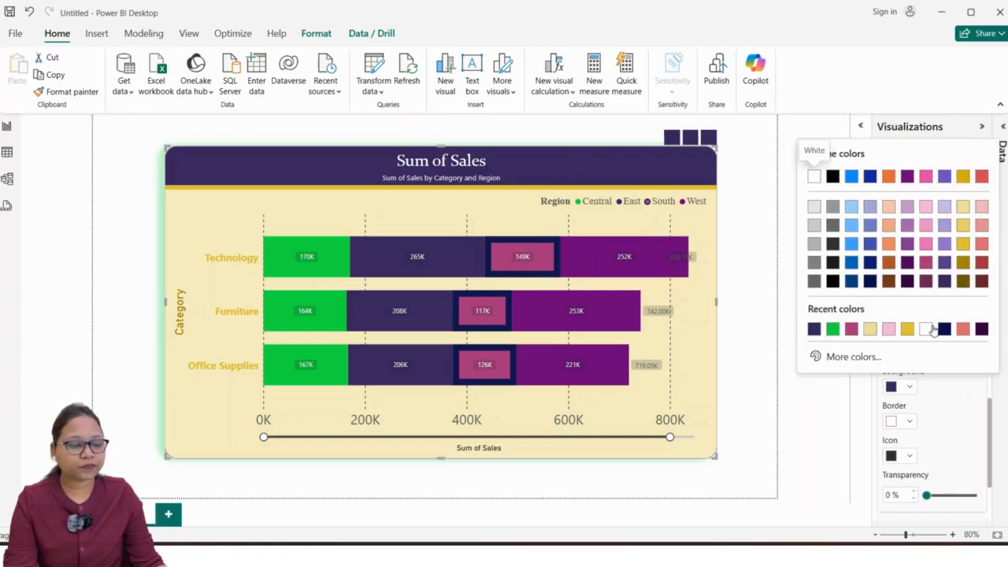
left_click(814, 176)
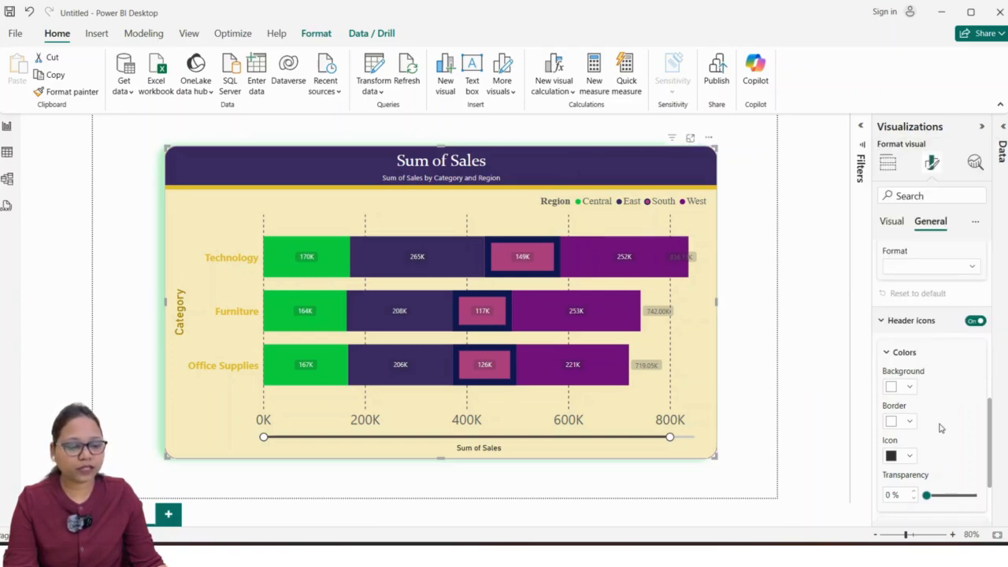
Step: Examine the chart's header icon settings, including which individual icons can be switched on or off
scroll(939, 422, "down", 2)
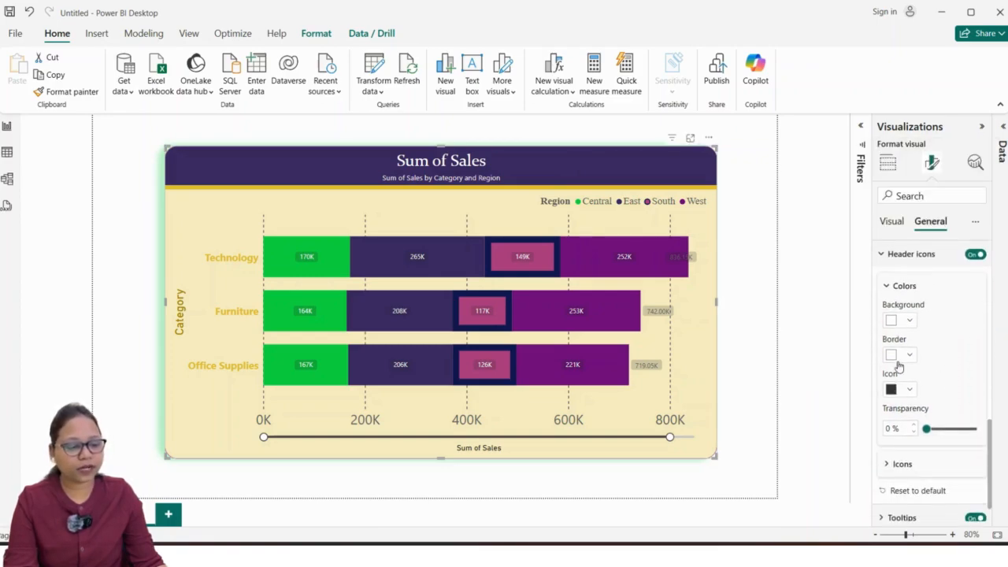
left_click(916, 463)
scroll(917, 429, "down", 4)
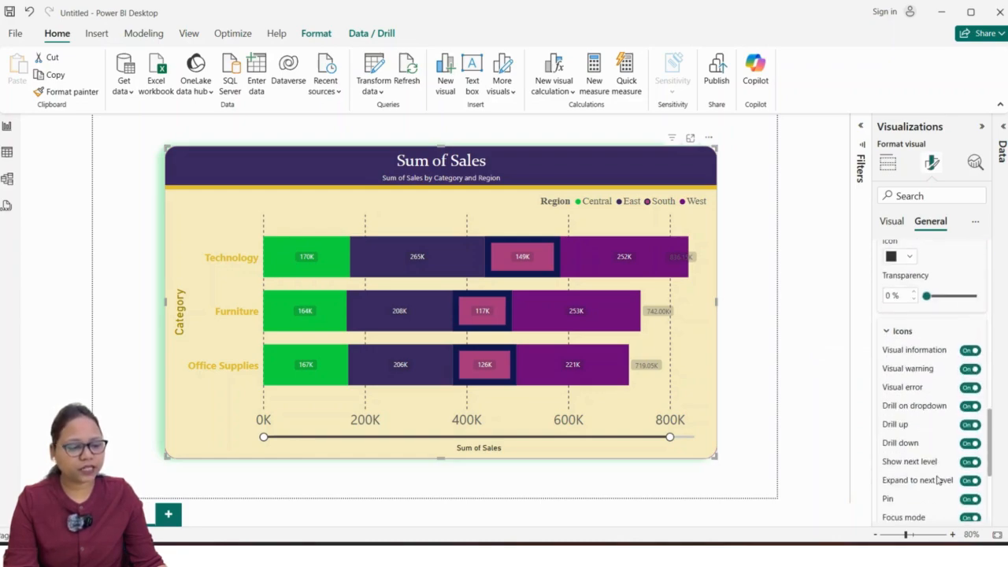
scroll(938, 419, "down", 5)
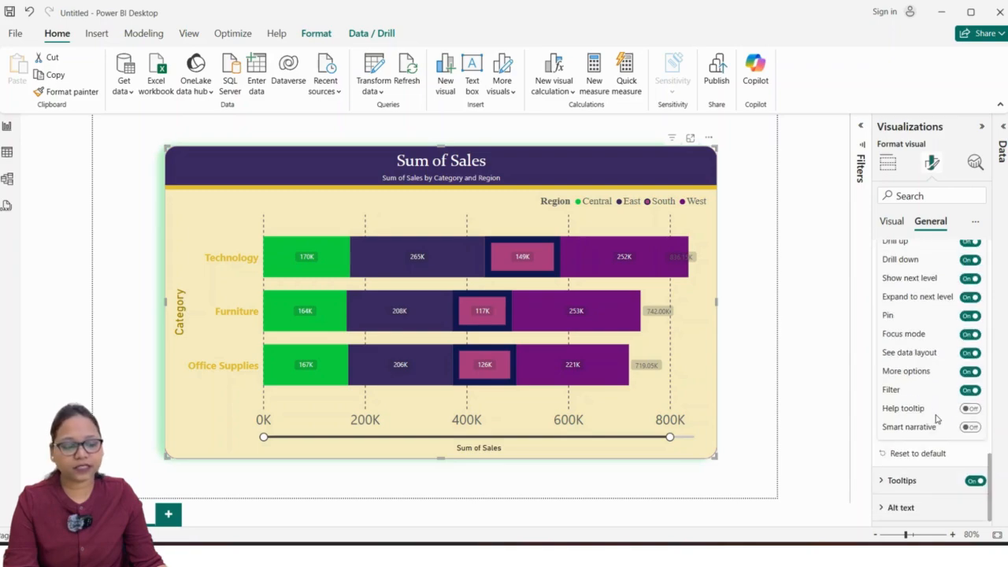
scroll(937, 414, "up", 4)
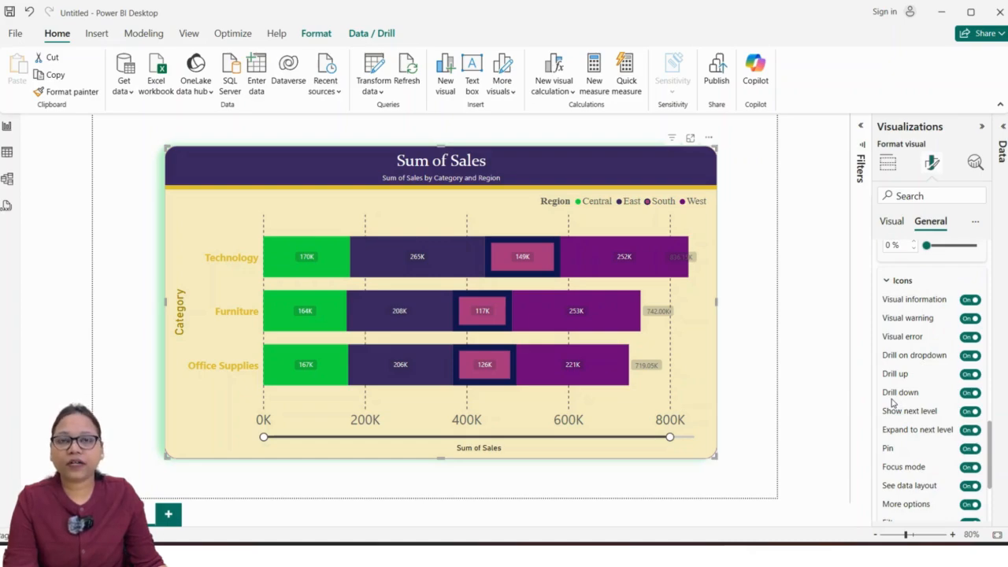
mouse_move(892, 397)
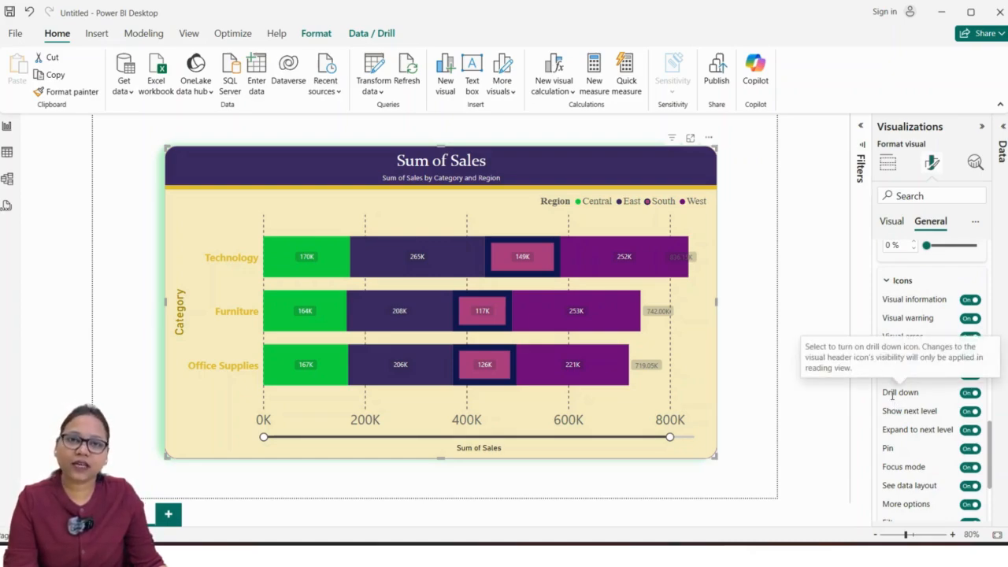